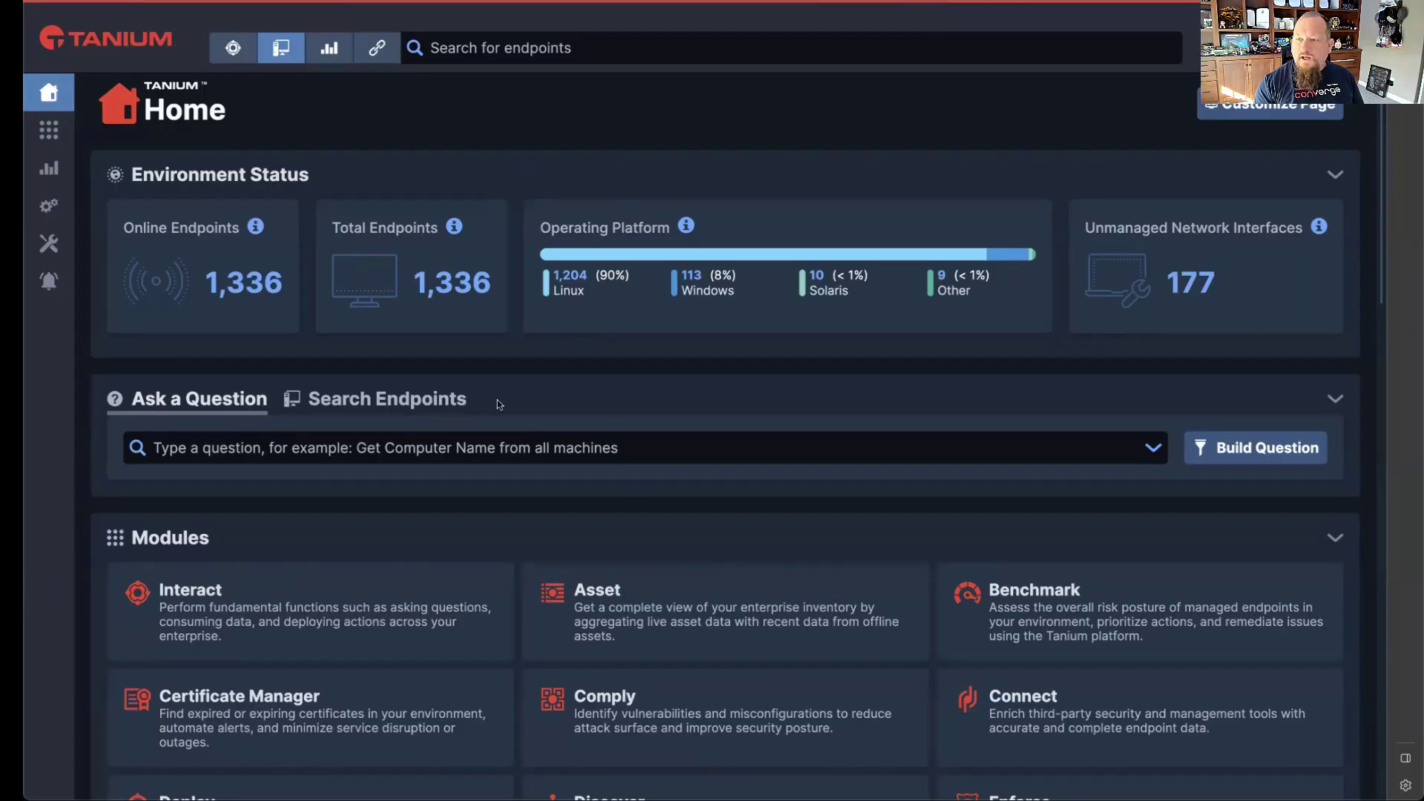
# Search endpoints for 'inv-' to list the five Windows machines inv-wn-2300 through inv-wn-2304
pyautogui.click(363, 394)
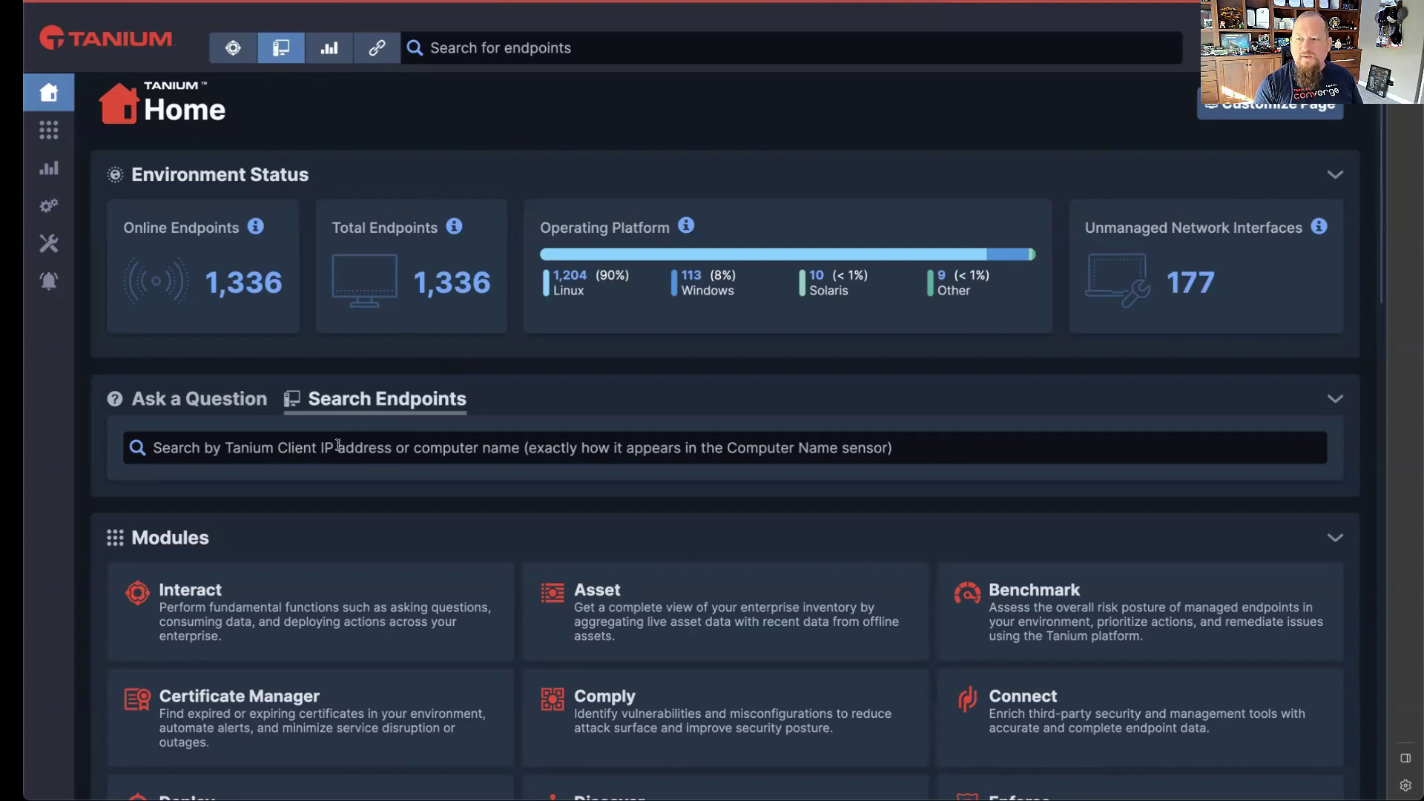
pyautogui.click(363, 450)
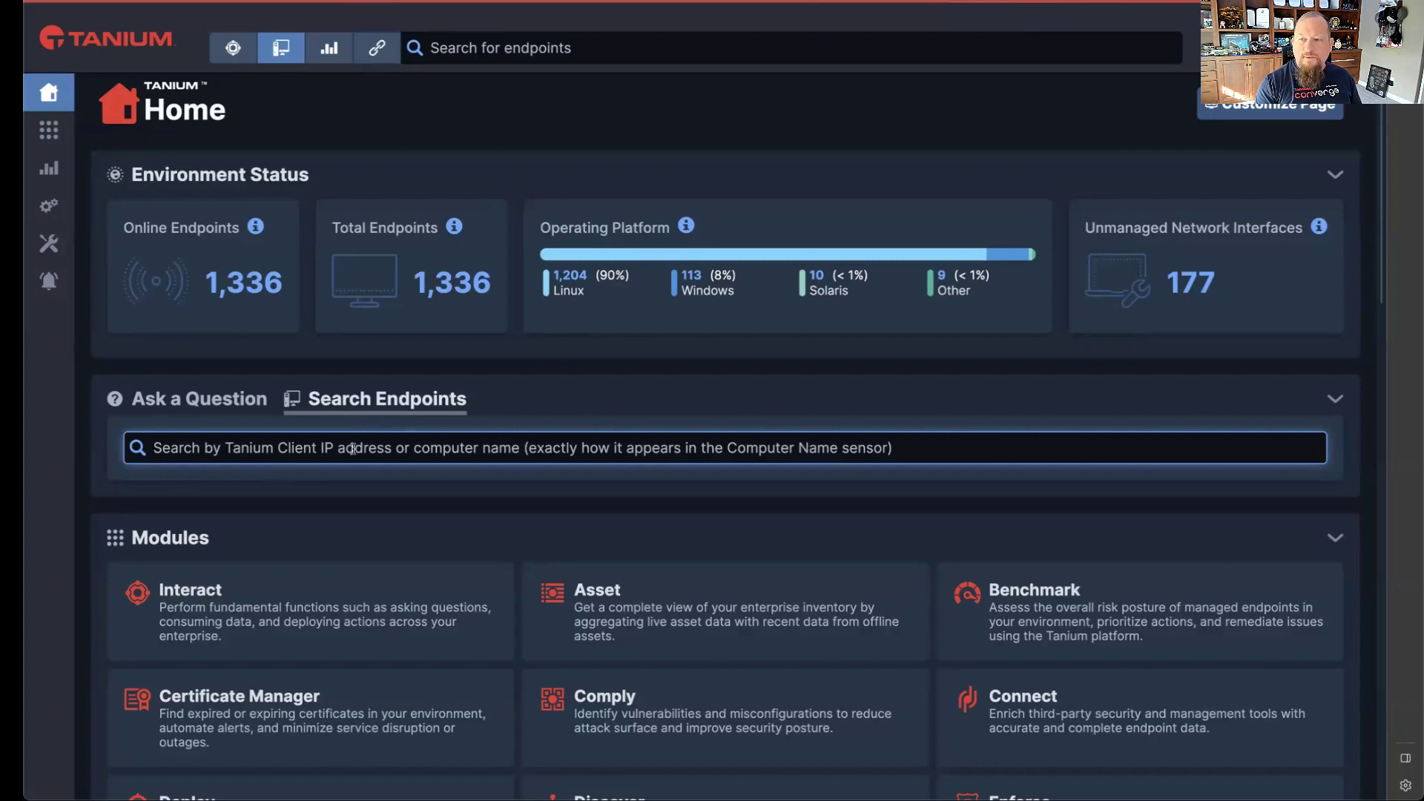
pyautogui.write('inv-')
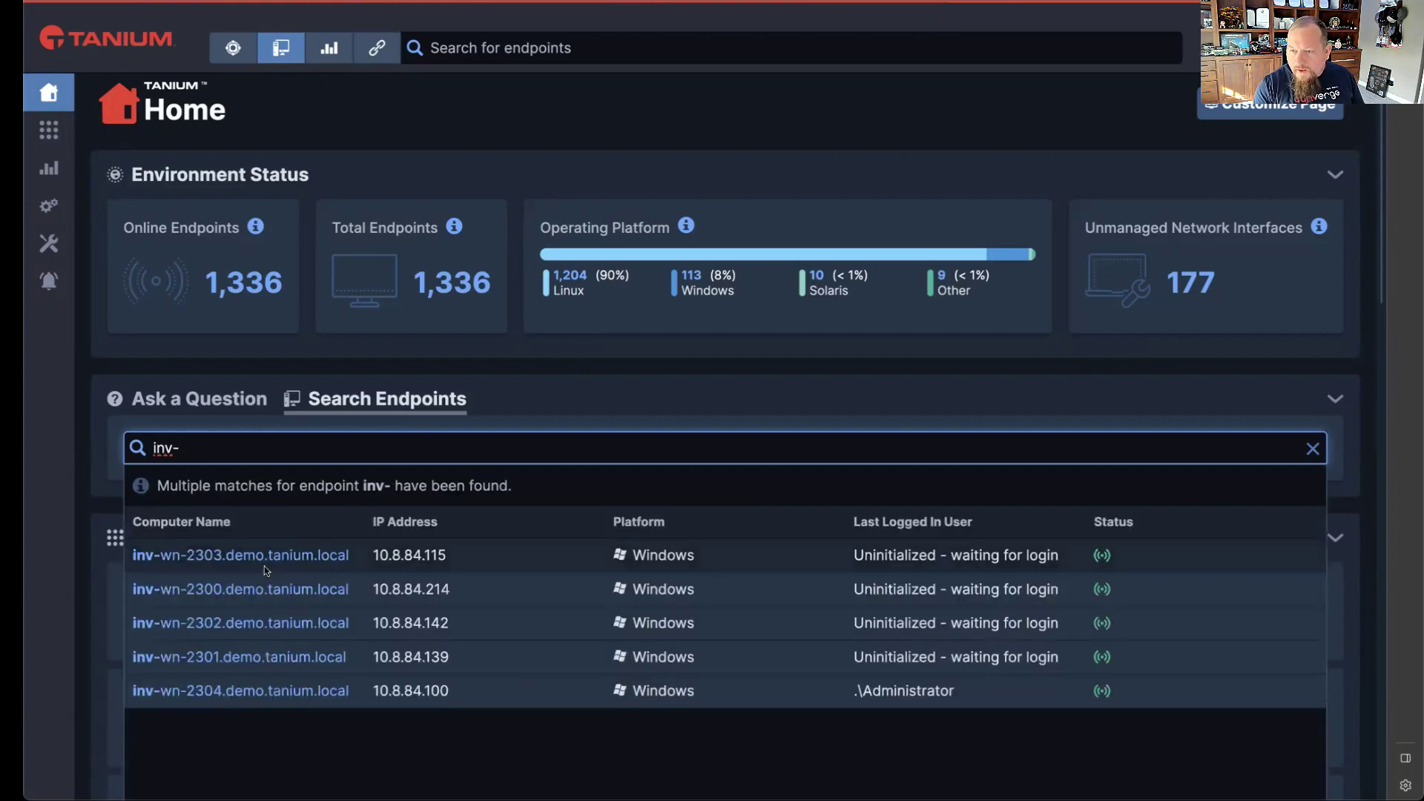
# Open inv-wn-2300.demo.tanium.local's Investigate view and Direct Connect to the endpoint
pyautogui.click(245, 590)
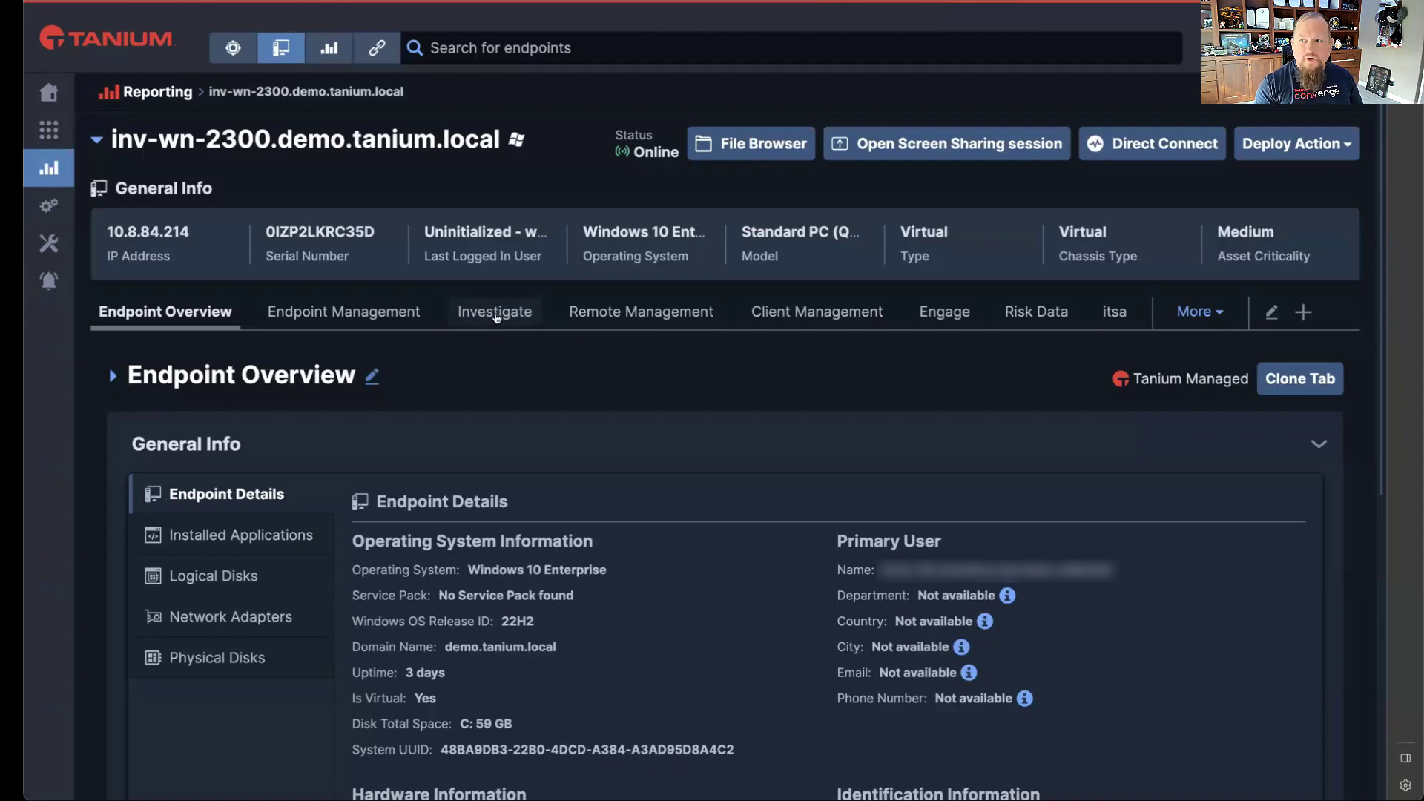
pyautogui.click(496, 318)
pyautogui.click(716, 598)
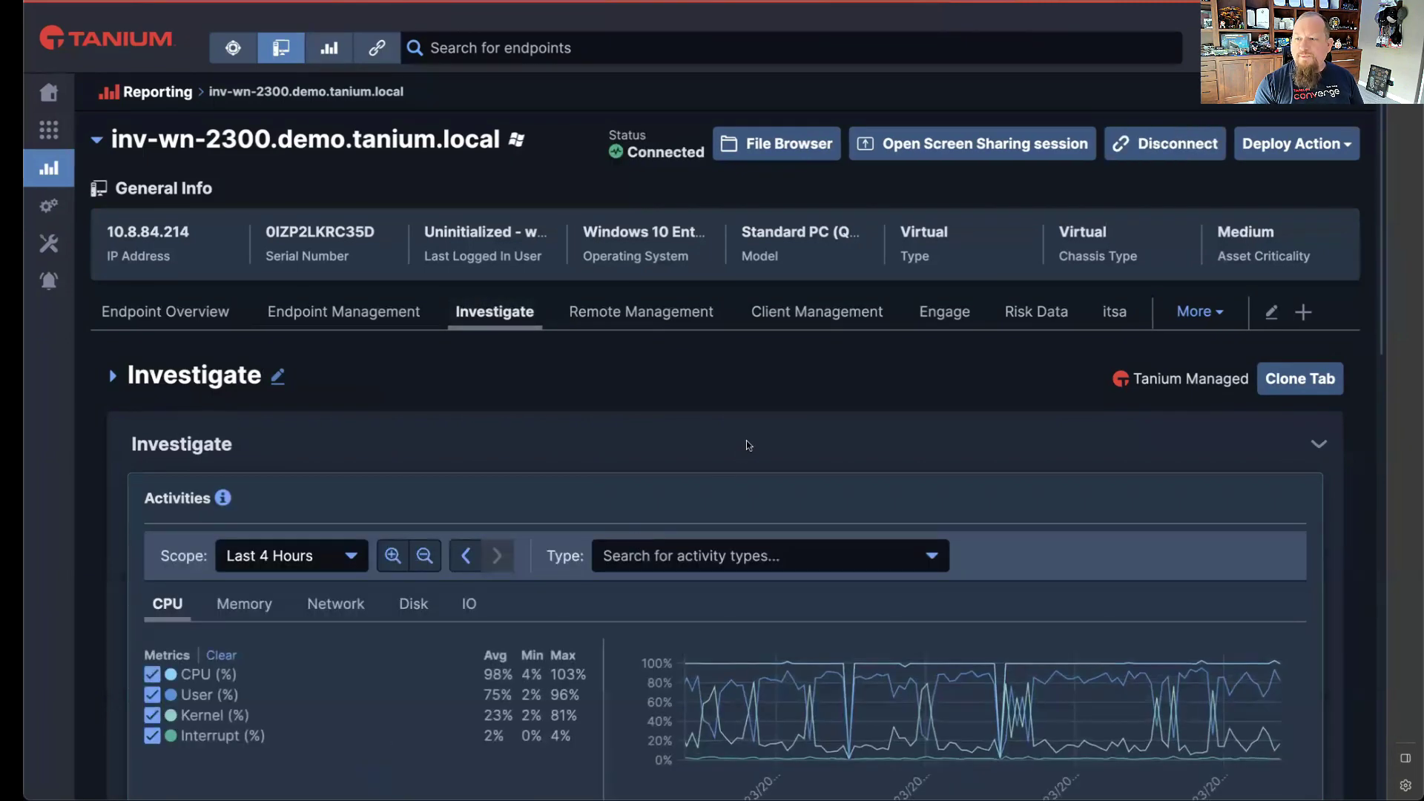
pyautogui.scroll(-3, 747, 441)
pyautogui.scroll(-2, 772, 296)
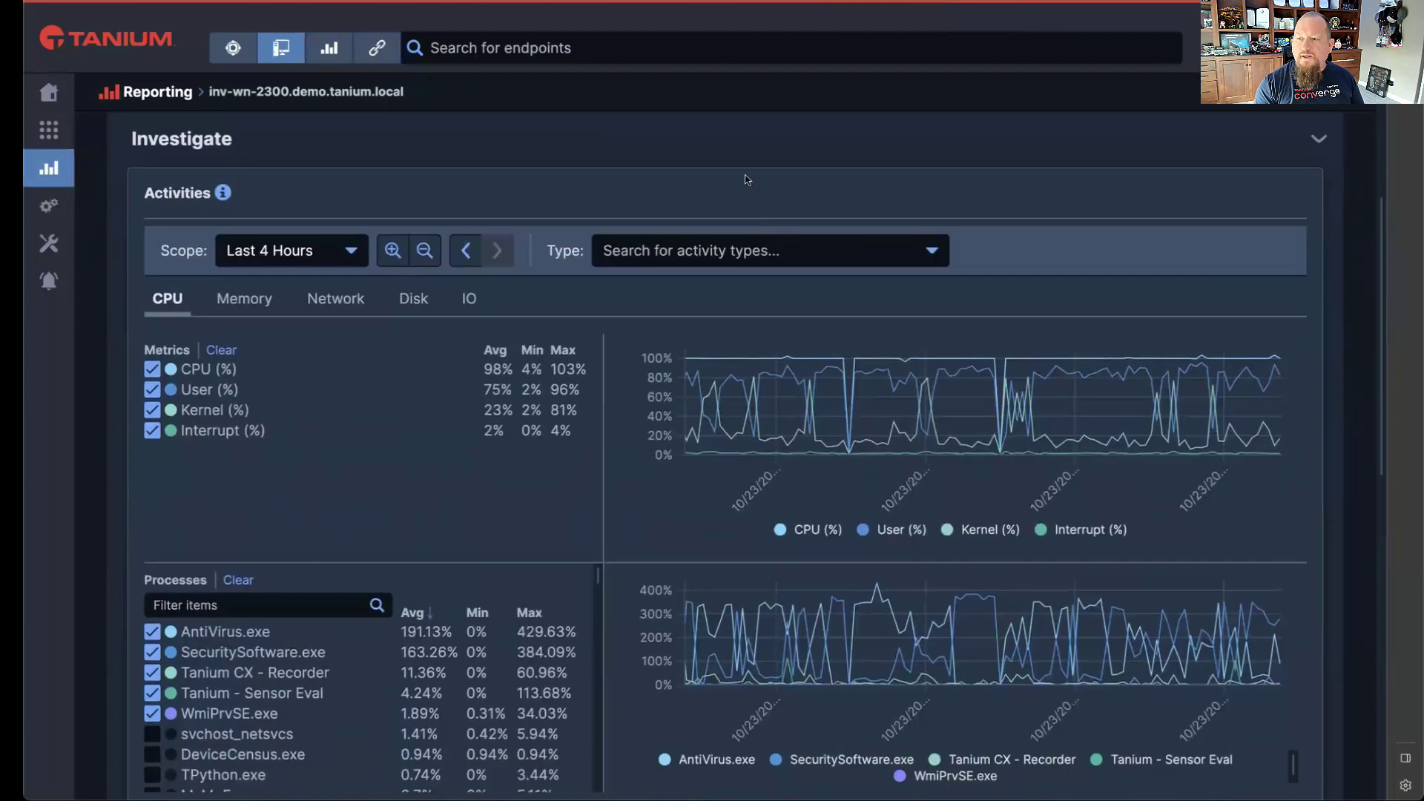
pyautogui.scroll(-1, 765, 237)
pyautogui.moveTo(732, 350)
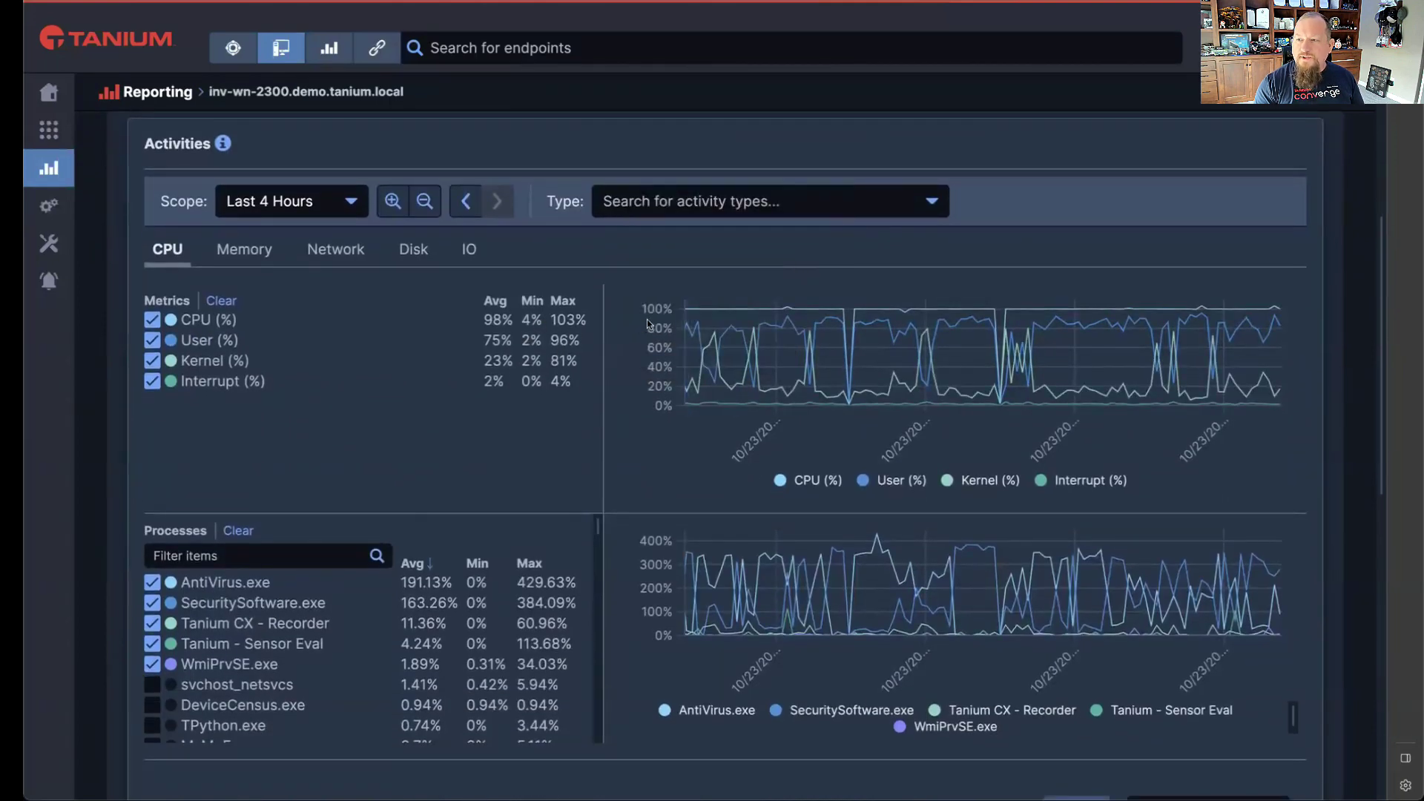
pyautogui.moveTo(686, 325)
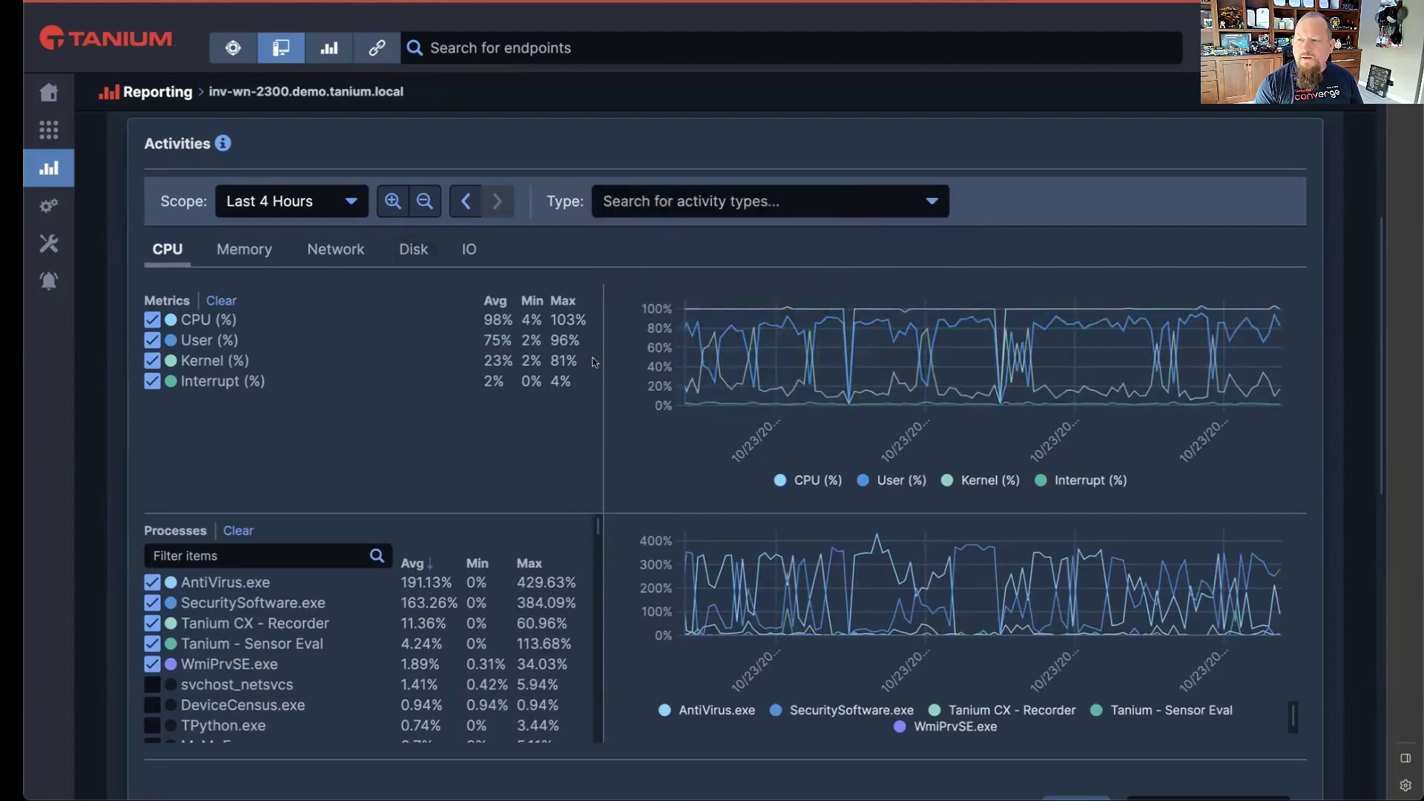
pyautogui.scroll(-1, 582, 360)
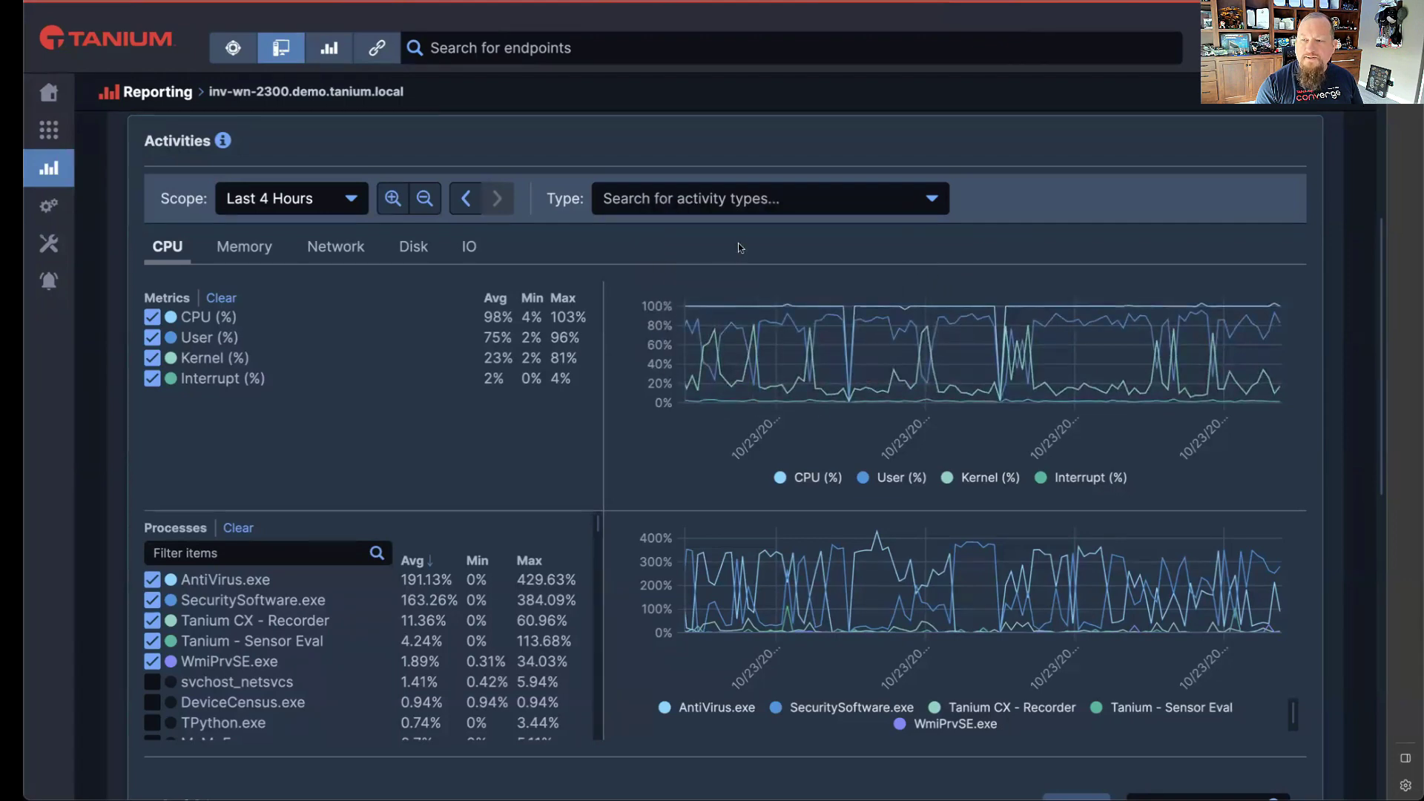
# Set the activity Scope to Last 7 Days
pyautogui.click(350, 205)
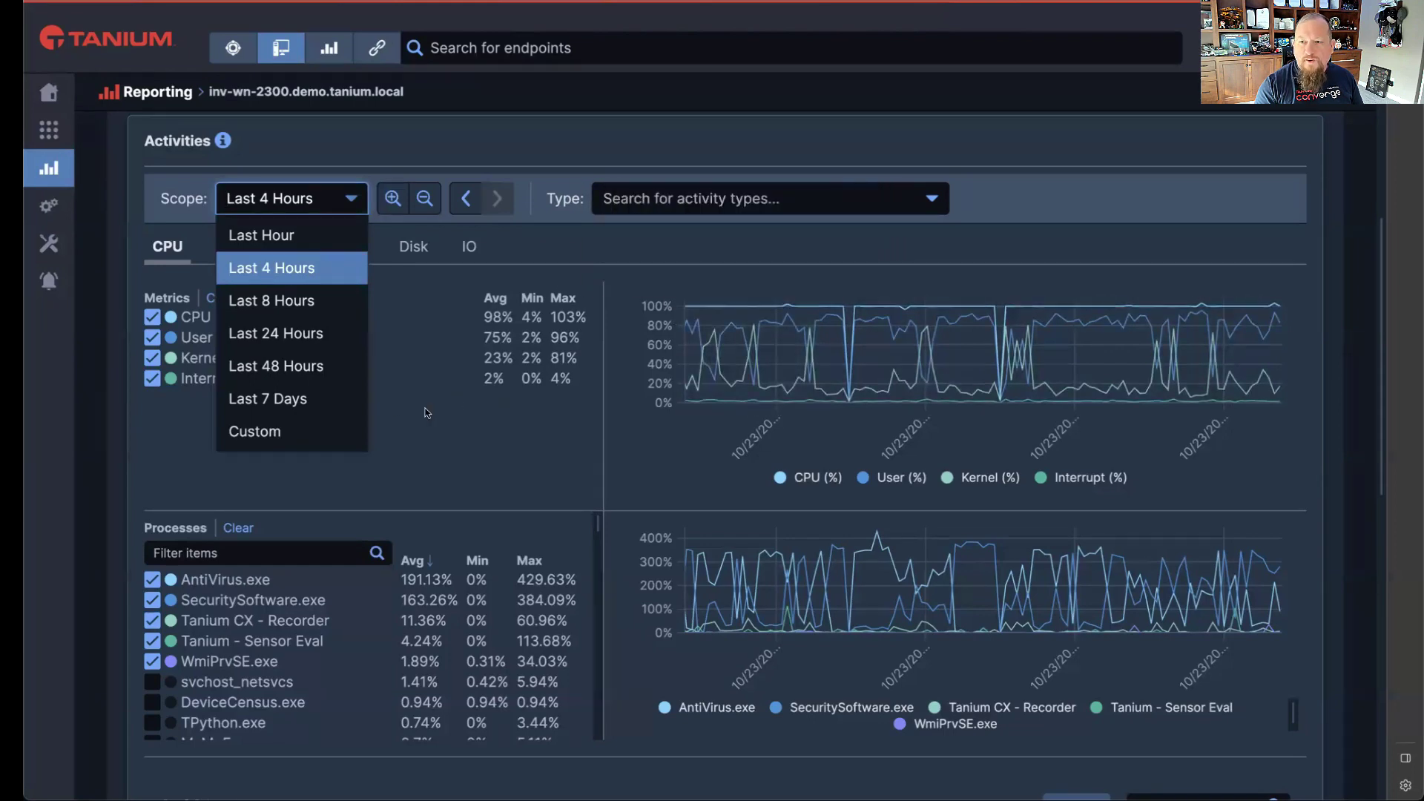
pyautogui.click(255, 400)
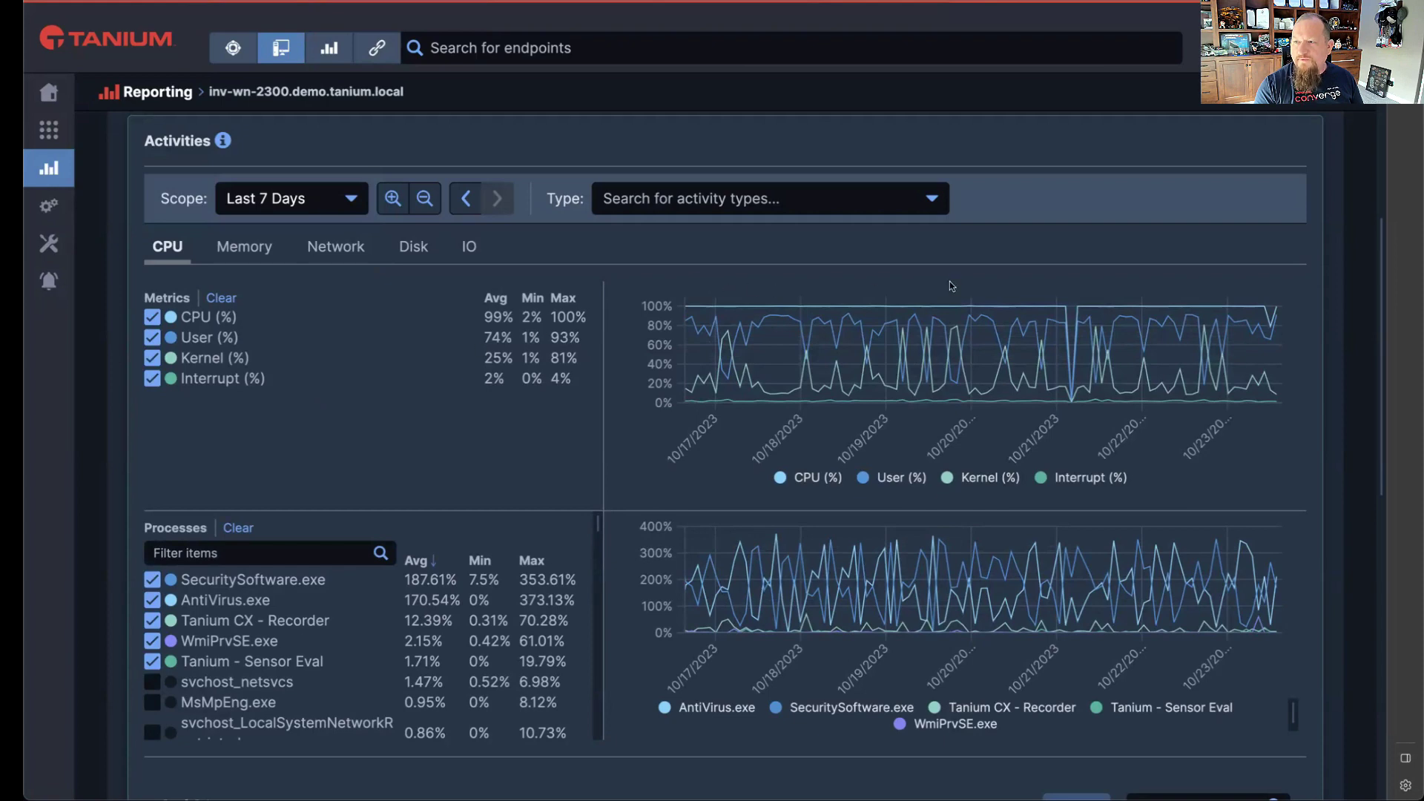
pyautogui.moveTo(1170, 332)
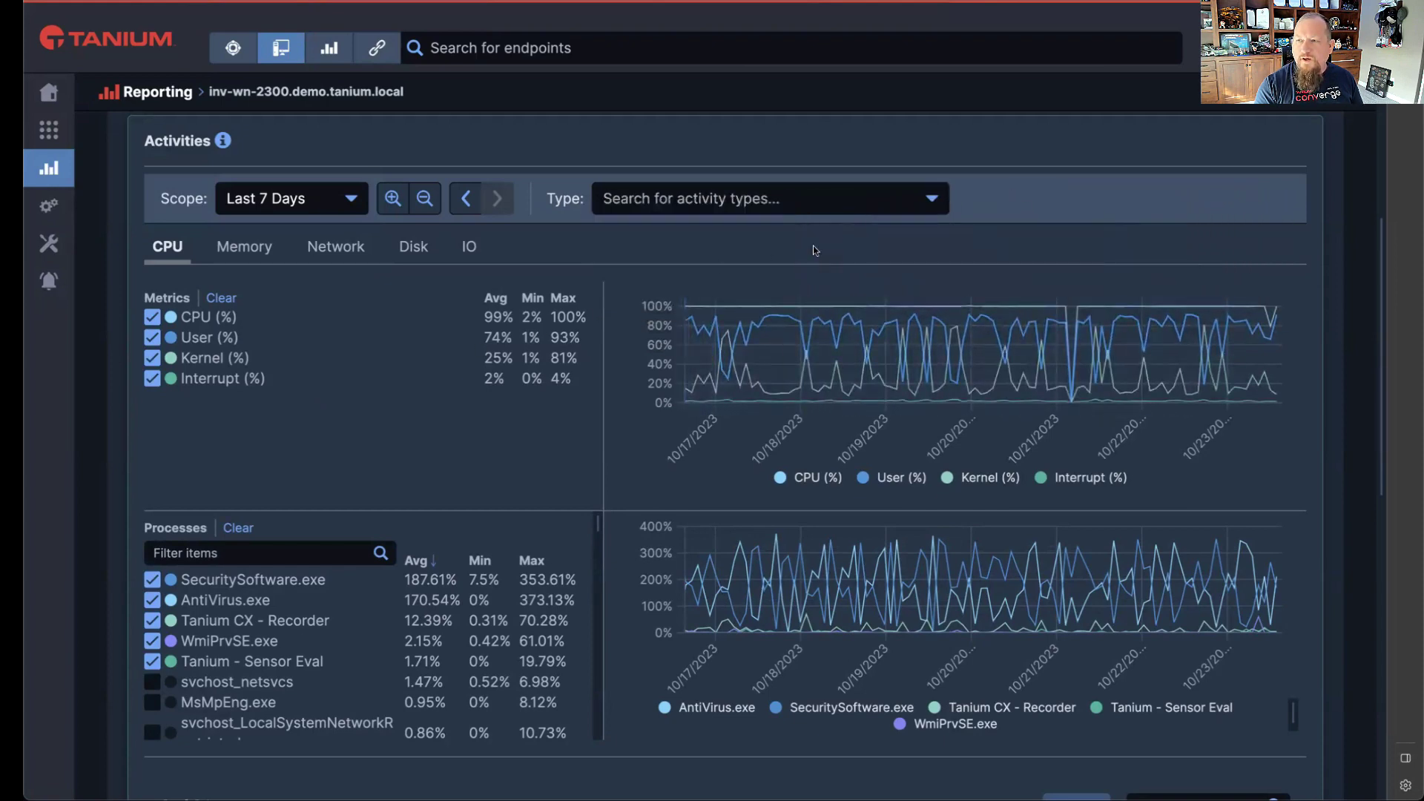
# Filter the activity Type to Performance Event so those events mark the charts
pyautogui.click(924, 201)
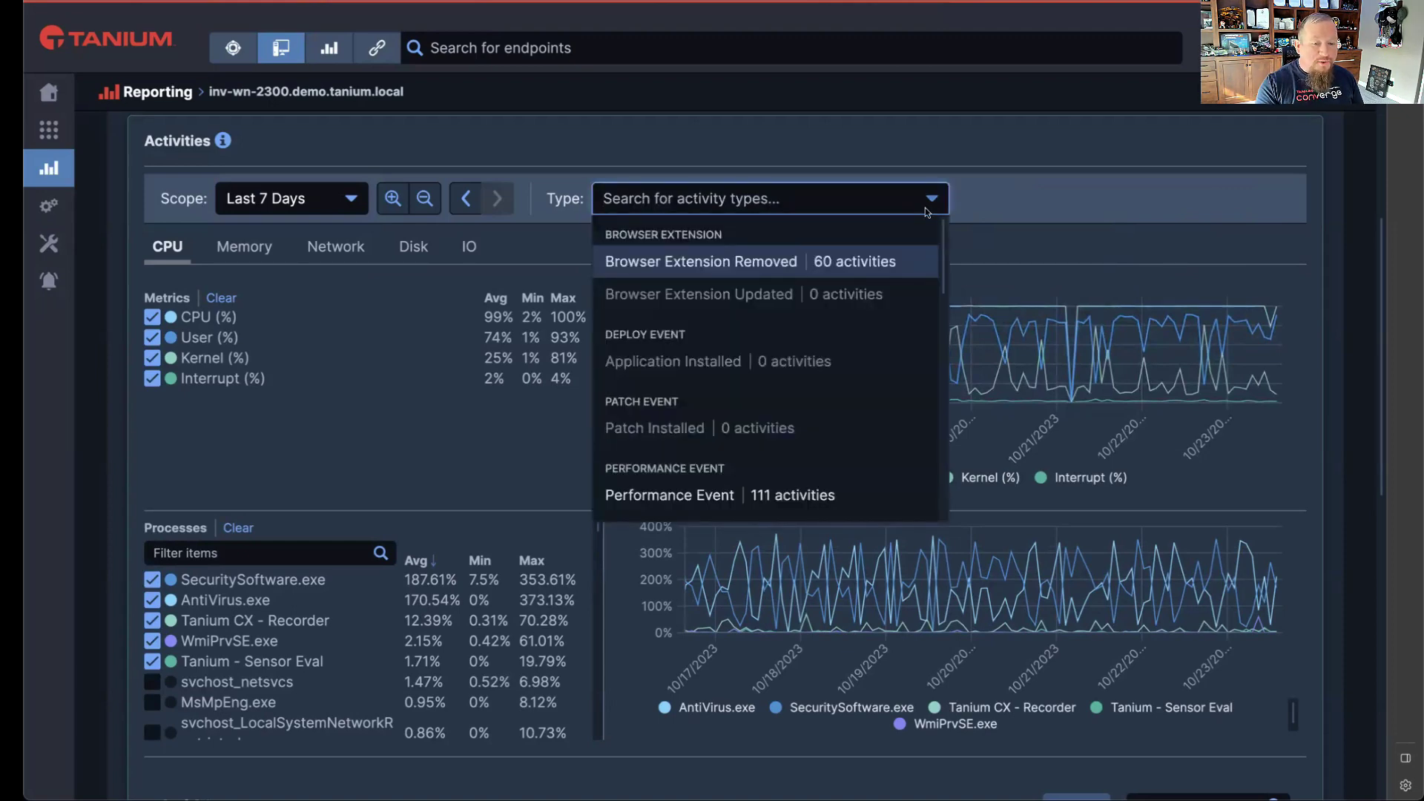
pyautogui.scroll(-1, 750, 359)
pyautogui.scroll(-2, 798, 347)
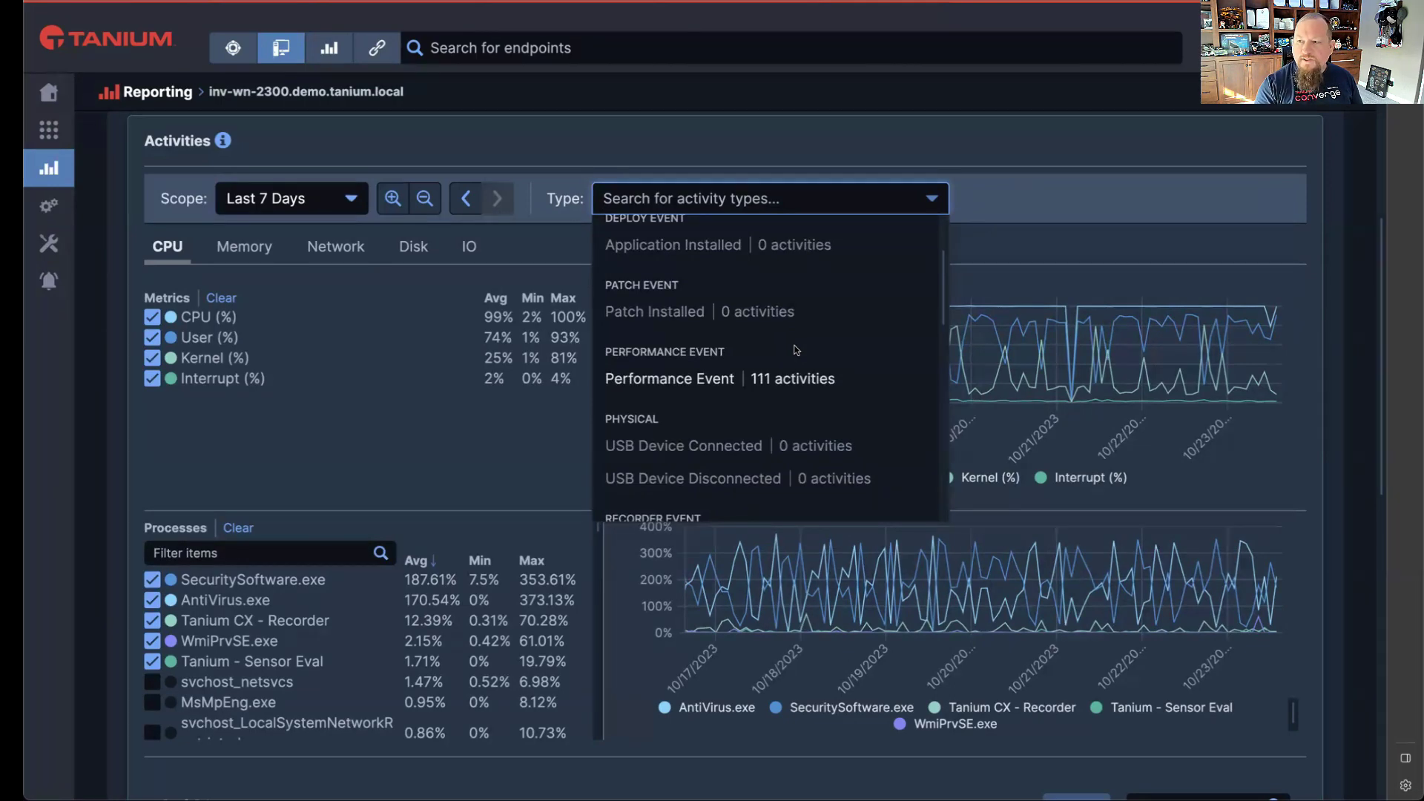
pyautogui.click(744, 383)
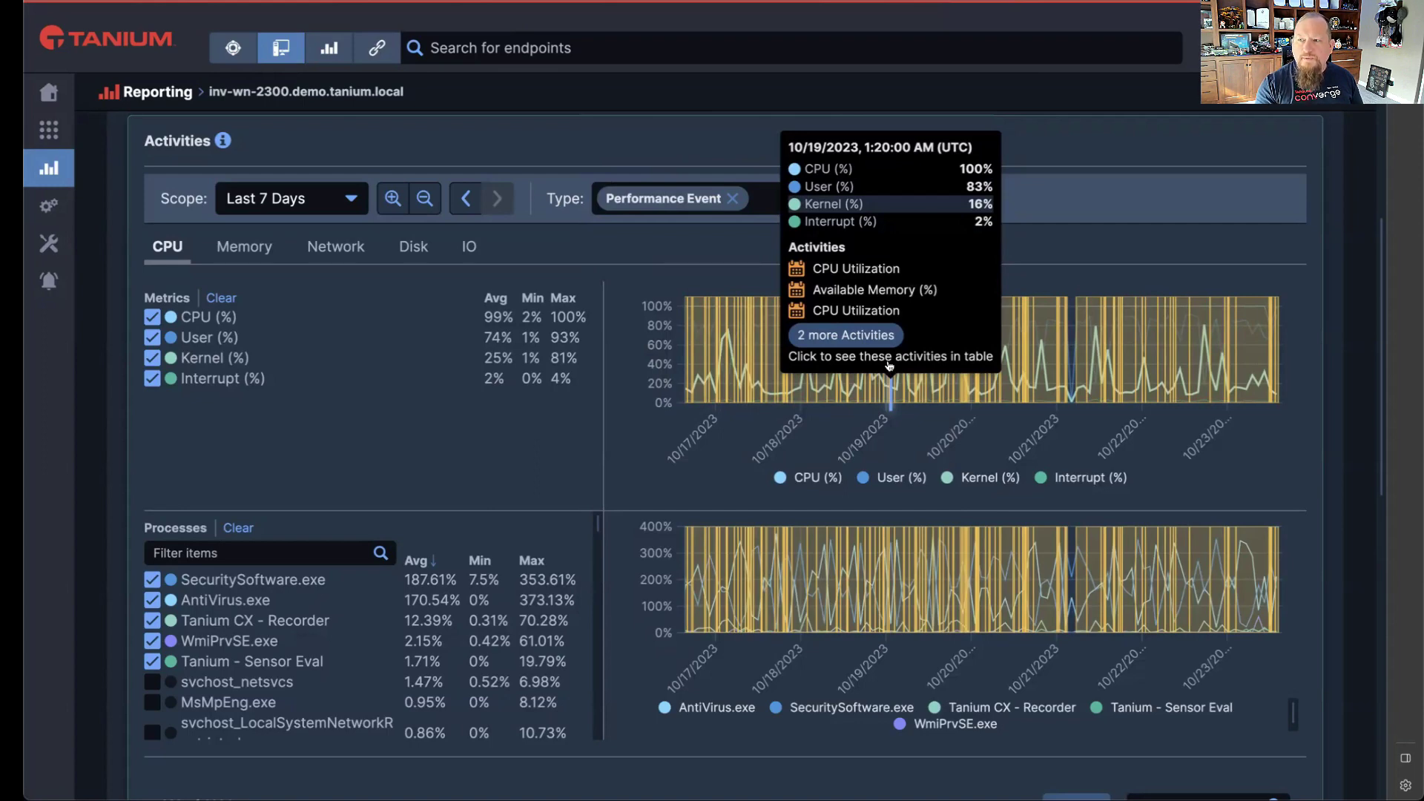
pyautogui.scroll(-1, 1106, 204)
pyautogui.scroll(-6, 1106, 204)
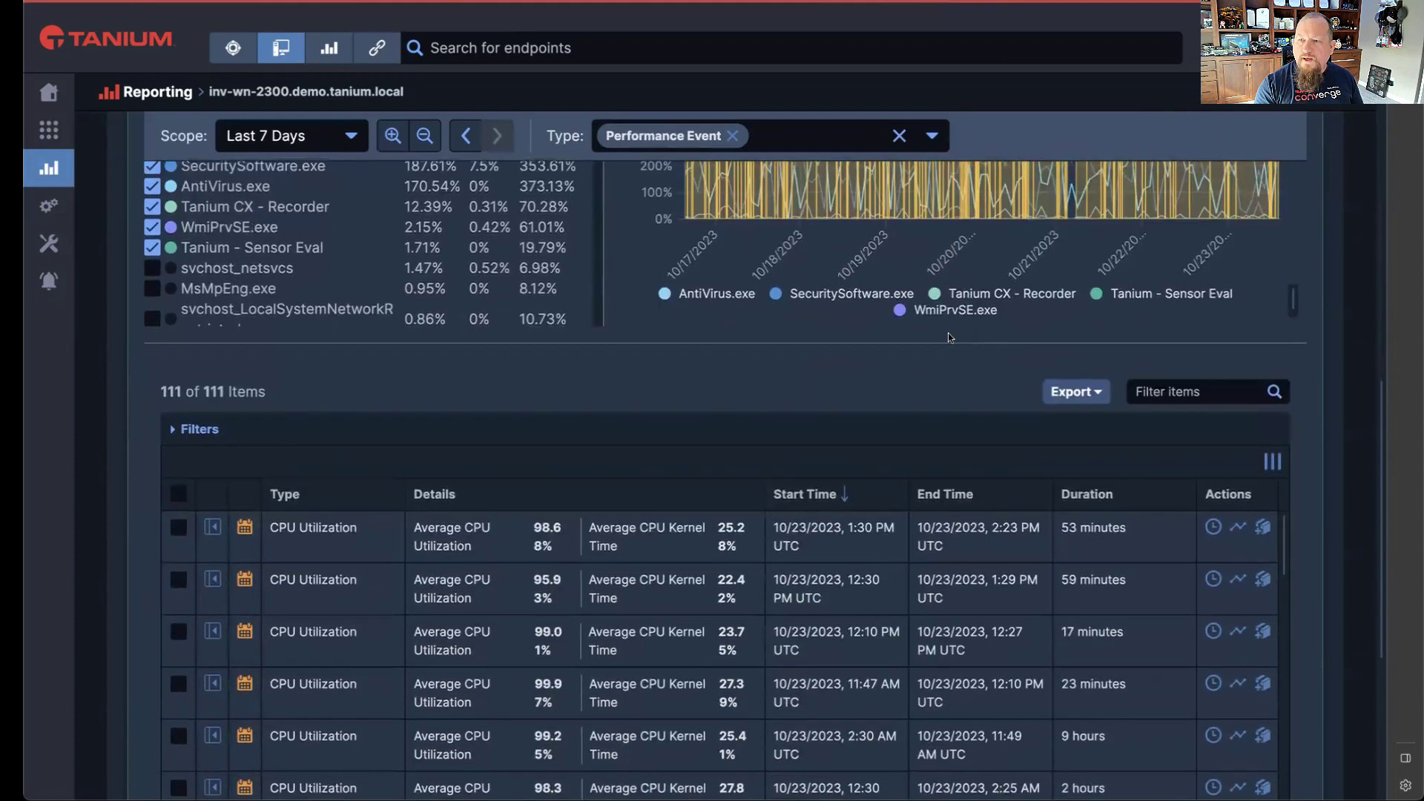
pyautogui.scroll(-3, 948, 338)
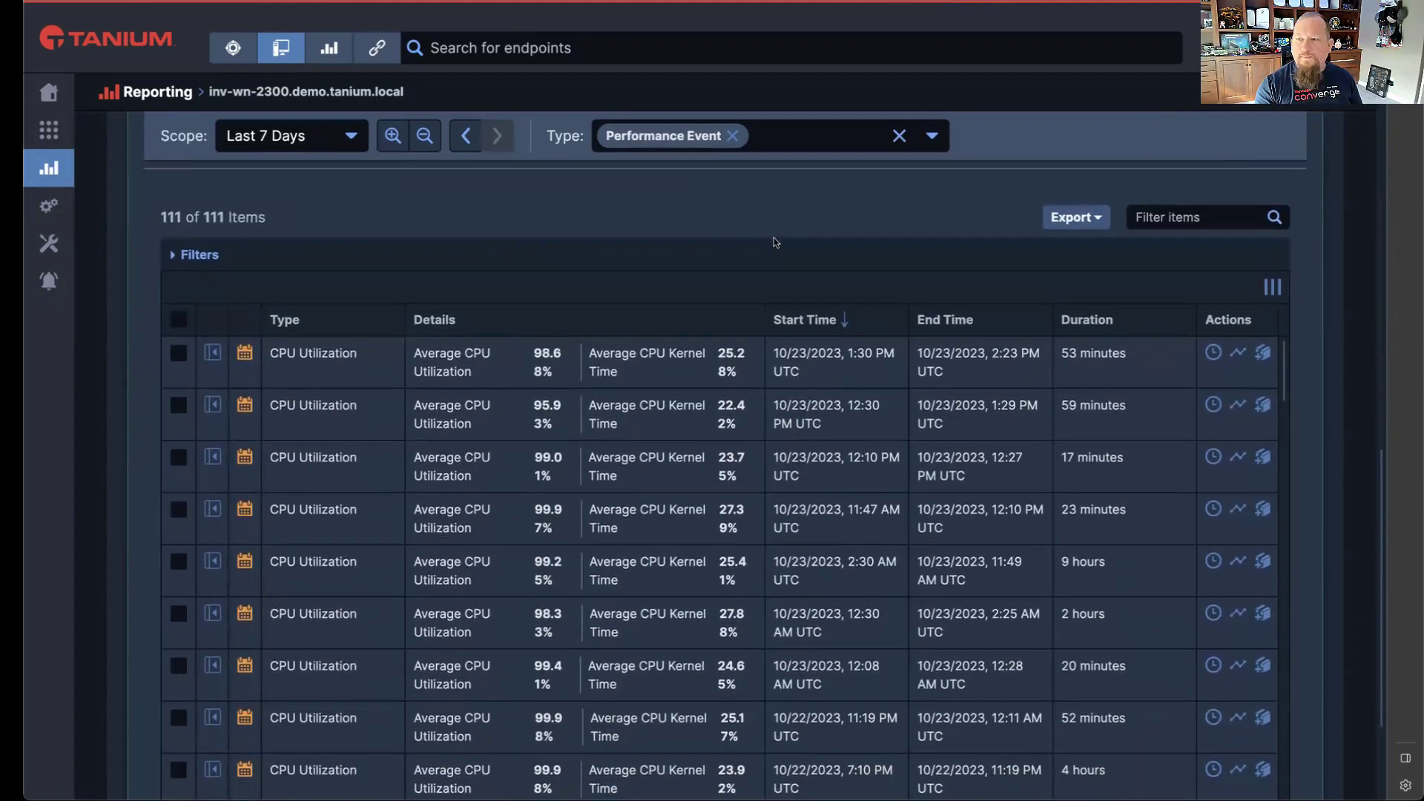
pyautogui.scroll(-1, 901, 278)
pyautogui.scroll(-20, 890, 293)
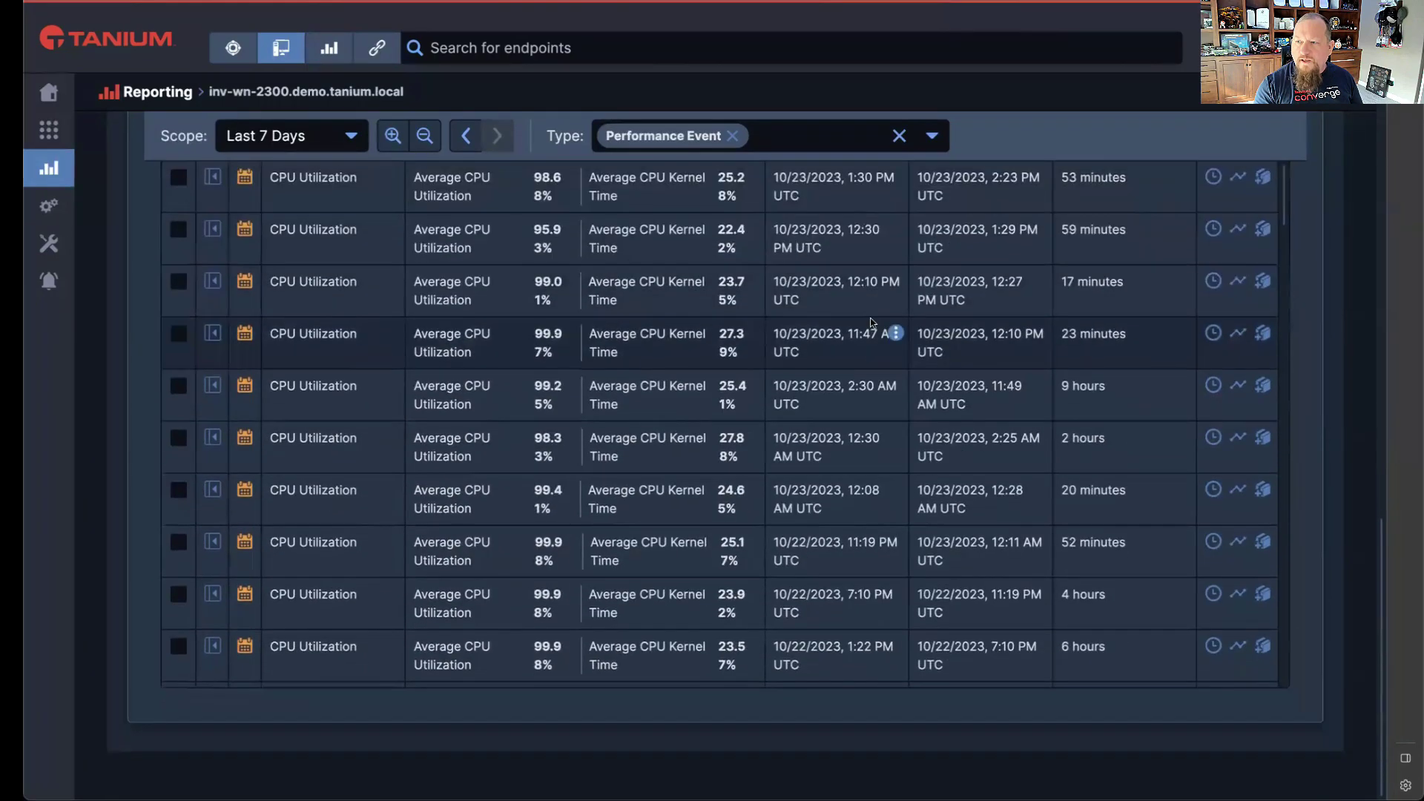
pyautogui.scroll(-20, 856, 339)
pyautogui.scroll(-20, 839, 381)
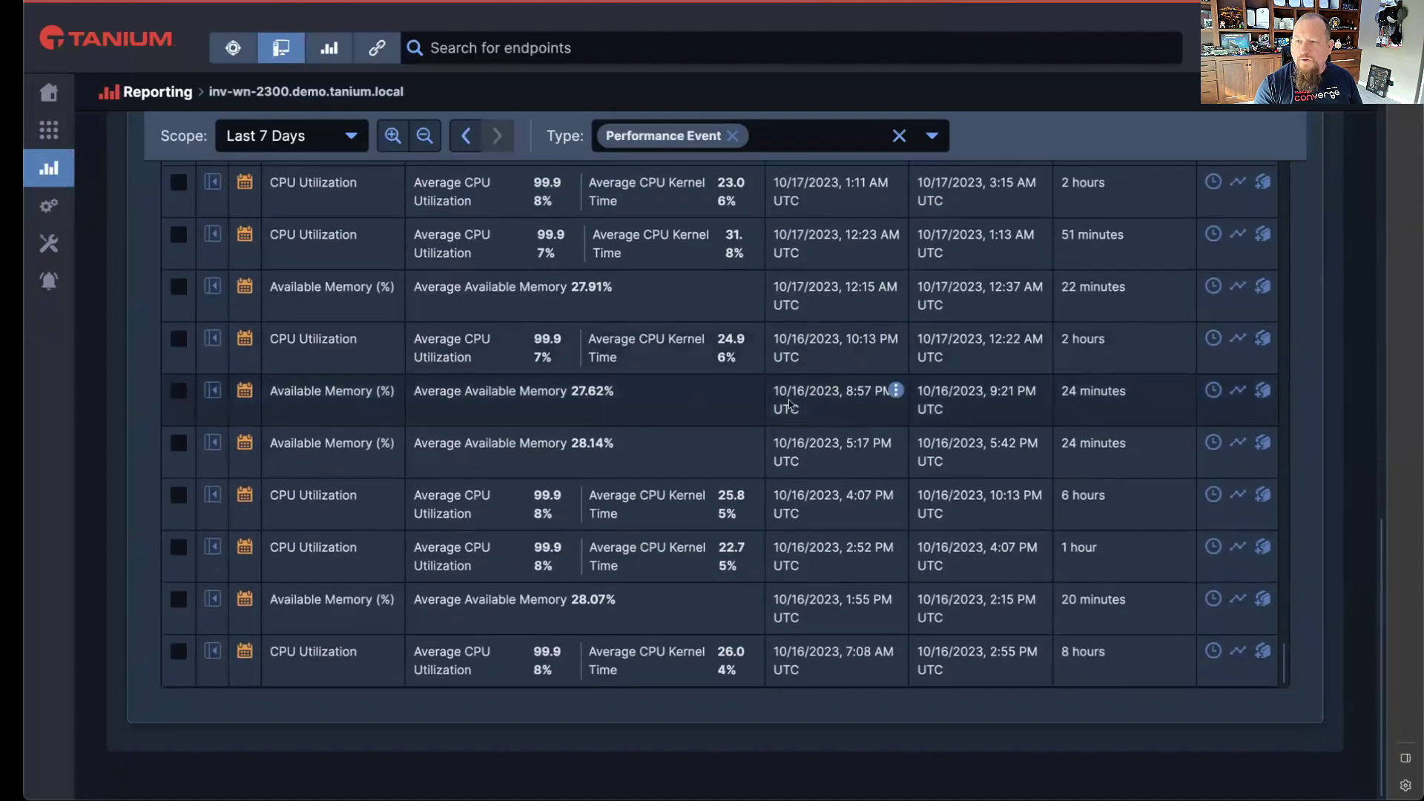
# Expand the oldest CPU Utilization event to see its 99.98% 8-hour High-impact details
pyautogui.click(212, 658)
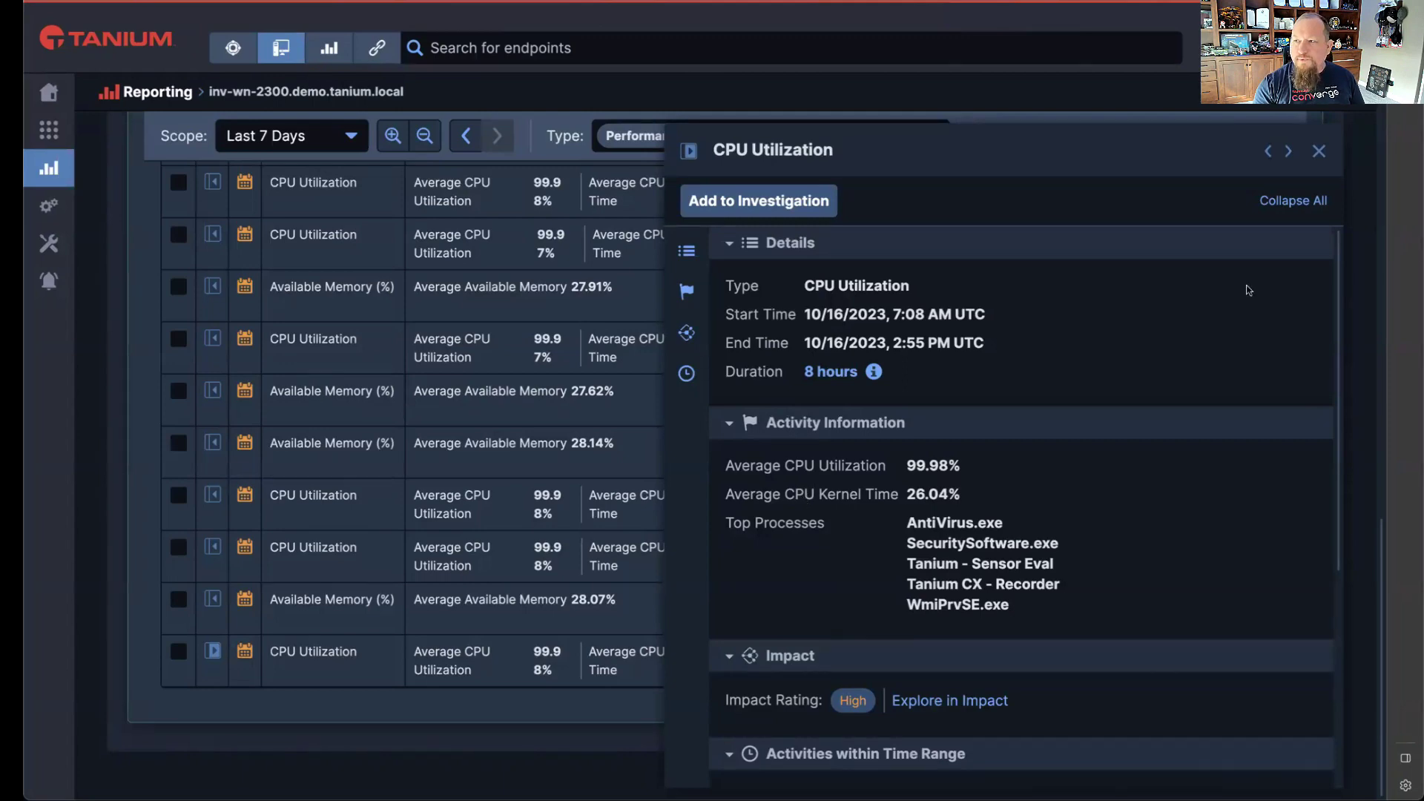
# Close the event details and browse the Type list's Windows Event options, keeping Performance Event
pyautogui.click(1318, 151)
pyautogui.click(936, 138)
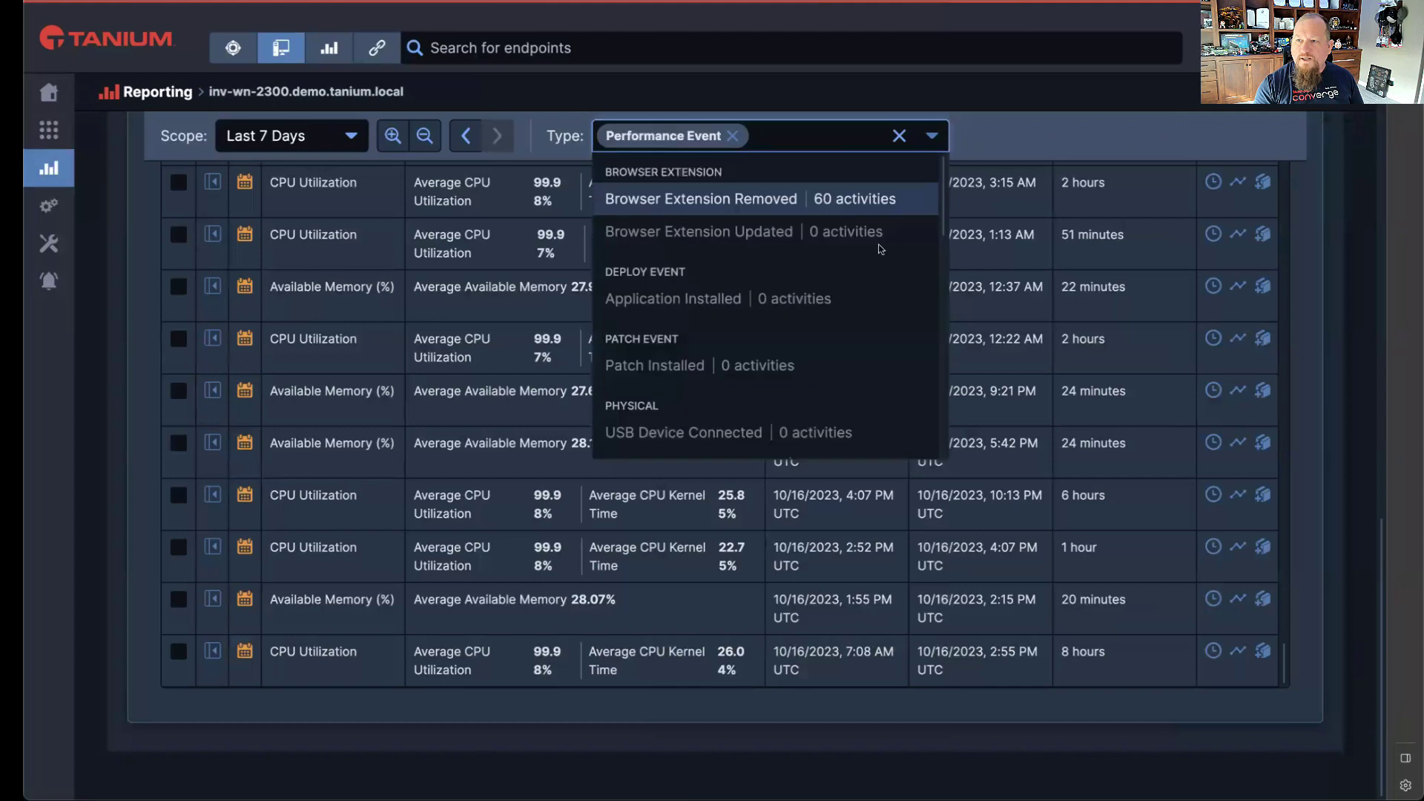
pyautogui.scroll(-2, 794, 279)
pyautogui.scroll(-3, 790, 277)
pyautogui.scroll(-1, 772, 269)
pyautogui.scroll(-1, 708, 261)
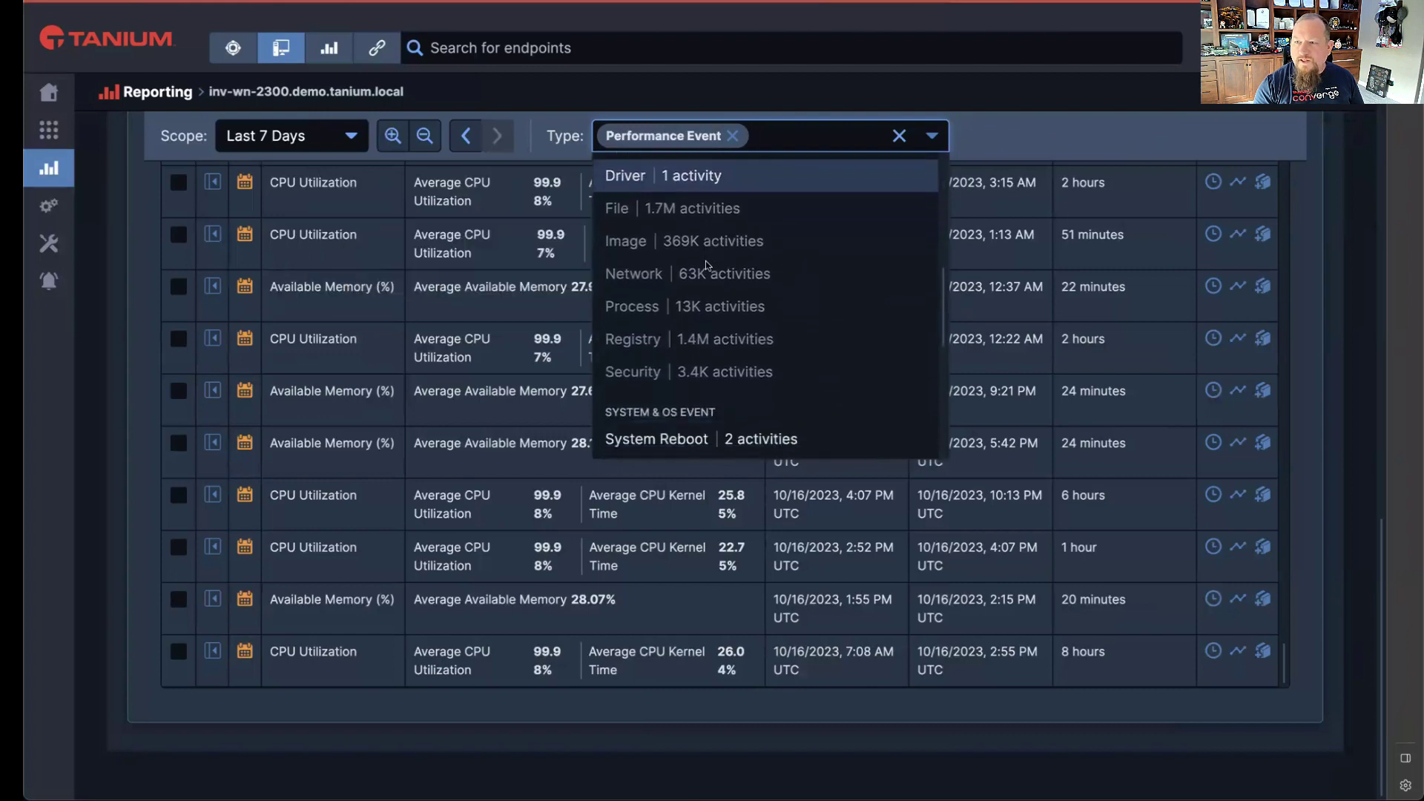
pyautogui.scroll(-3, 742, 326)
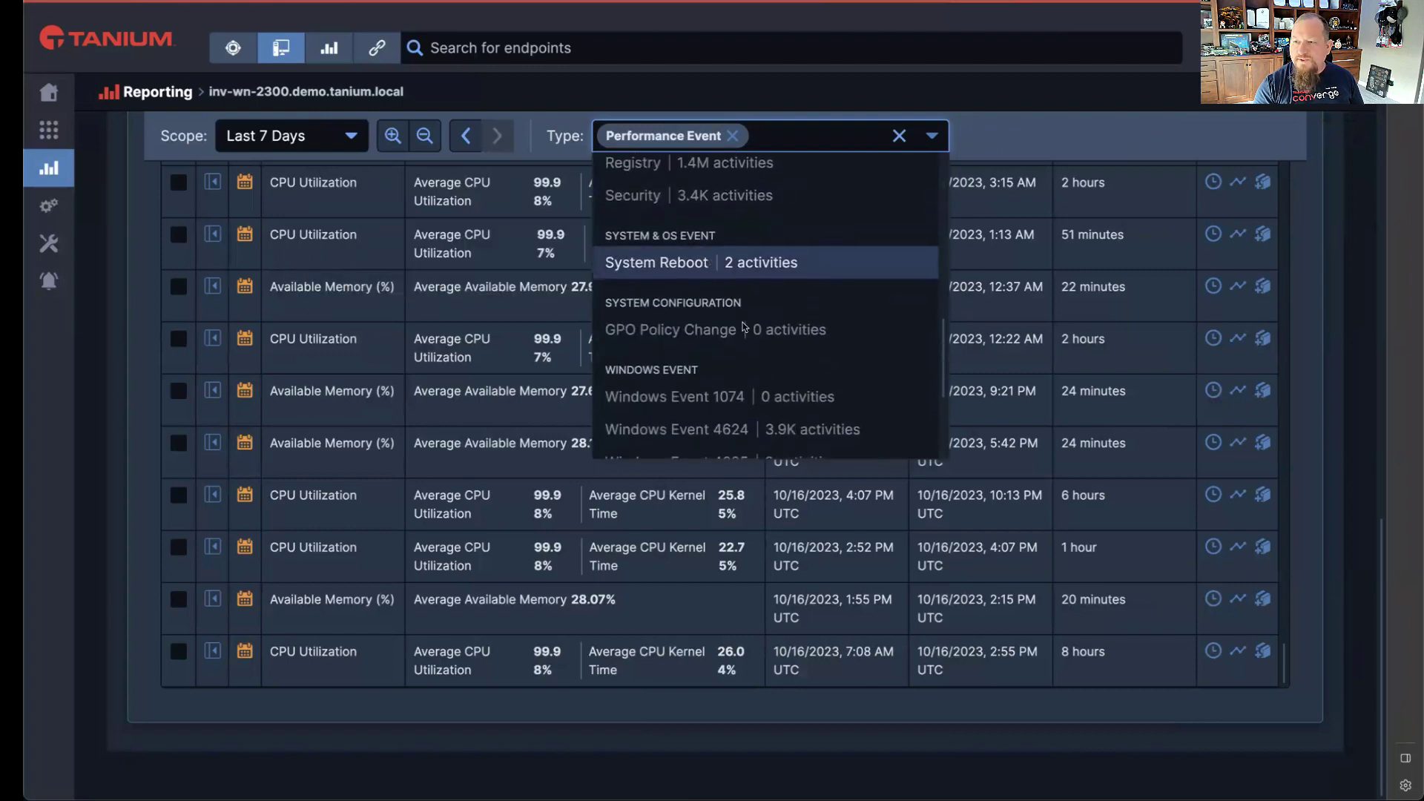
pyautogui.scroll(-2, 738, 319)
pyautogui.scroll(-4, 732, 307)
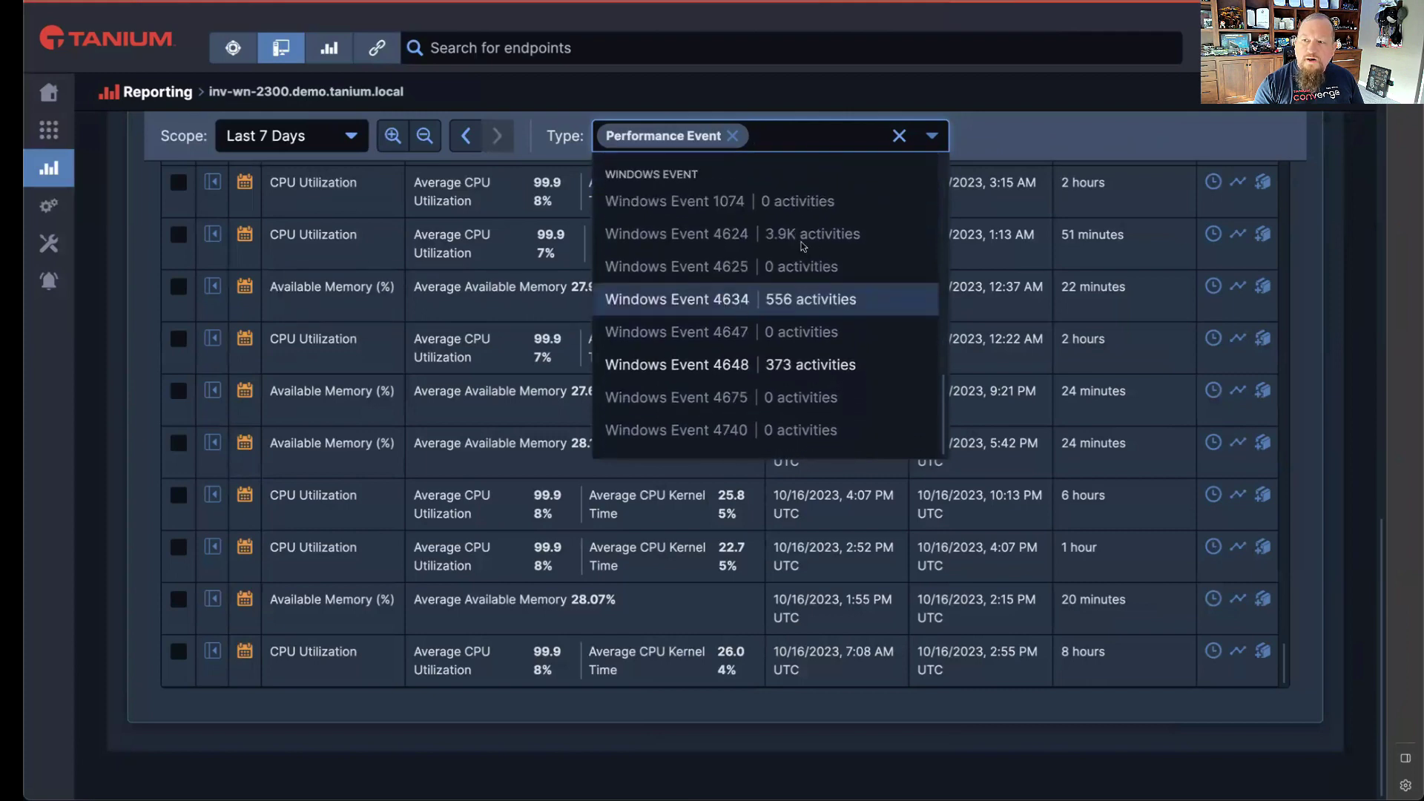
pyautogui.moveTo(796, 245)
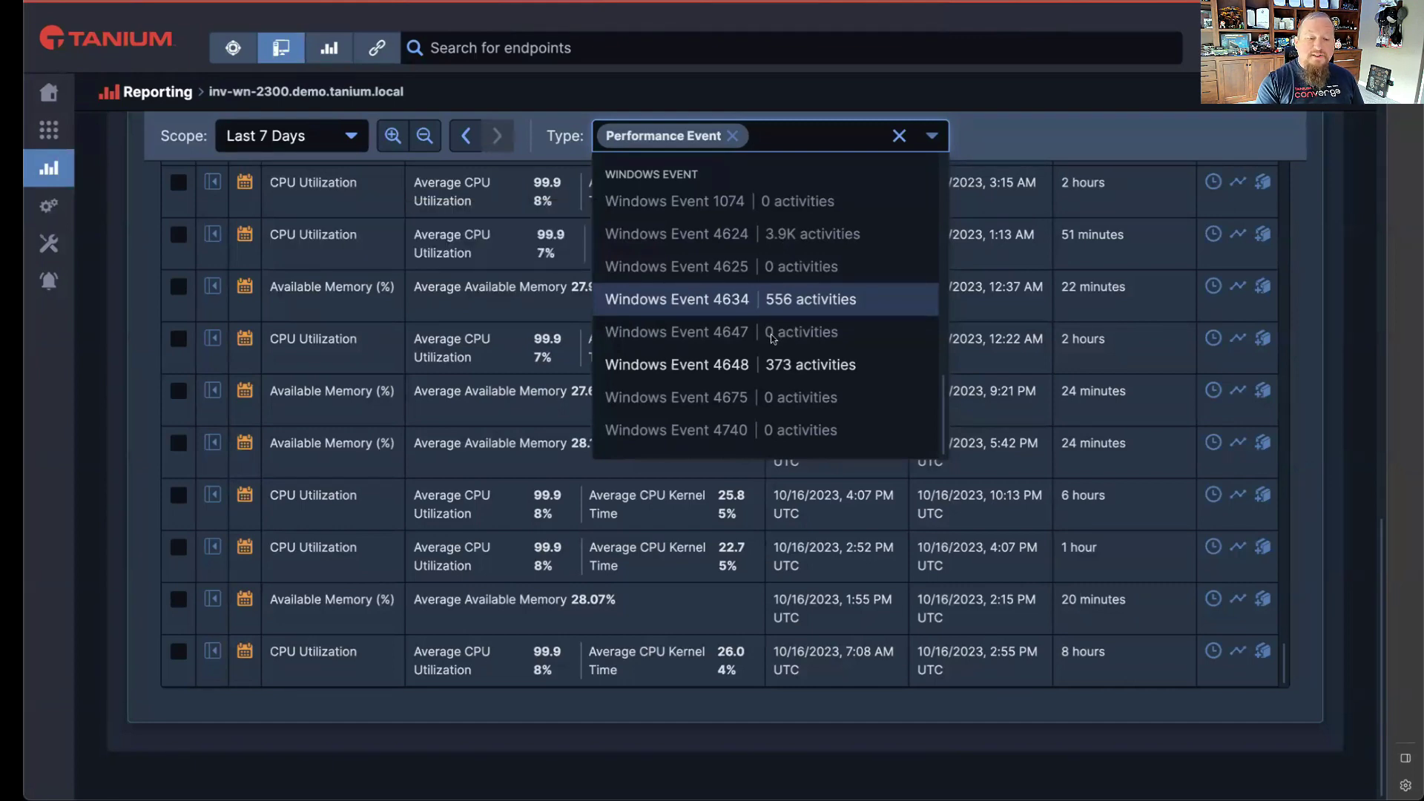
# Dismiss the Type list and scroll up to the Processes chart led by SecuritySoftware.exe
pyautogui.click(1330, 211)
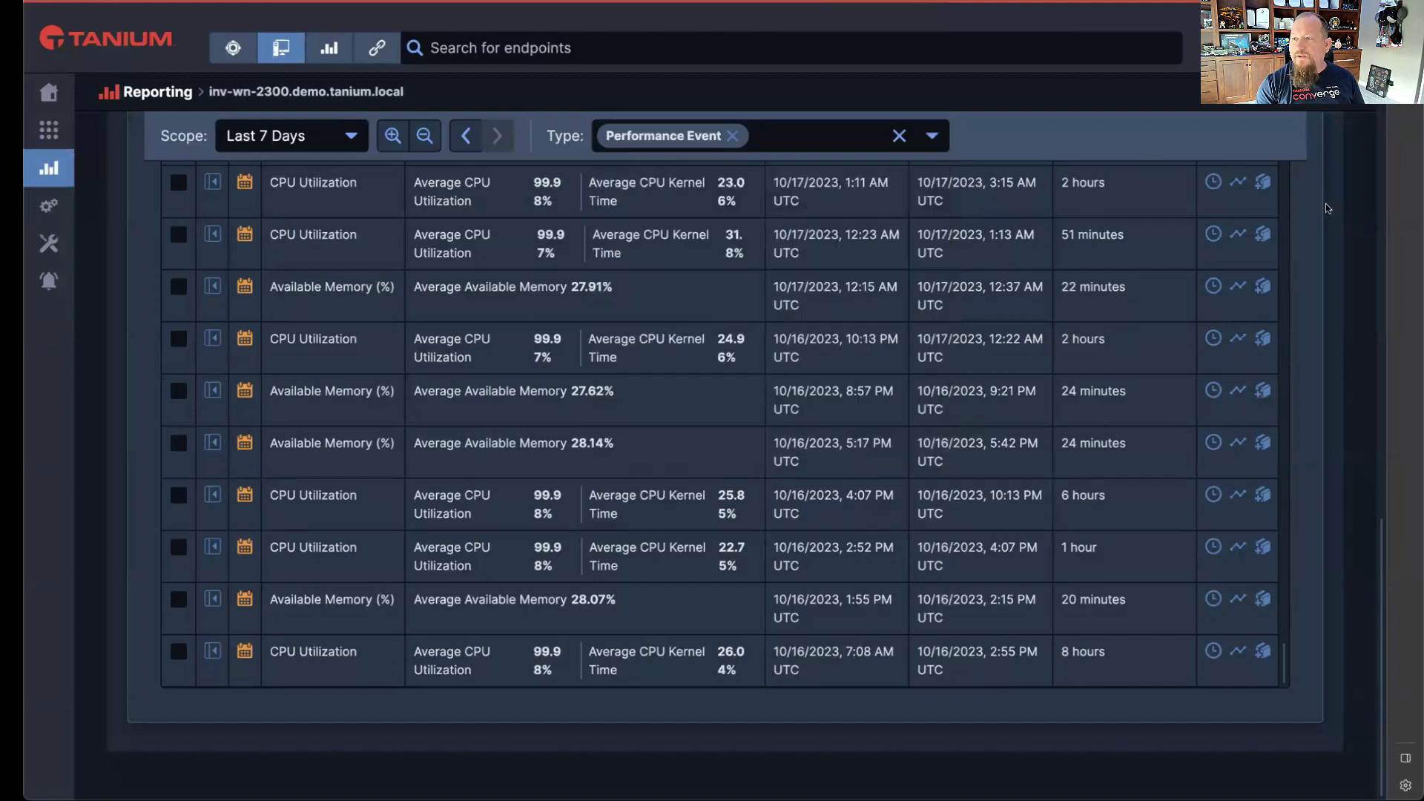
pyautogui.scroll(5, 1335, 223)
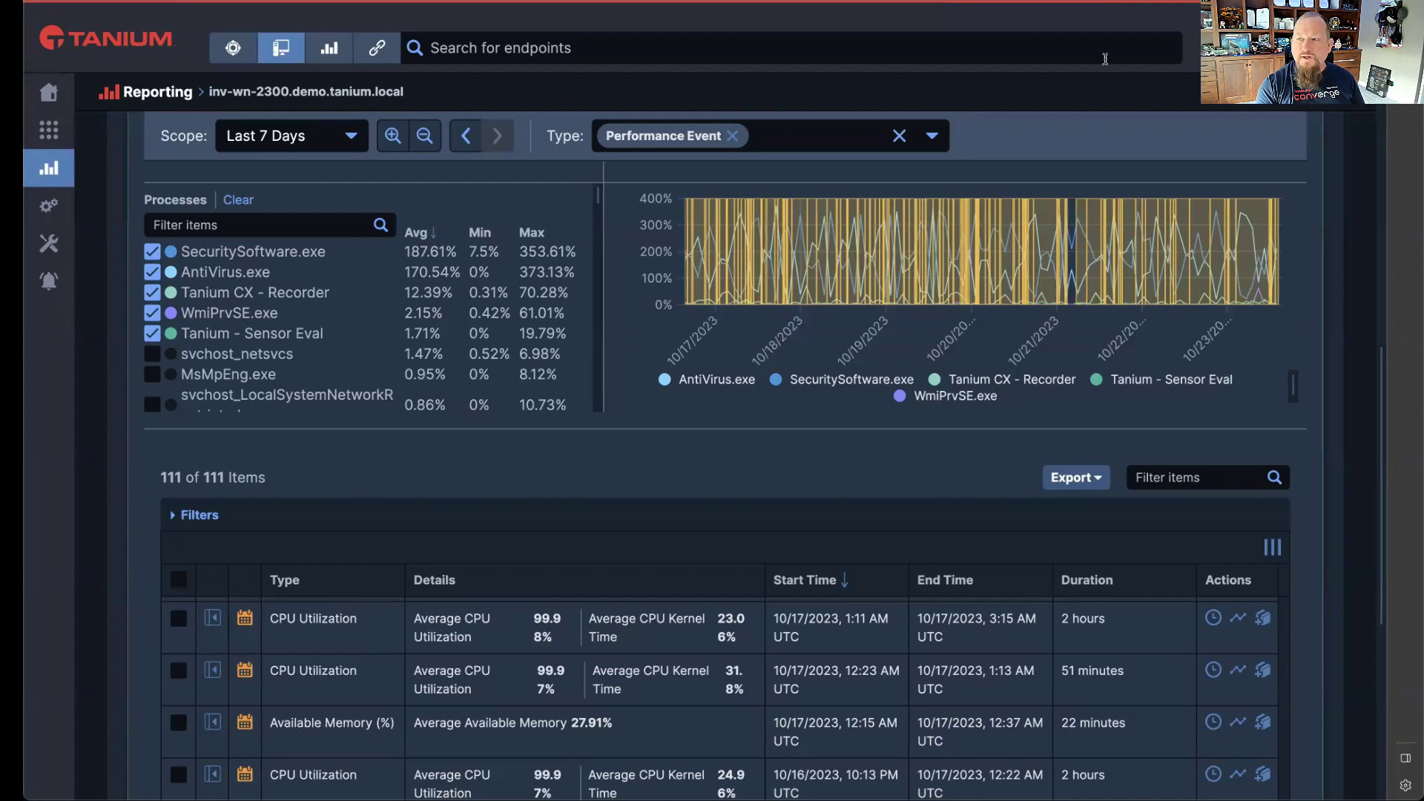
pyautogui.click(936, 139)
pyautogui.click(938, 140)
pyautogui.click(938, 141)
pyautogui.click(1008, 149)
pyautogui.scroll(5, 965, 371)
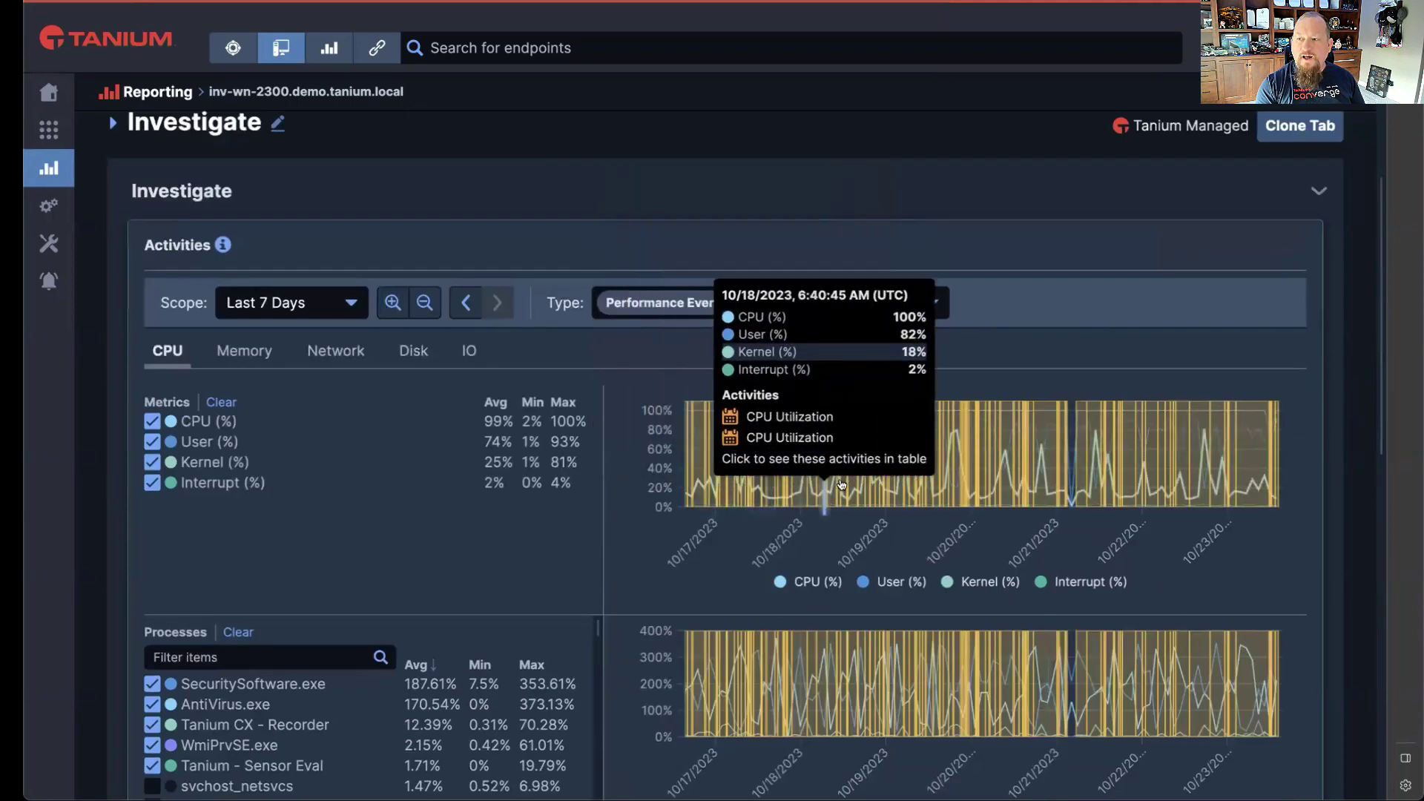
pyautogui.scroll(-1, 918, 505)
pyautogui.scroll(-5, 916, 499)
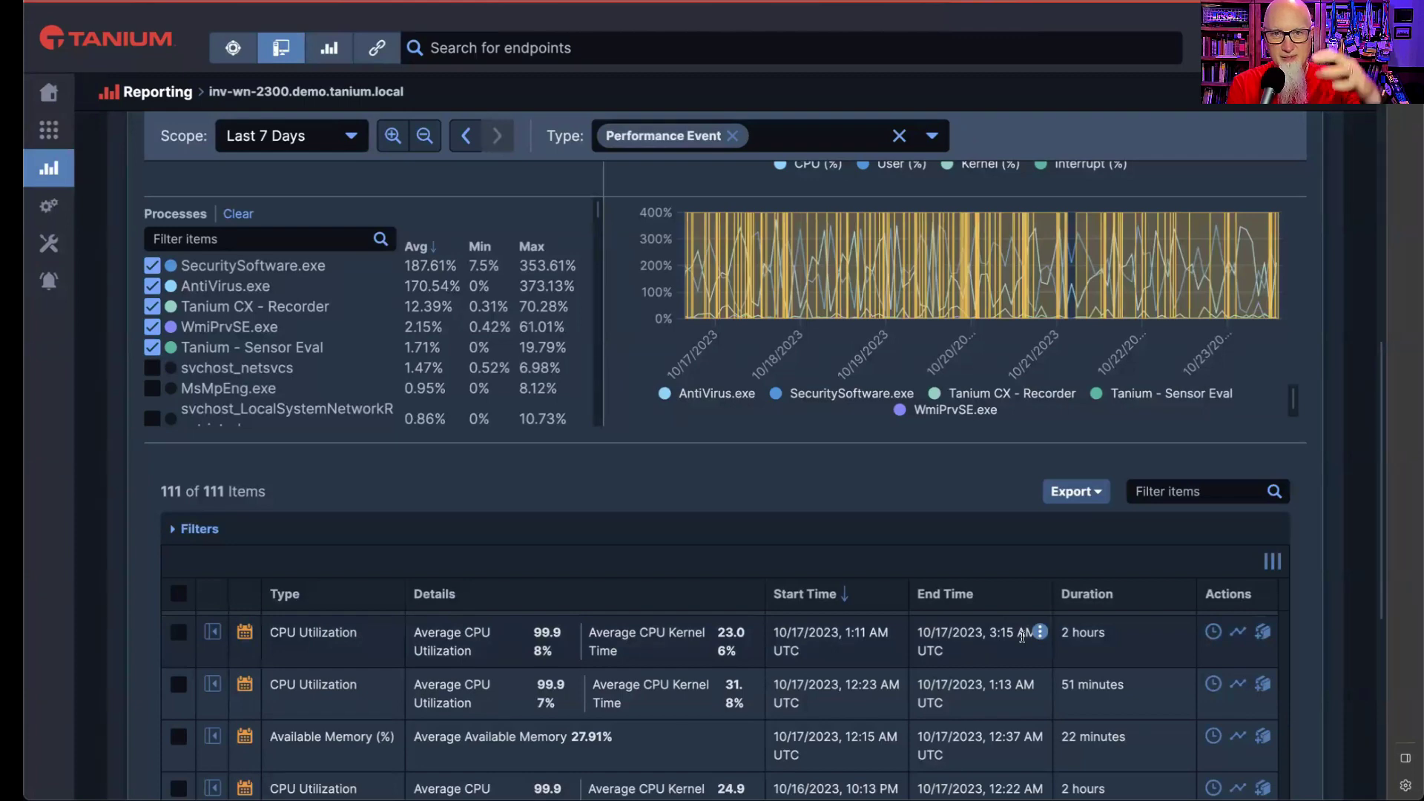
pyautogui.scroll(-1, 804, 638)
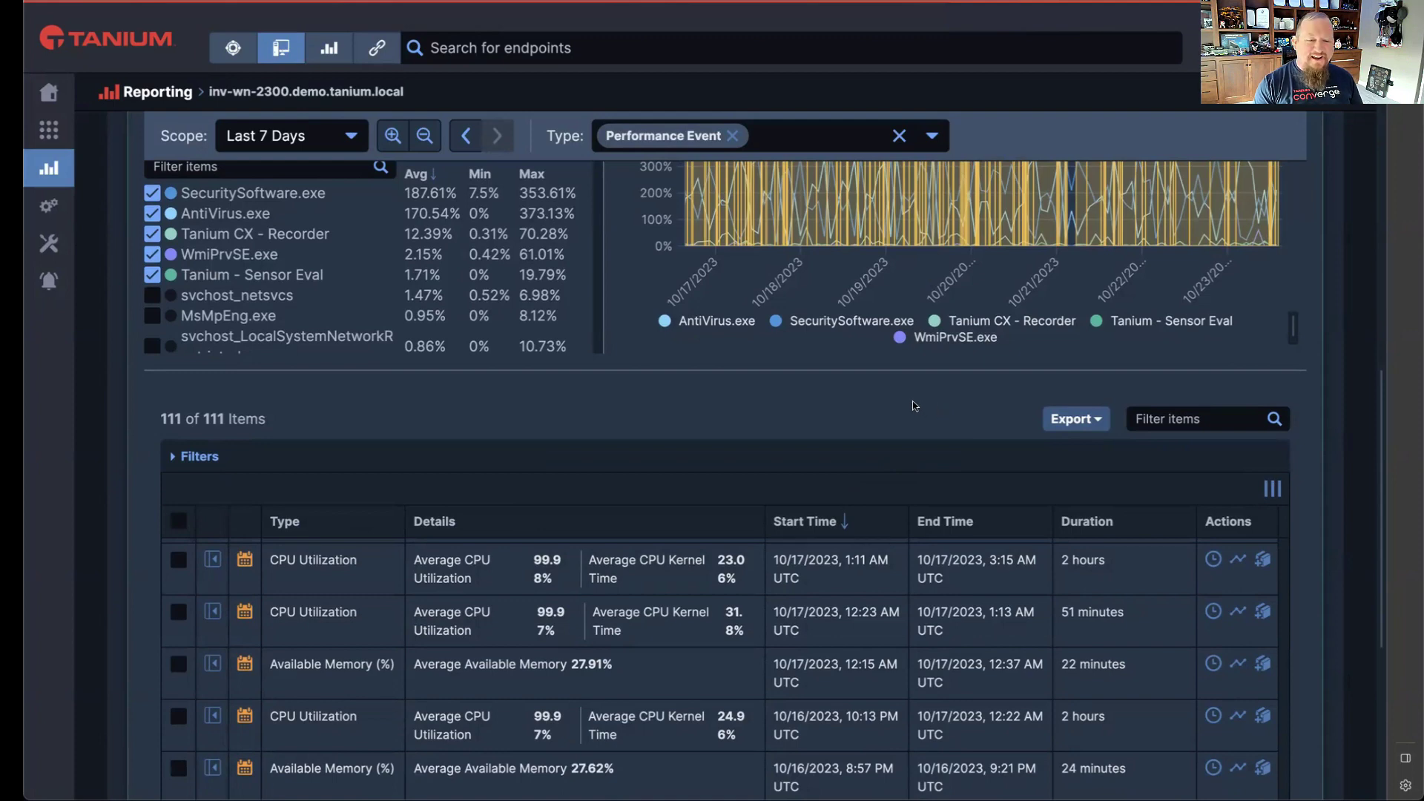
pyautogui.scroll(-3, 913, 405)
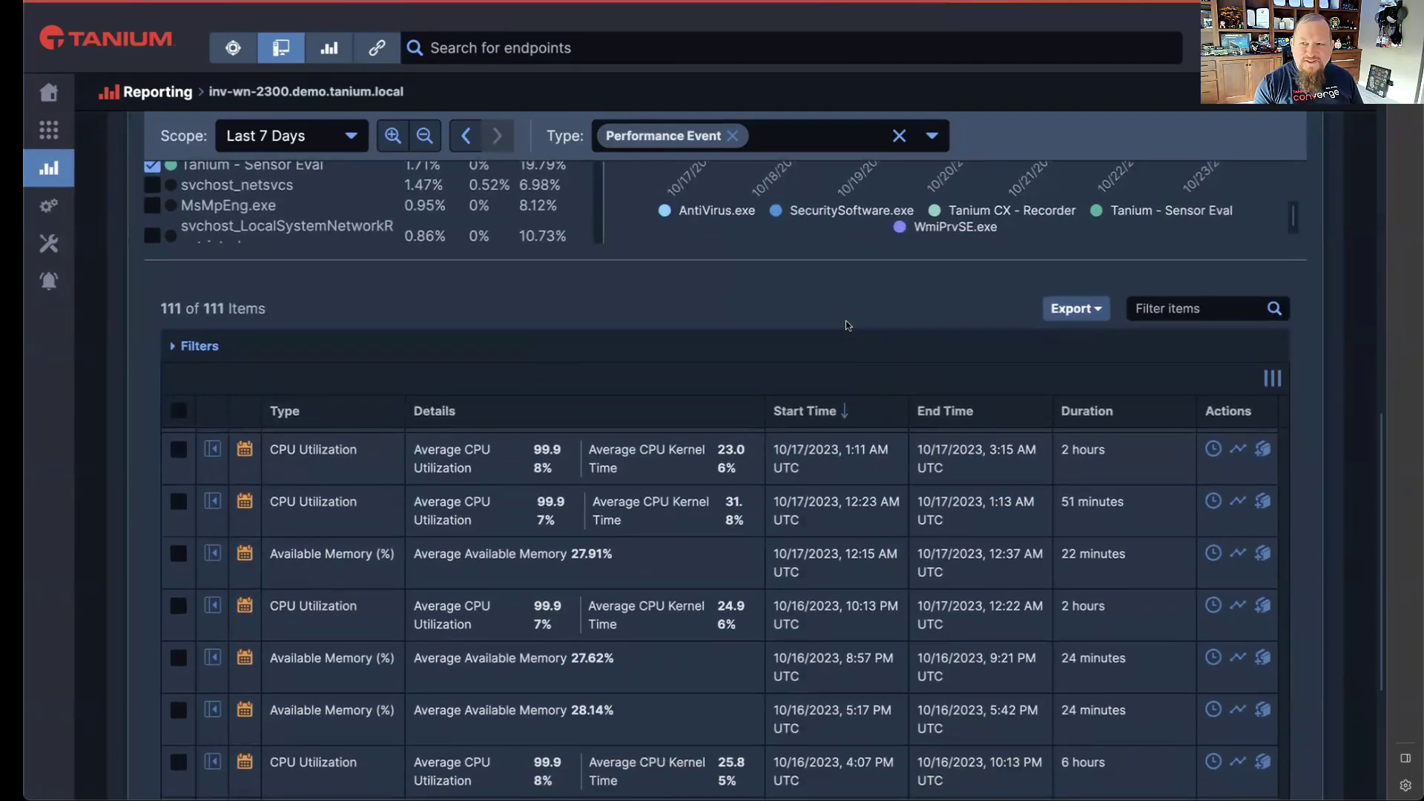
# Check the 1:11 AM CPU Utilization event, reviewing its and the Available Memory event's details
pyautogui.scroll(-1, 853, 315)
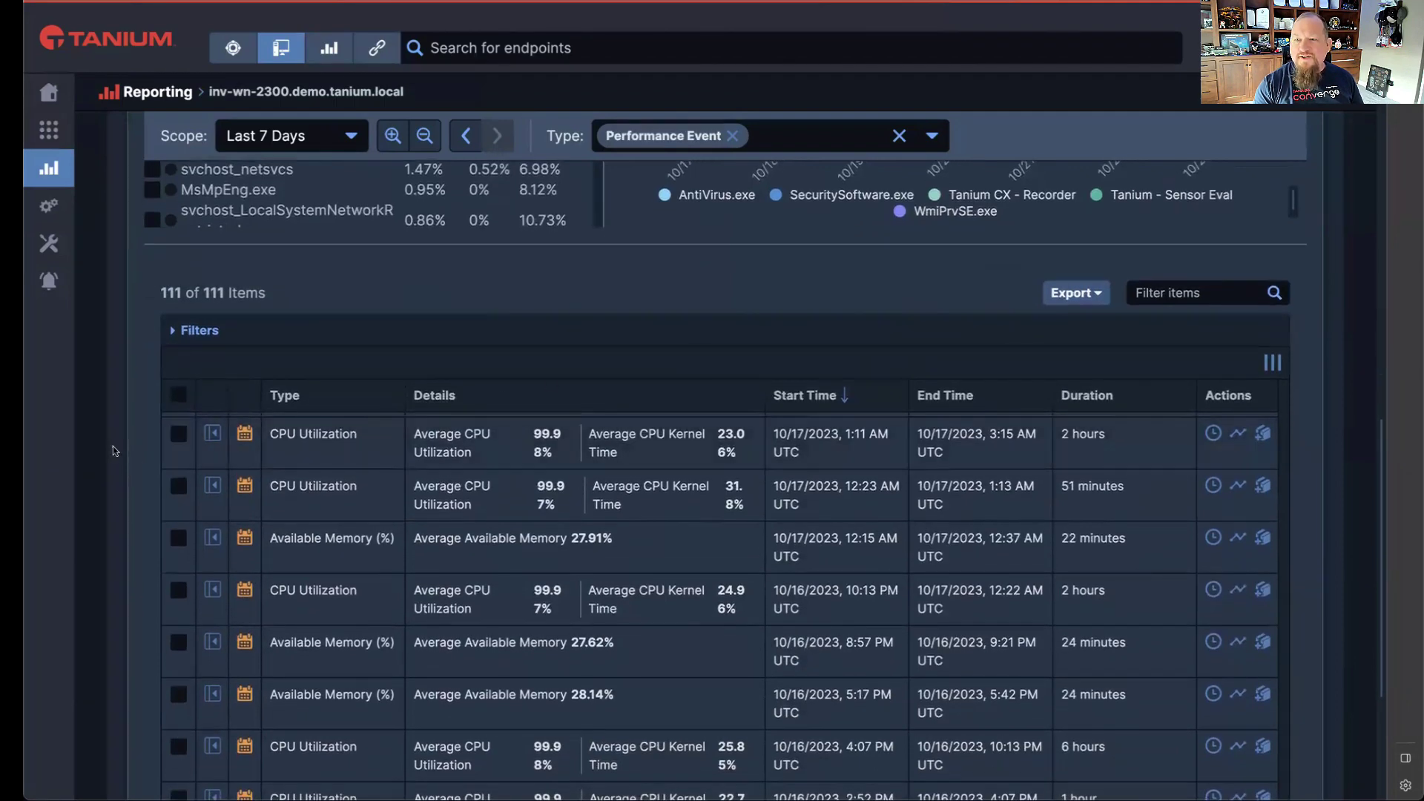
pyautogui.click(178, 434)
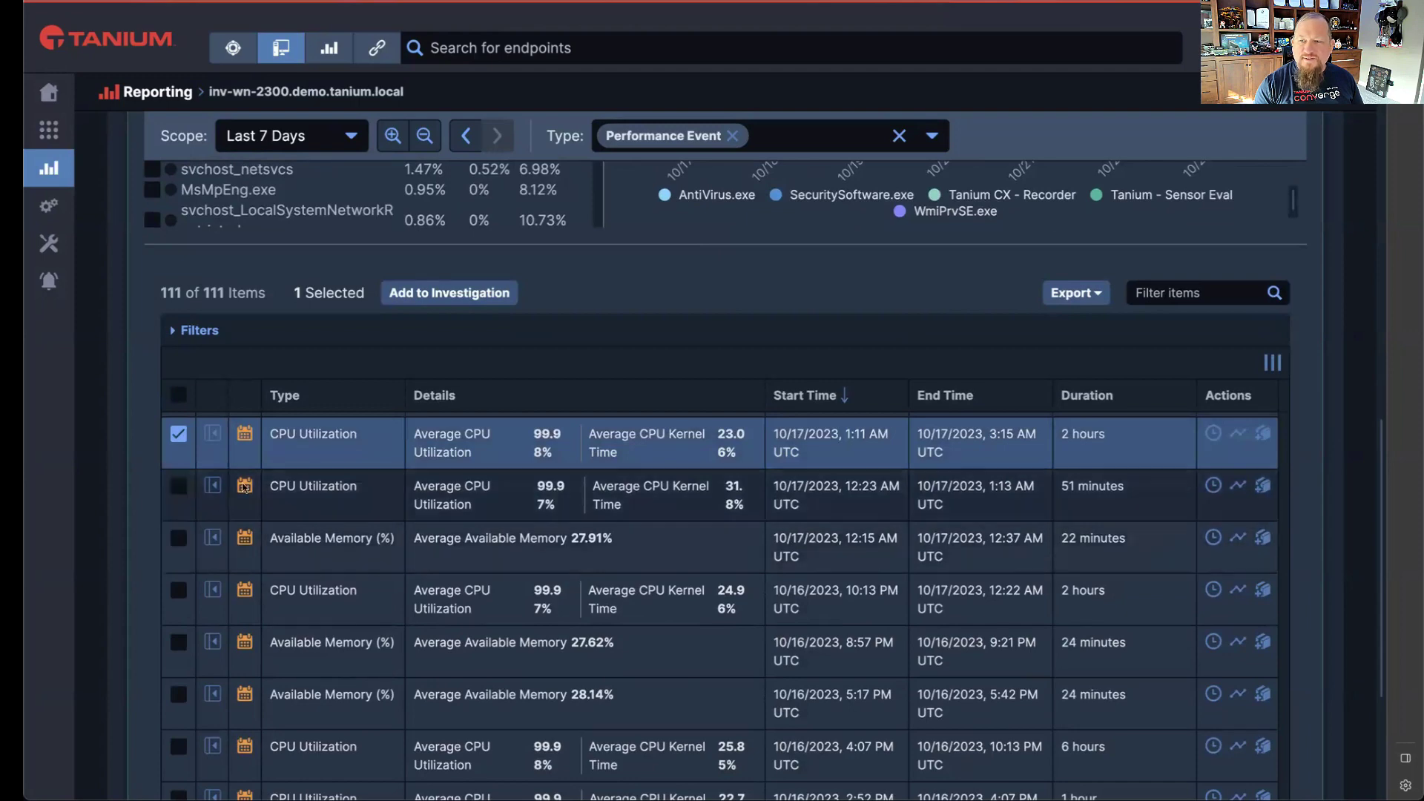
pyautogui.click(213, 434)
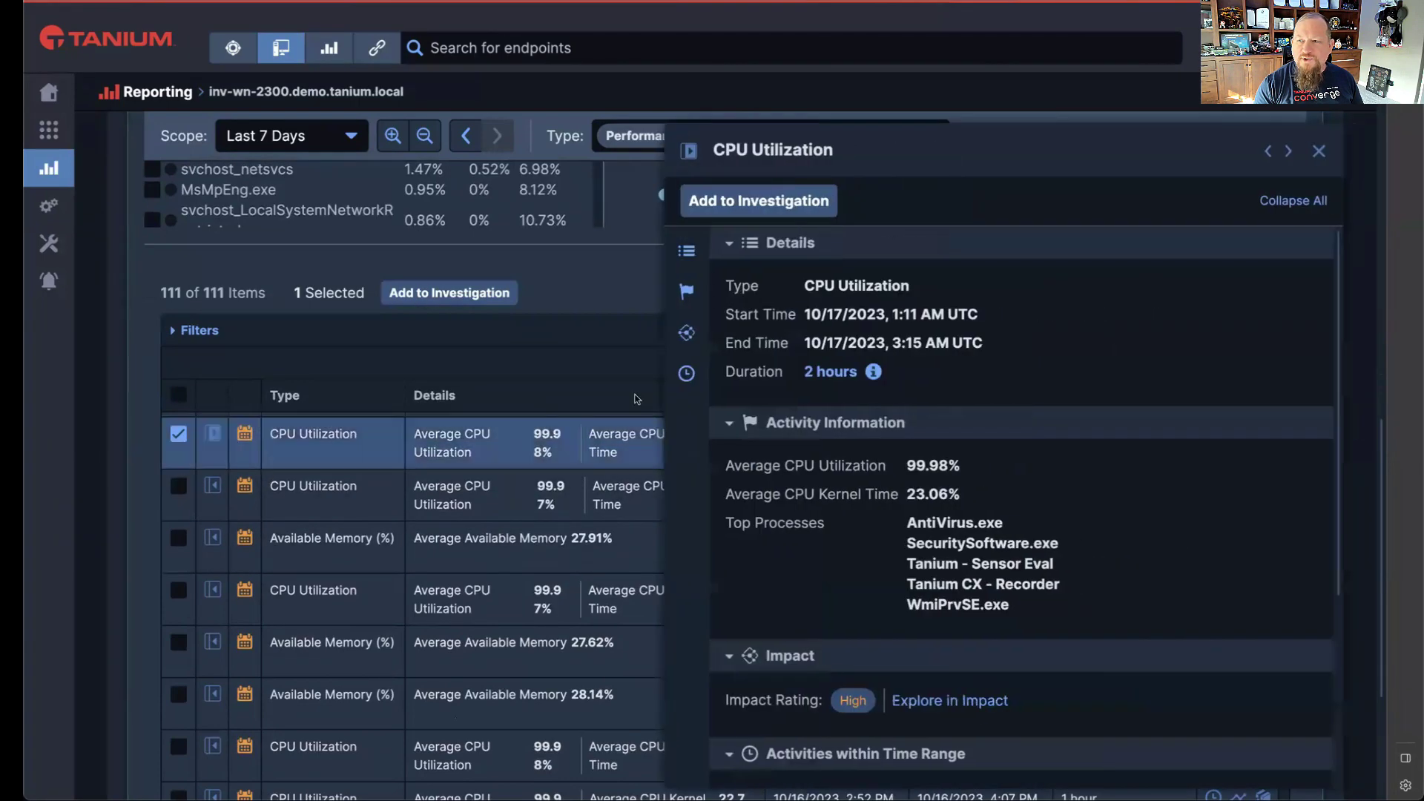
pyautogui.scroll(-1, 1078, 397)
pyautogui.scroll(1, 1078, 396)
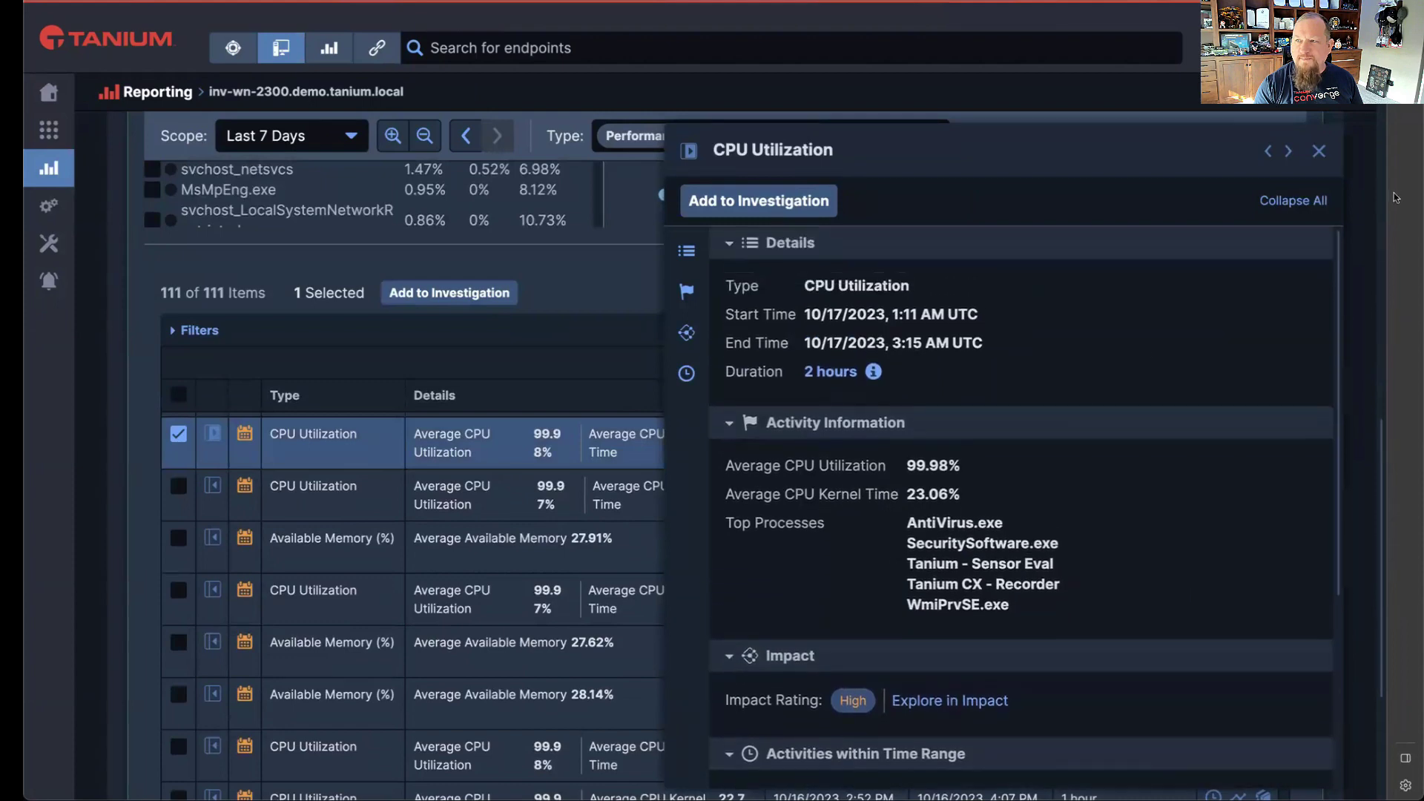
pyautogui.click(1319, 151)
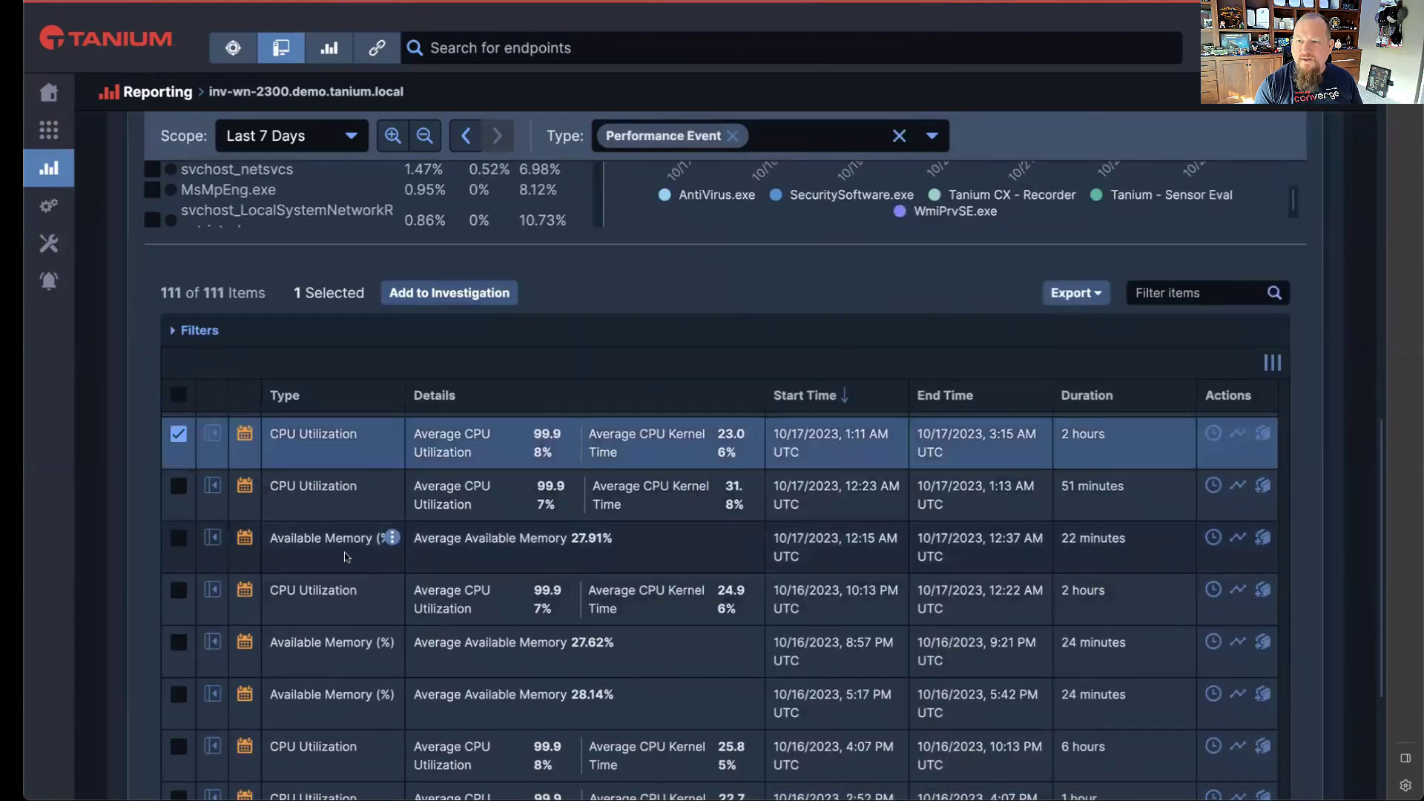
pyautogui.click(213, 538)
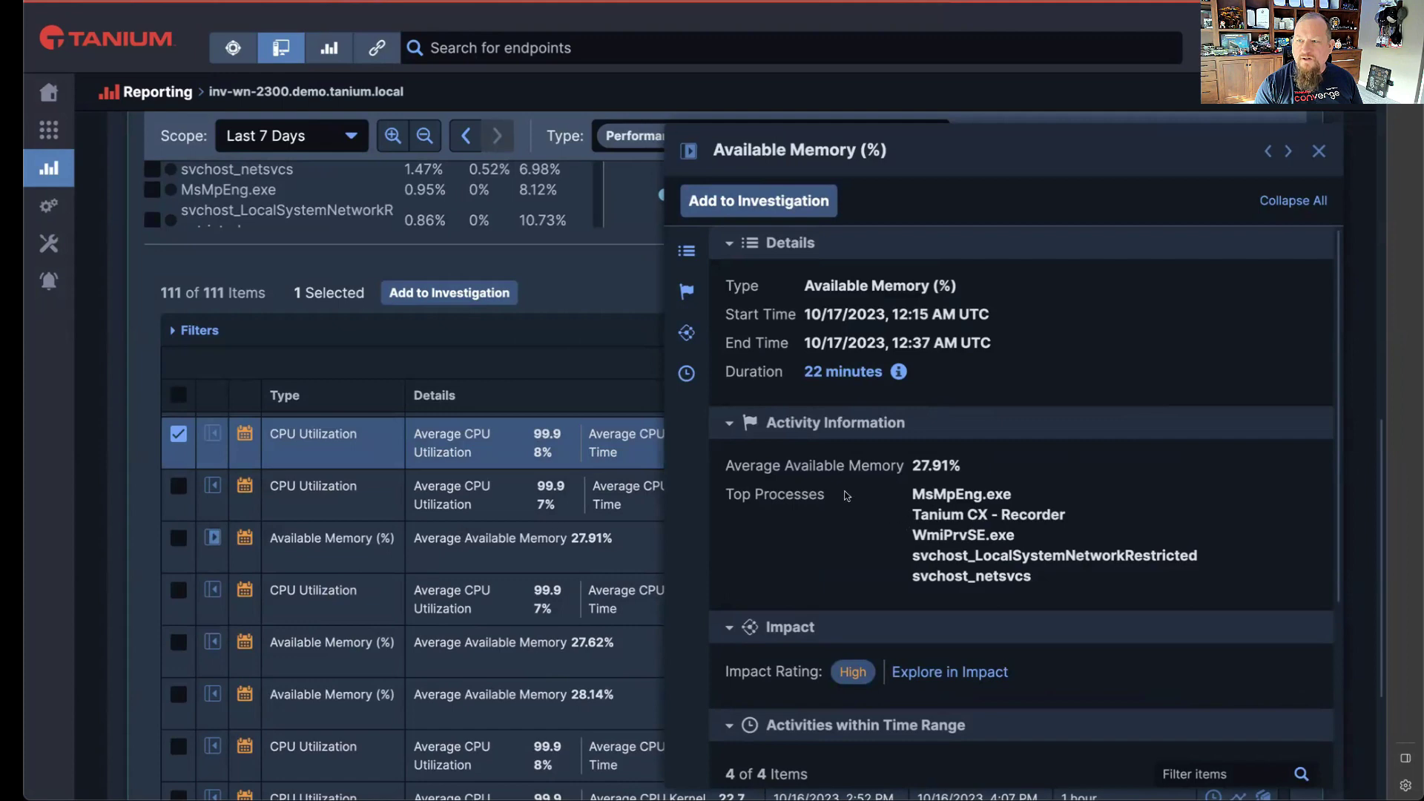
pyautogui.click(1319, 151)
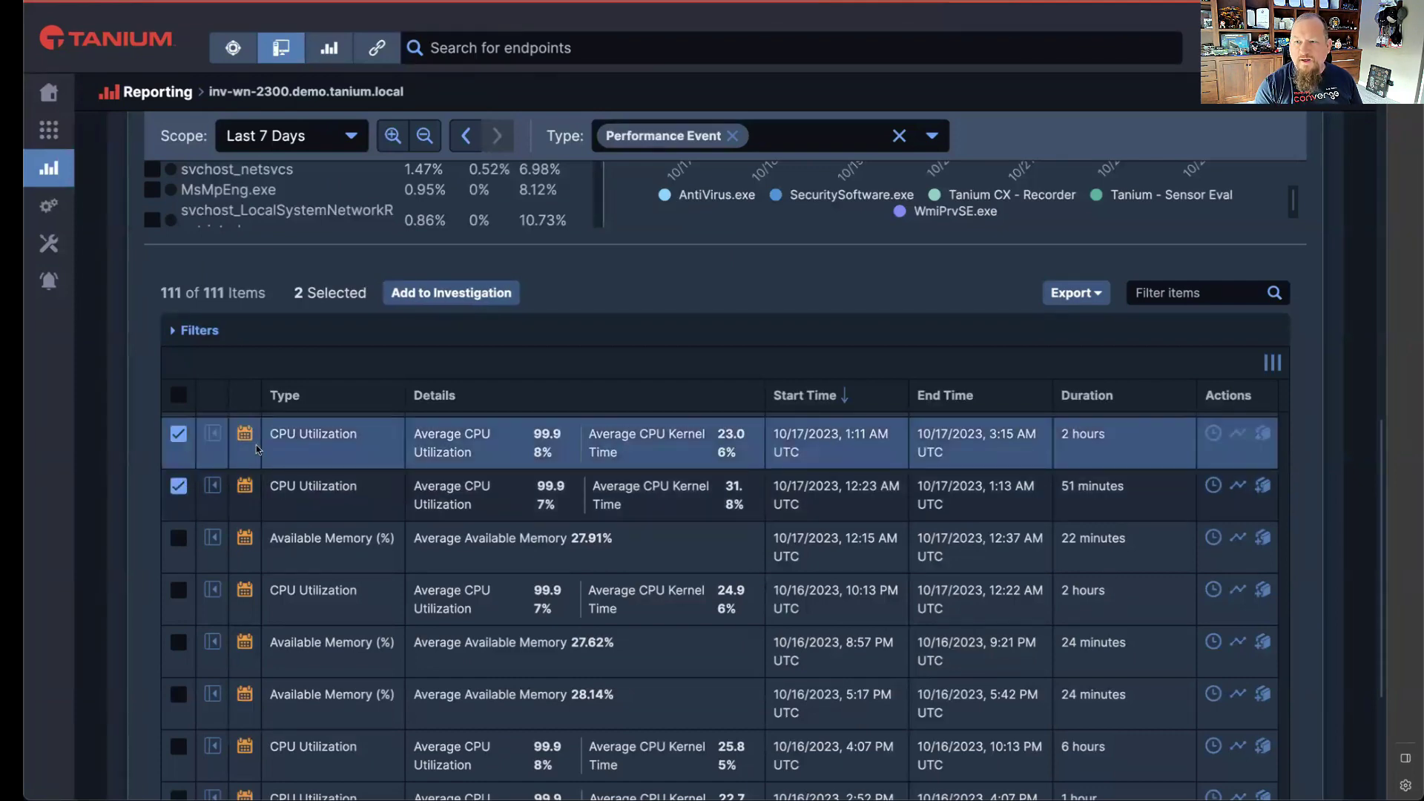
# Also check the 12:23 AM CPU event and choose New in Add to Investigation
pyautogui.click(180, 486)
pyautogui.click(460, 294)
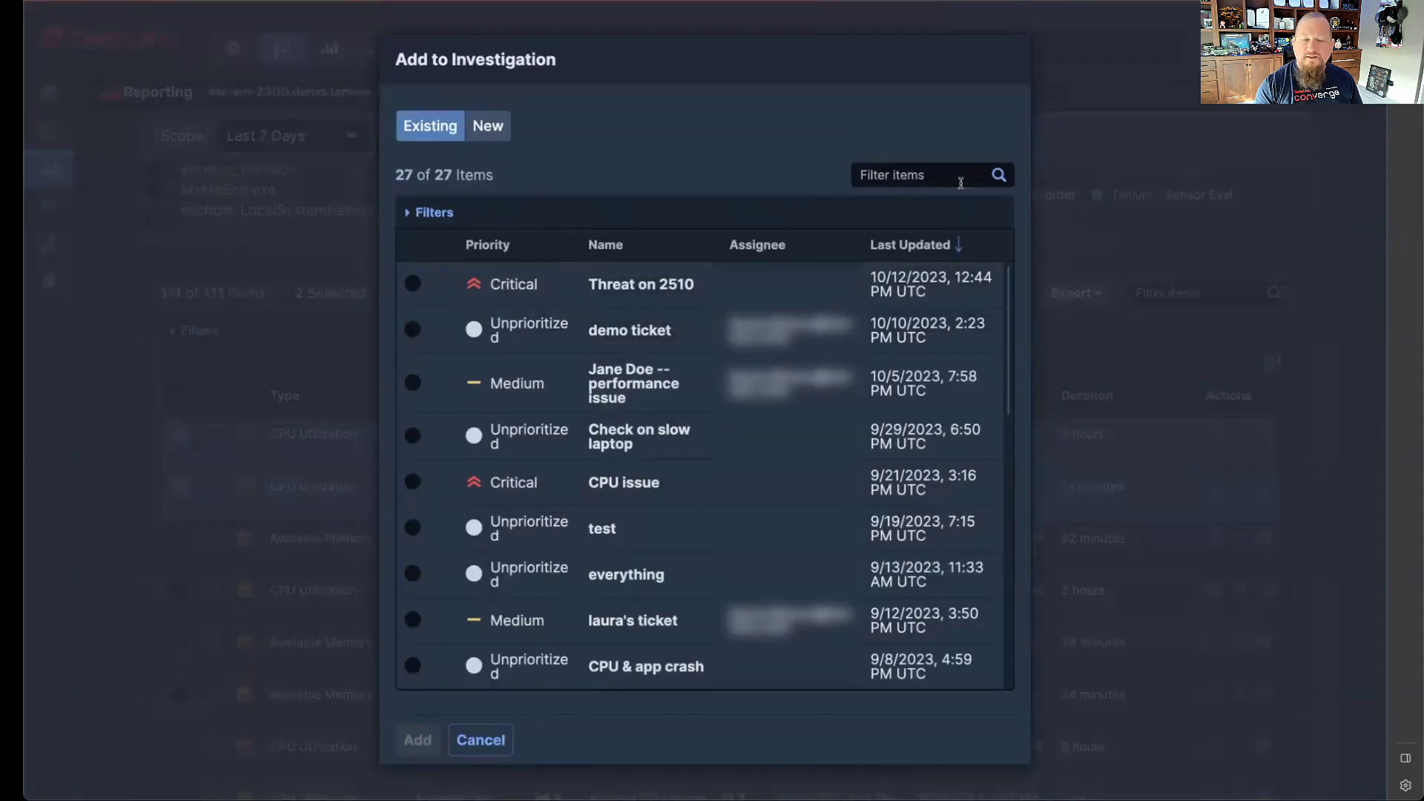
pyautogui.scroll(-1, 705, 326)
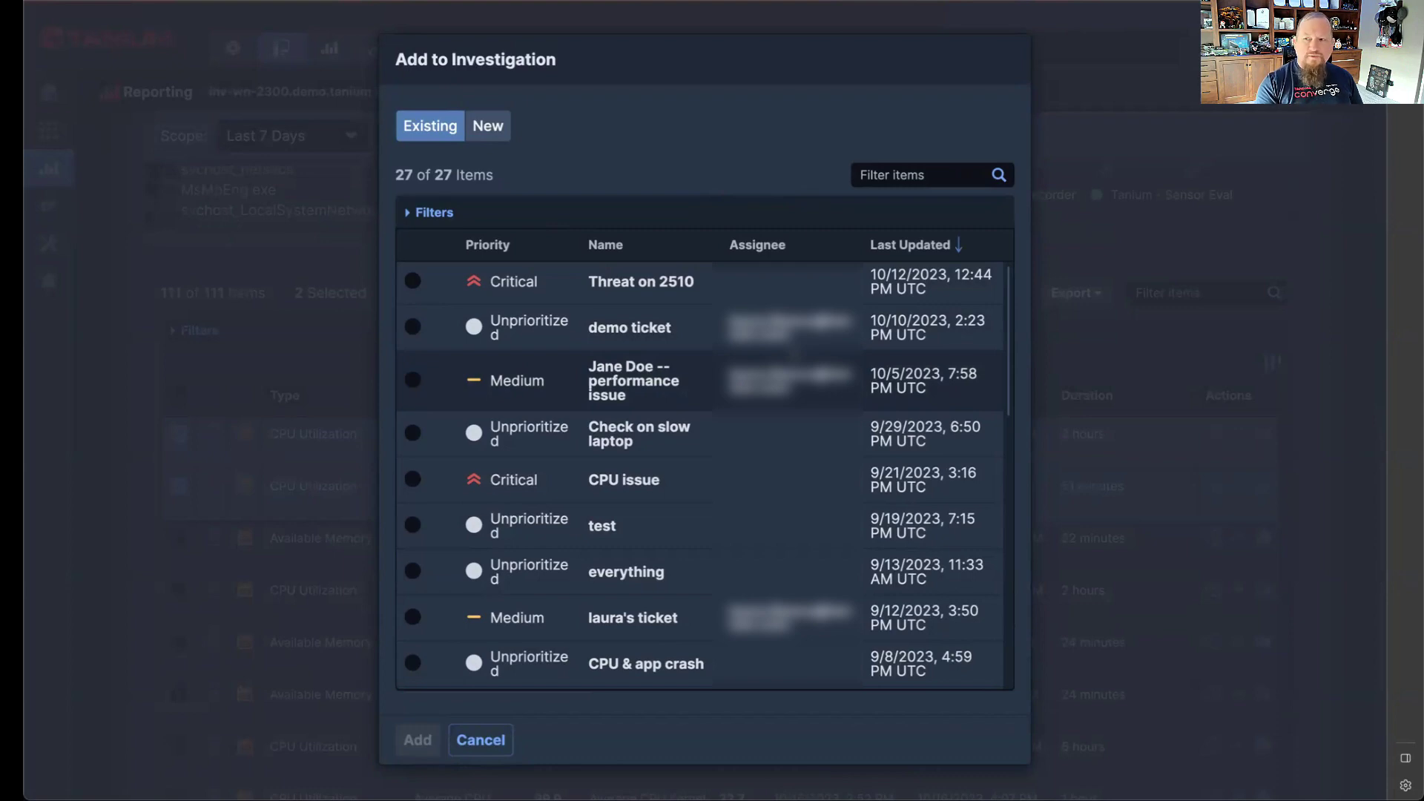
pyautogui.scroll(-1, 673, 309)
pyautogui.scroll(1, 632, 265)
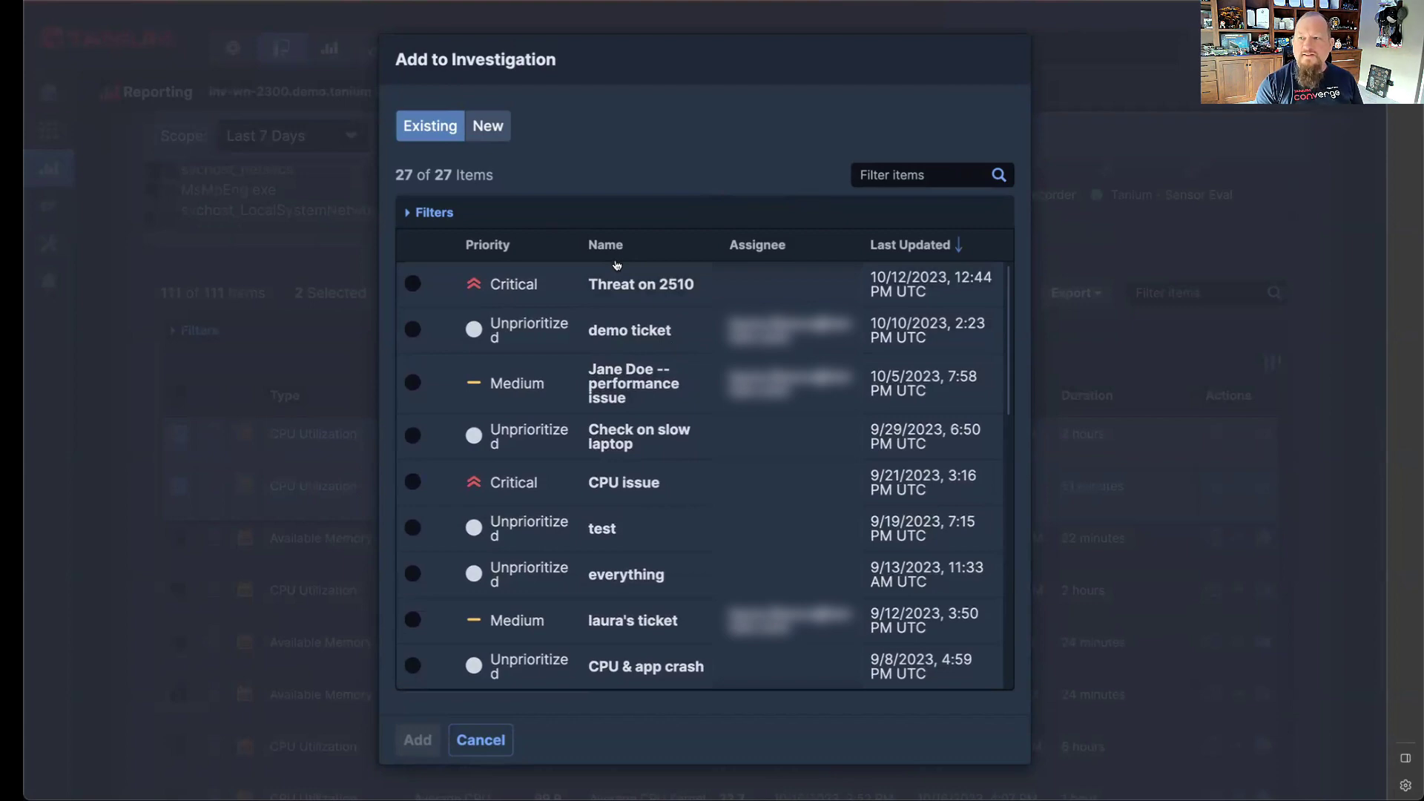
pyautogui.click(504, 138)
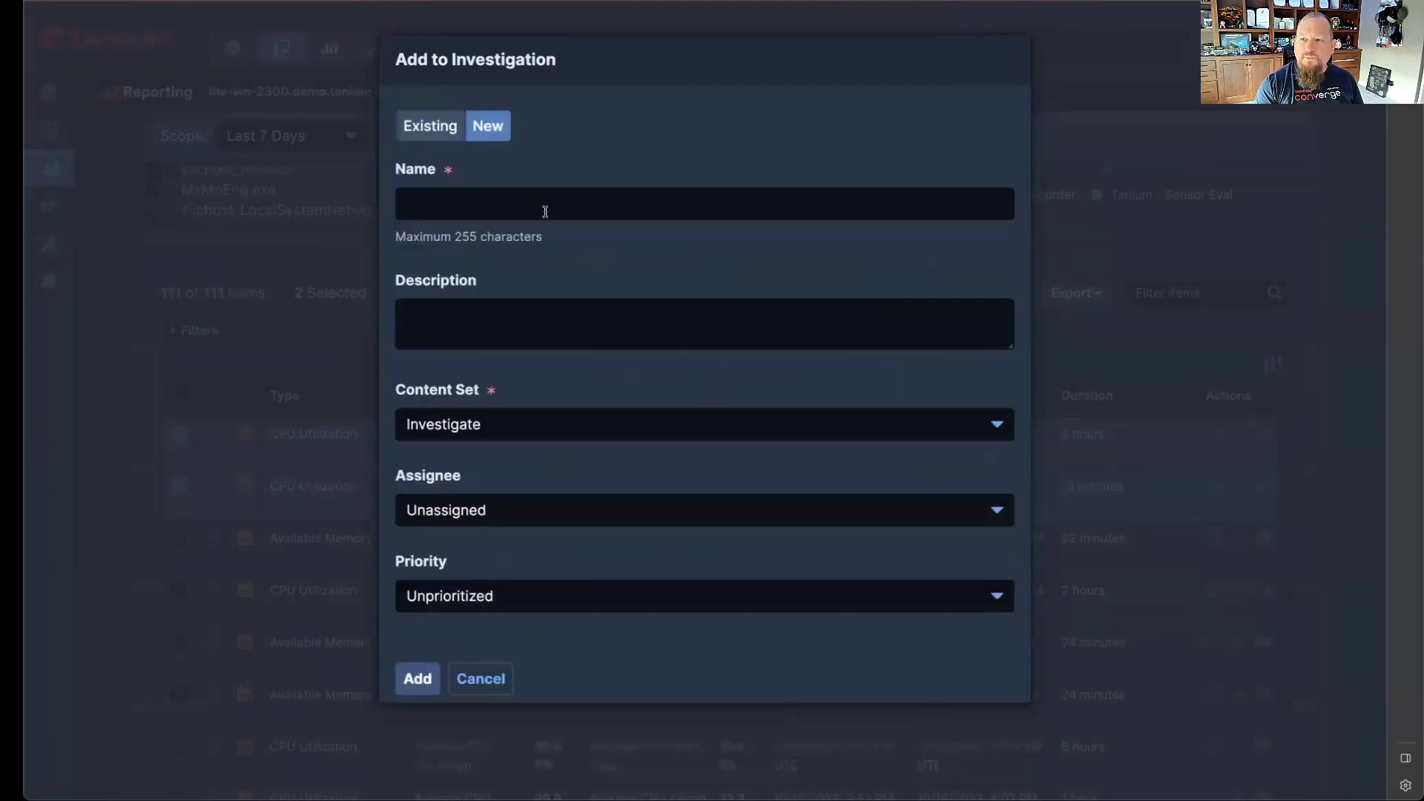
# Name the investigation after the user's laptop CPU complaint, described 'User complained of slow laptop'
pyautogui.click(523, 204)
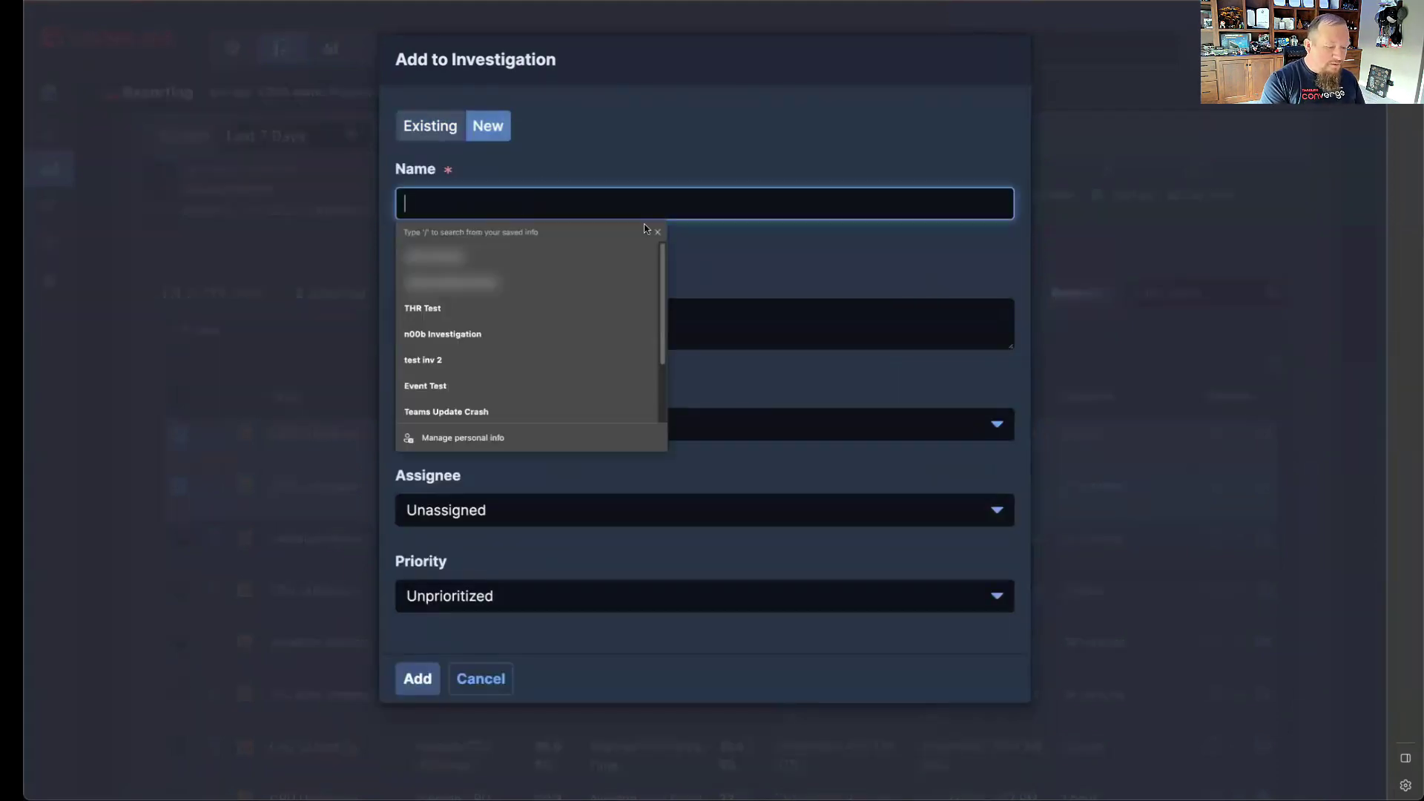
pyautogui.write('Jane ')
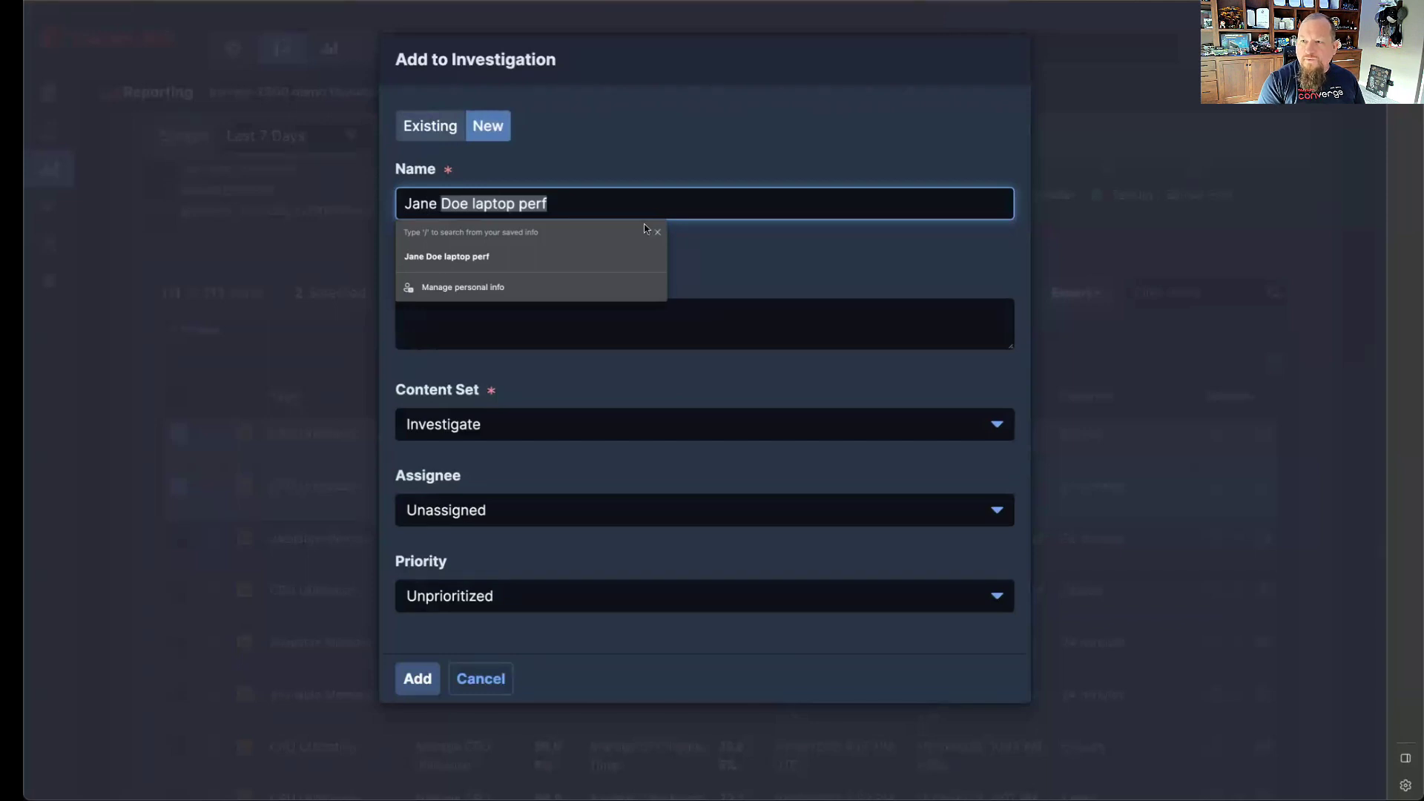
pyautogui.write('Doe laptop CPU complaint')
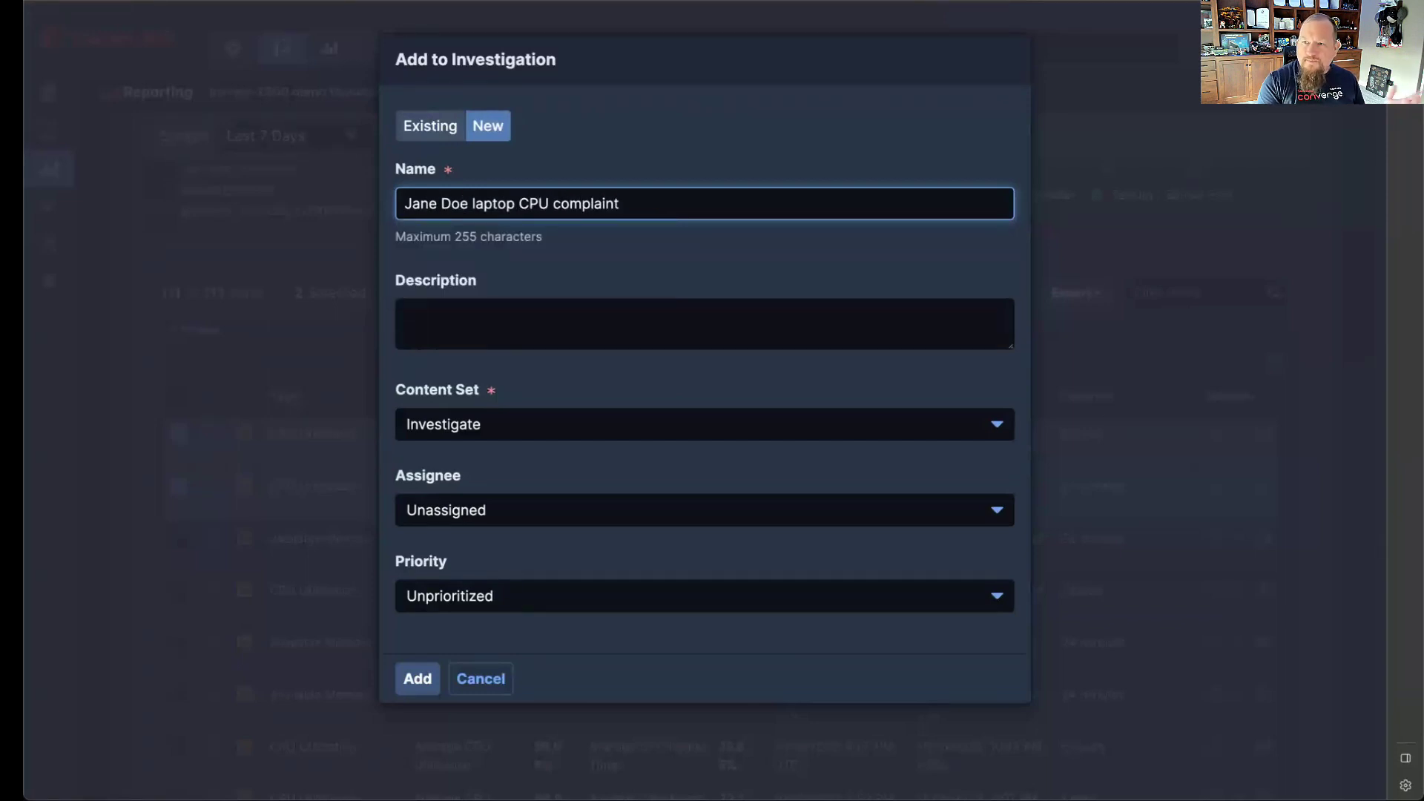
pyautogui.click(612, 314)
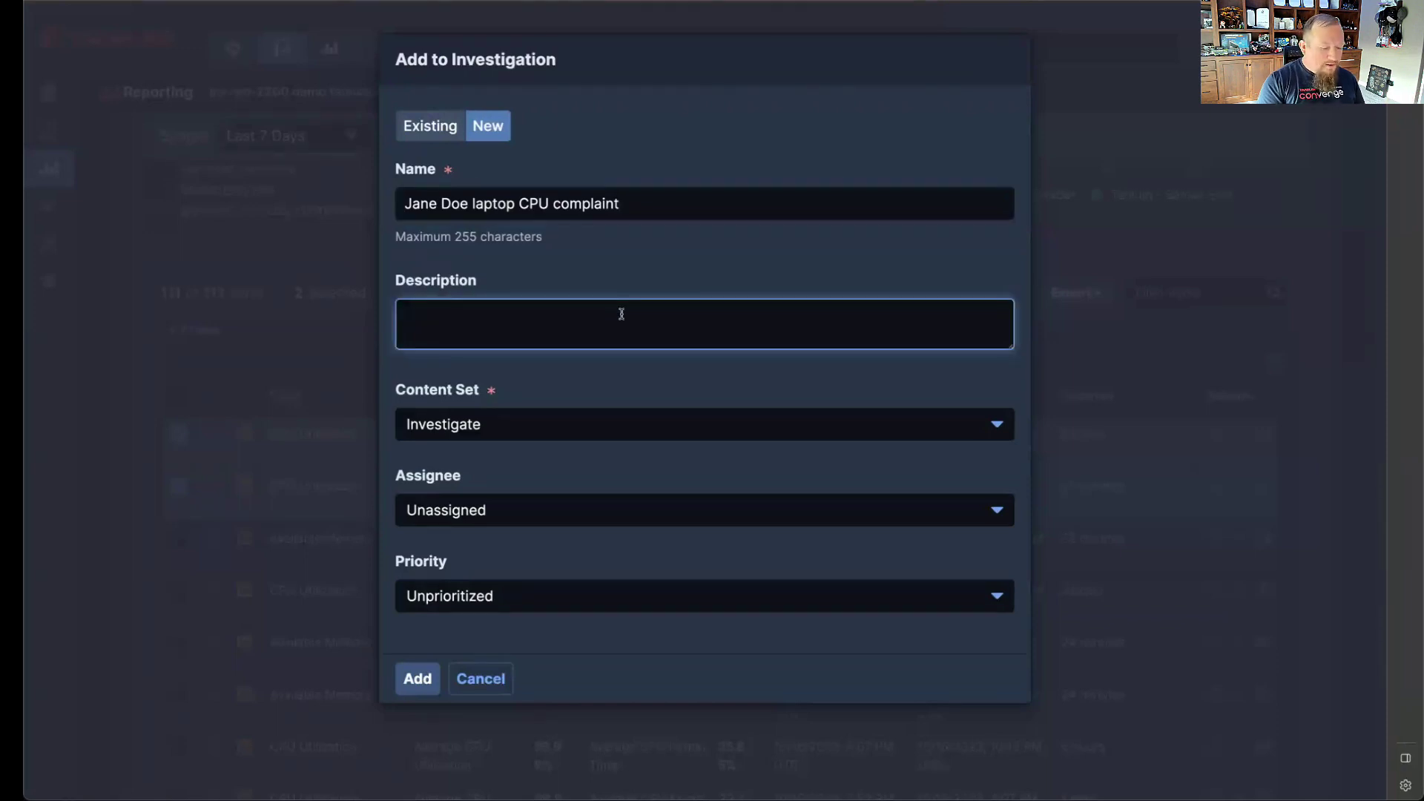
pyautogui.write('User com')
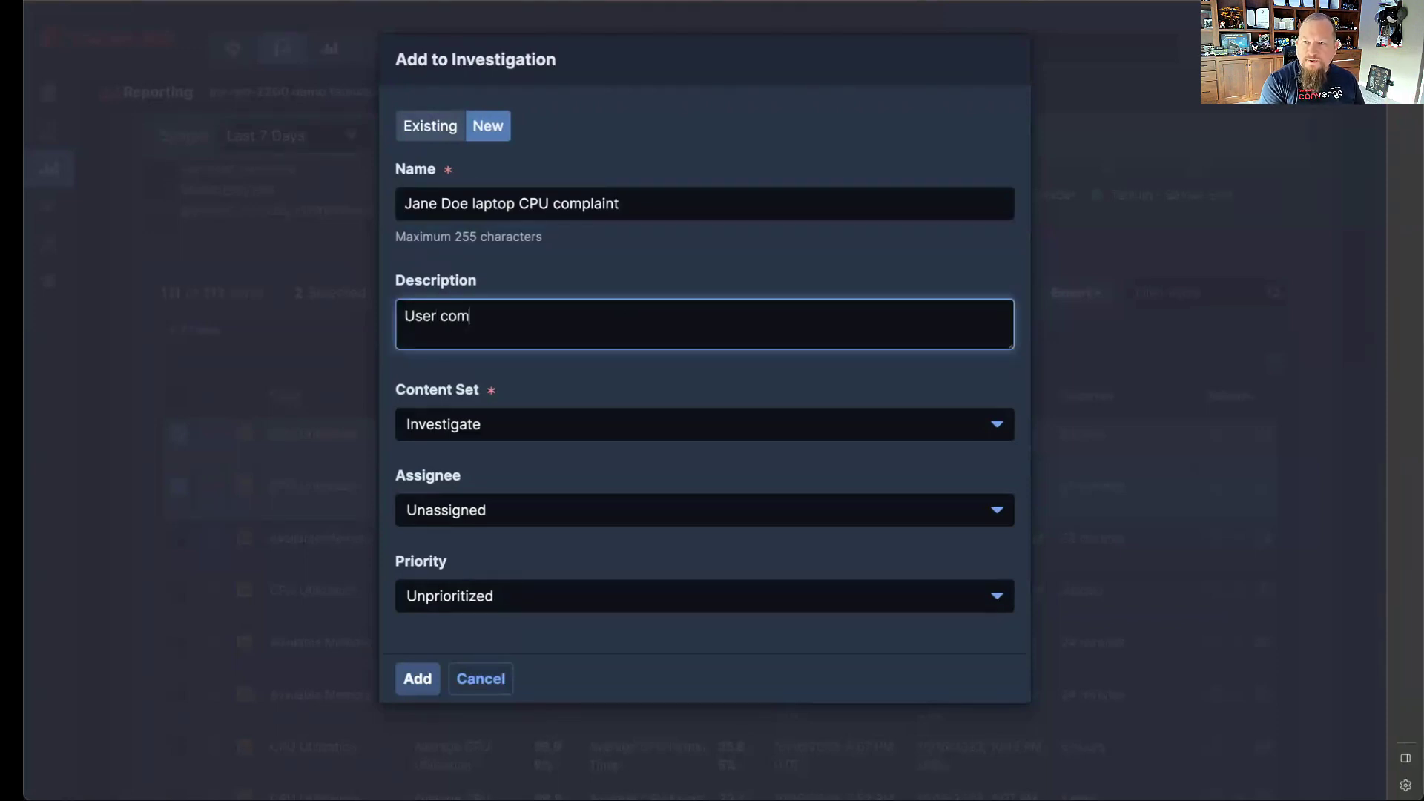
pyautogui.write('plained of slow laptop')
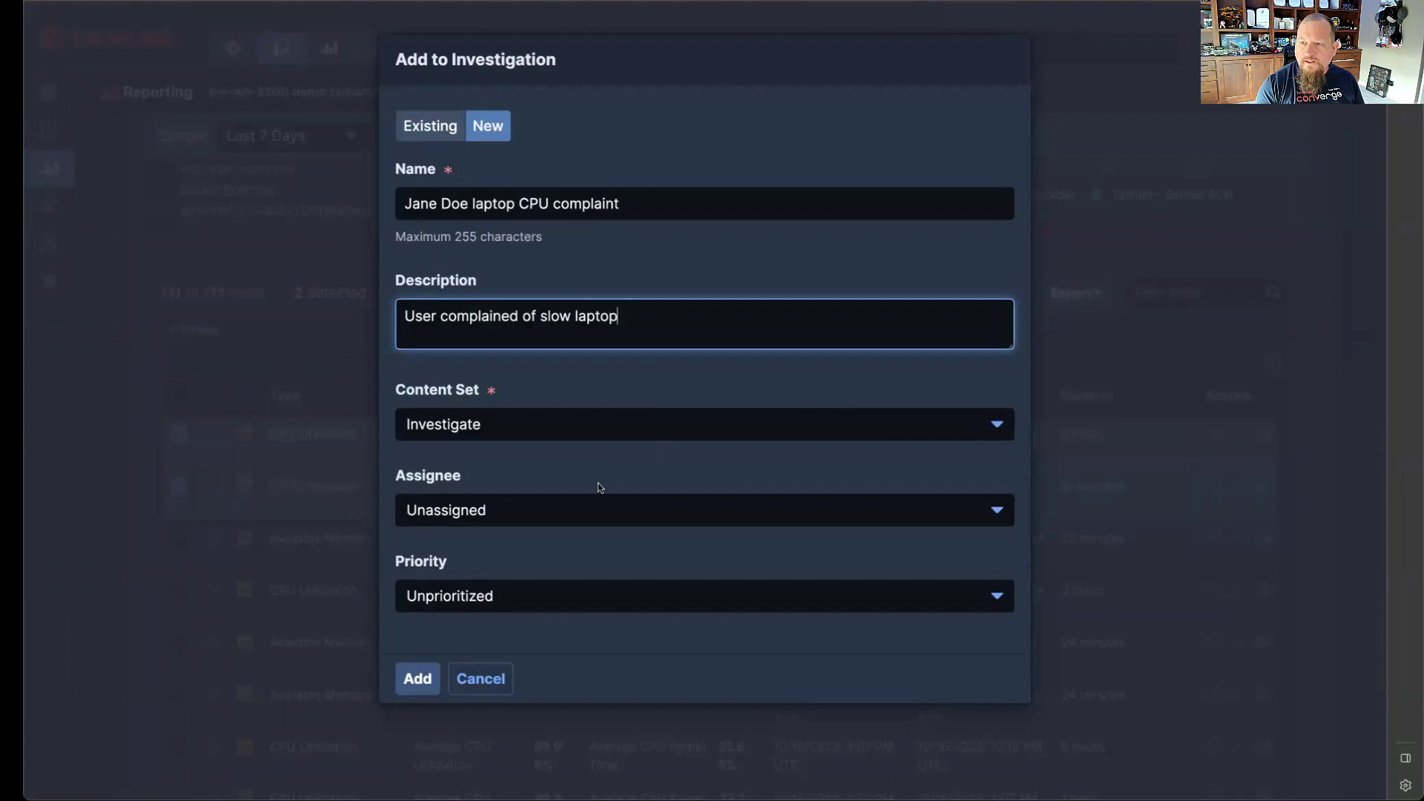
# Assign the investigation to the complaining user, set priority Low, and create it
pyautogui.click(583, 513)
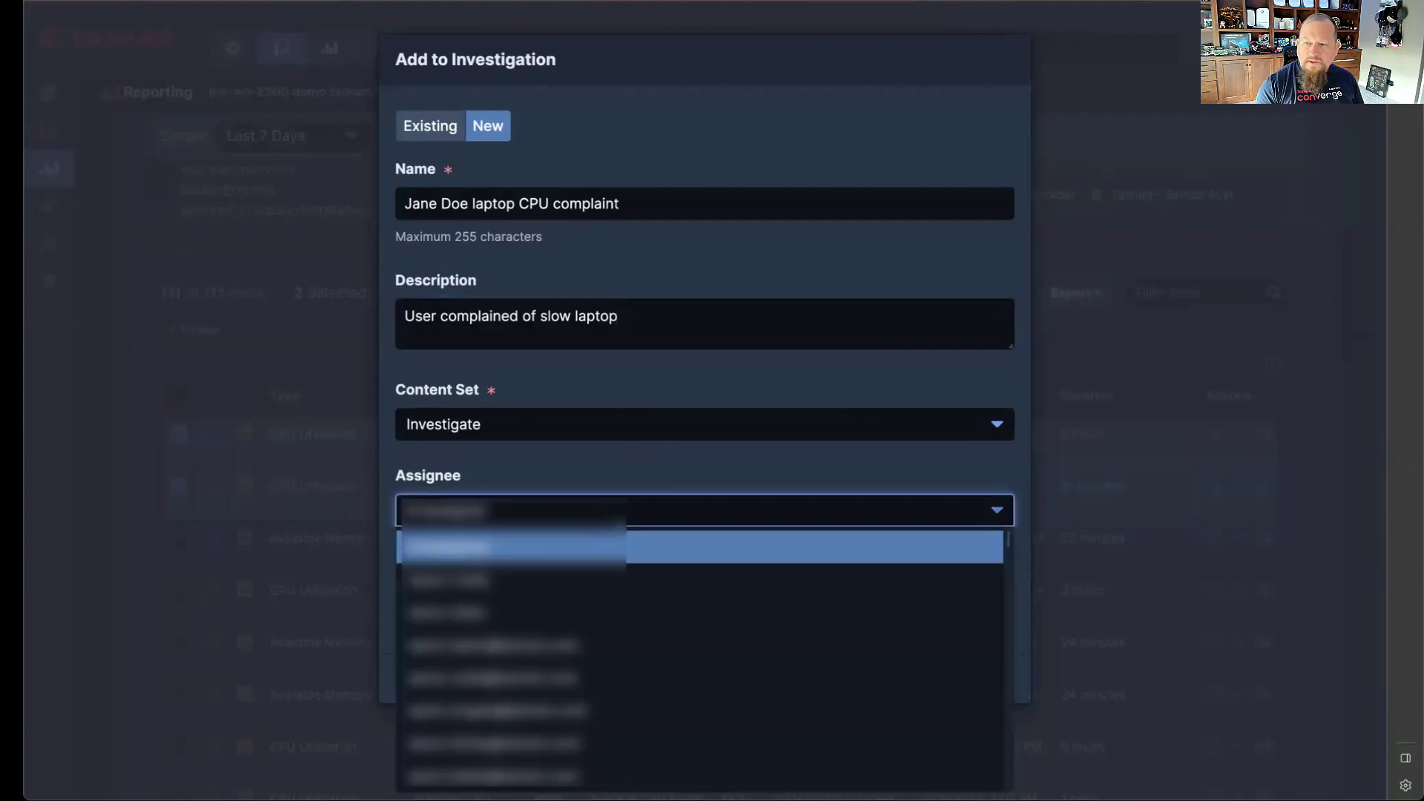
pyautogui.write('jan')
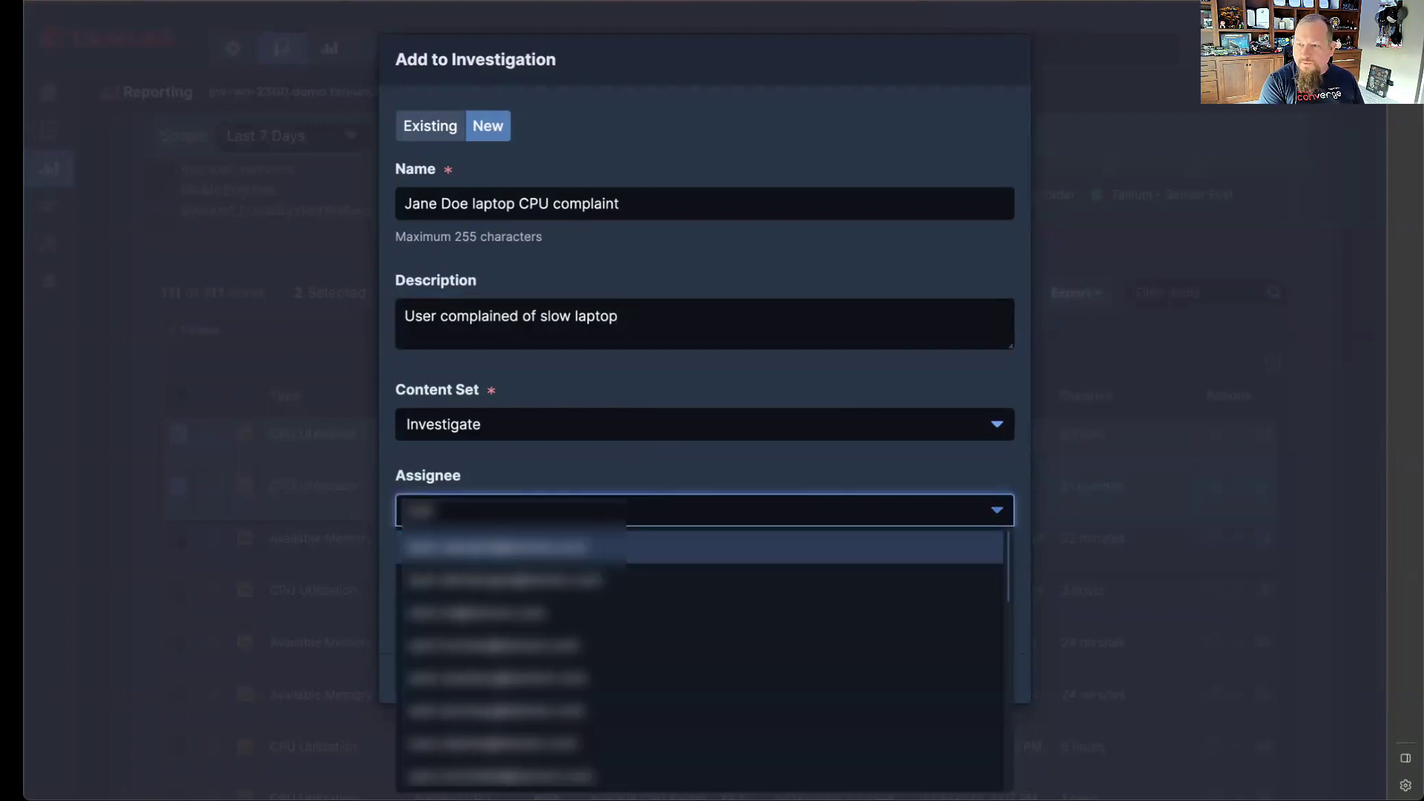
pyautogui.write('e do')
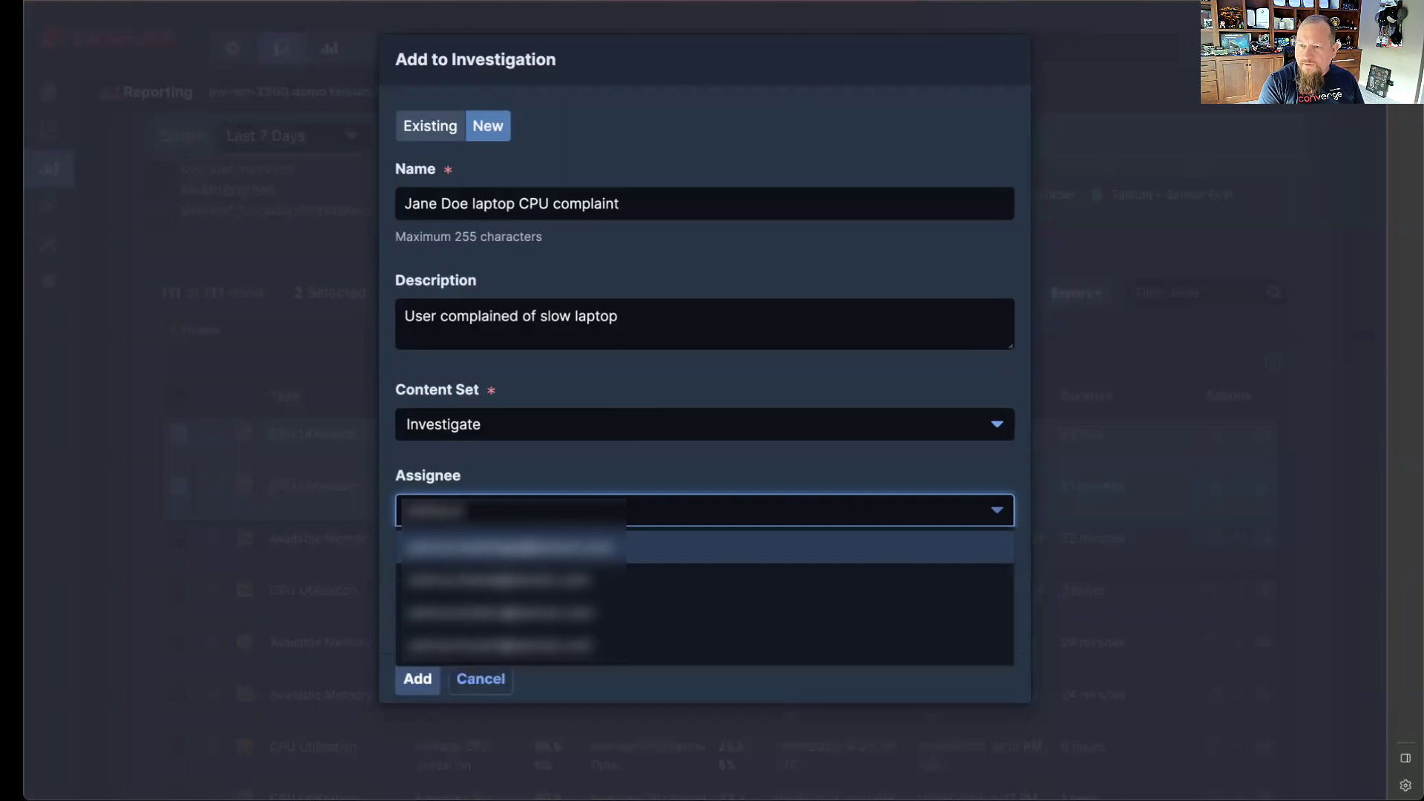
pyautogui.press('Down')
pyautogui.press('Down')
pyautogui.press('Down')
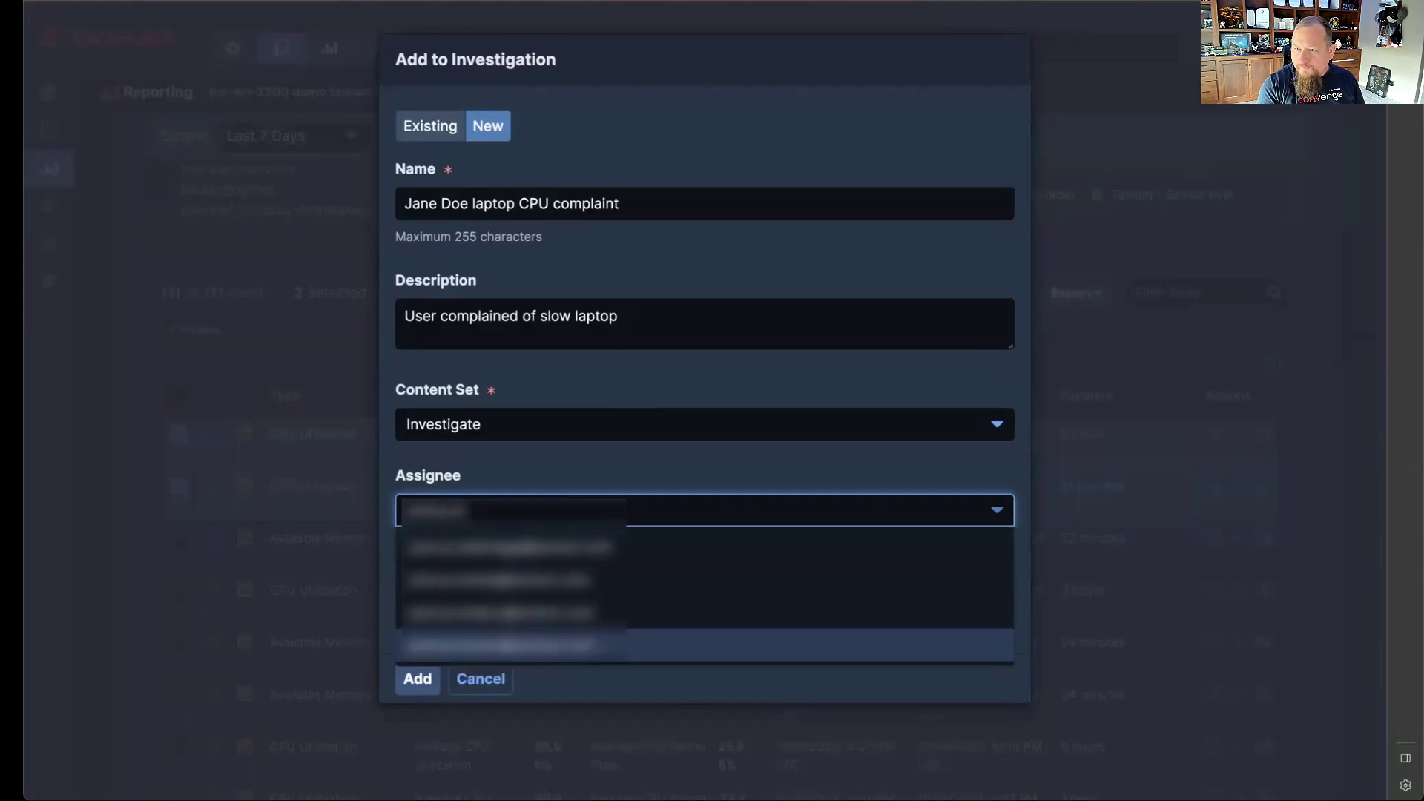
pyautogui.press('Return')
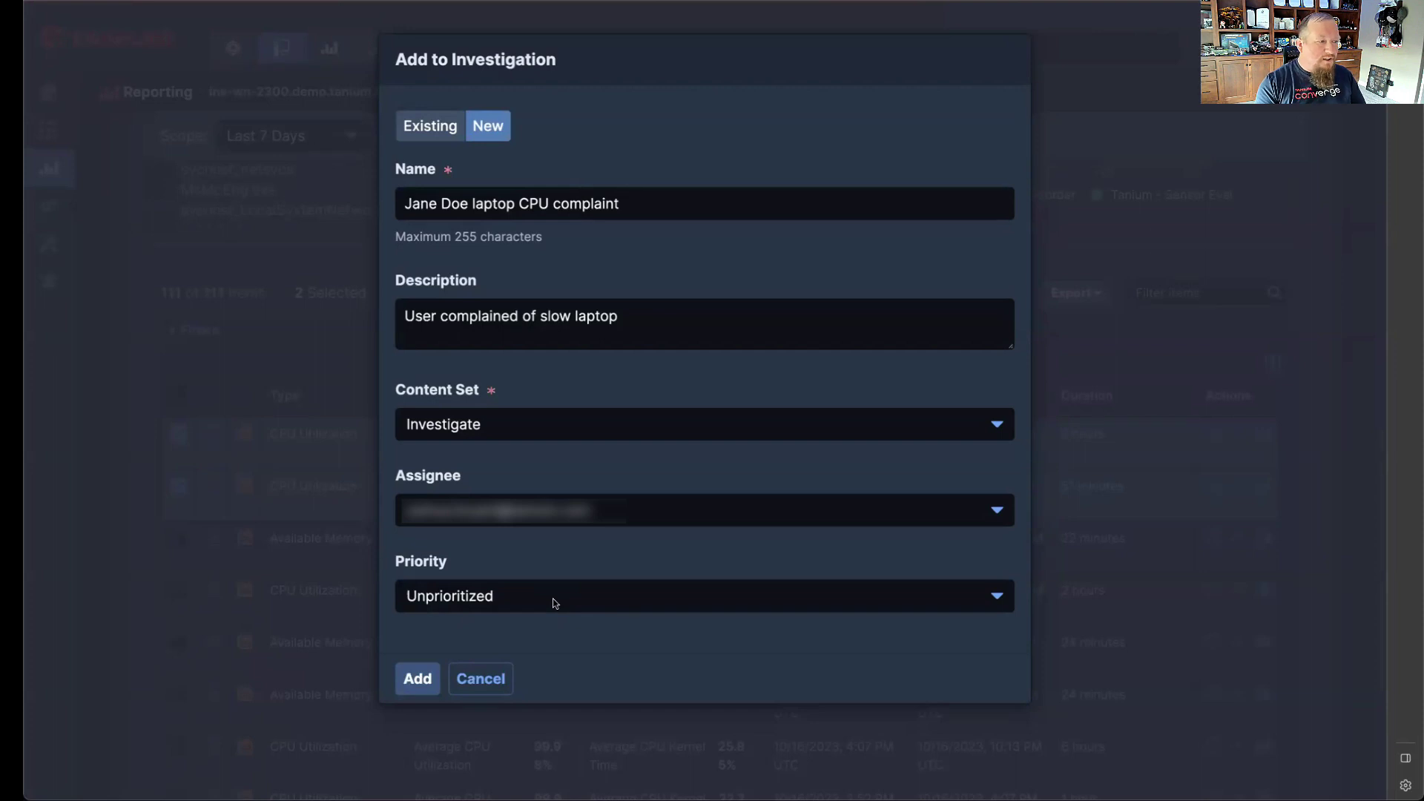
pyautogui.click(556, 602)
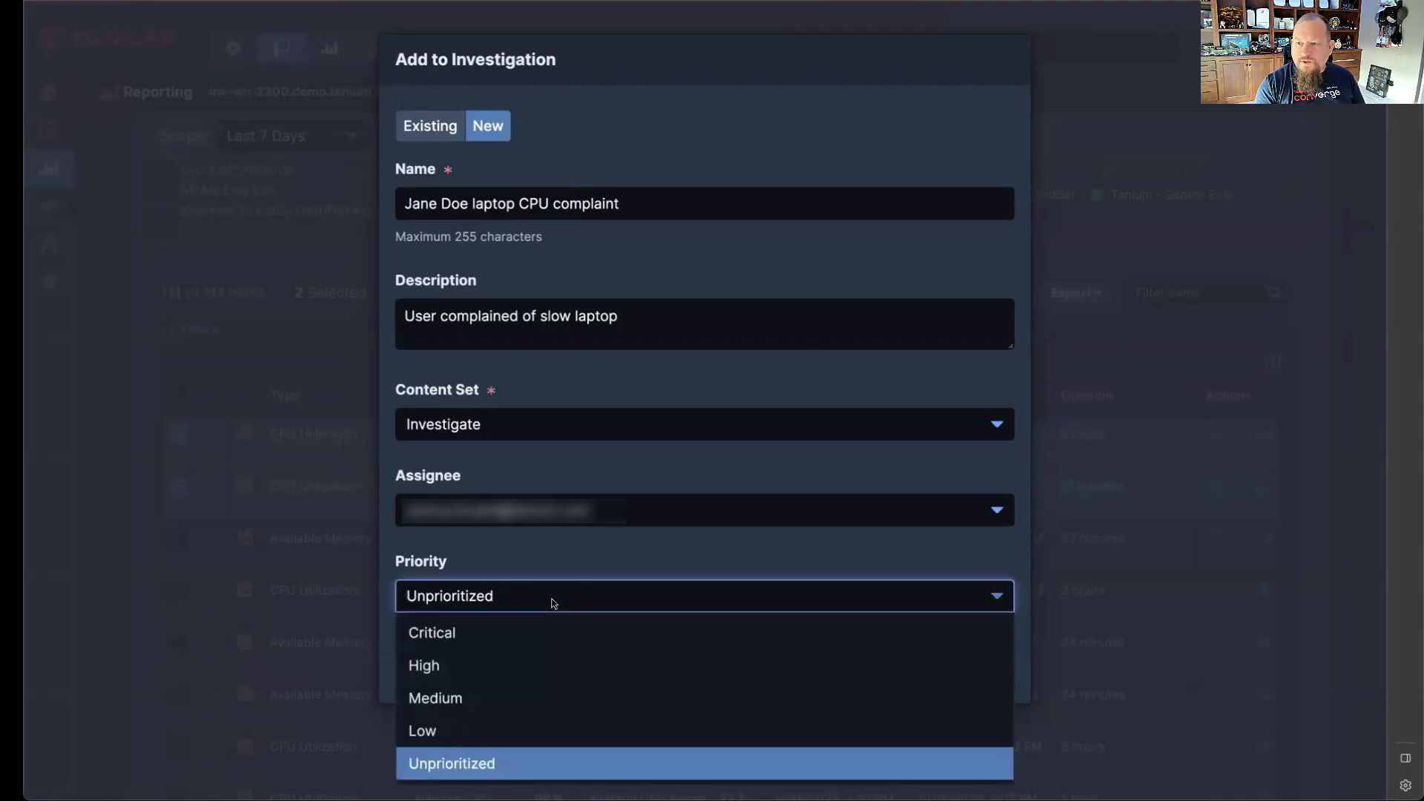
pyautogui.click(497, 728)
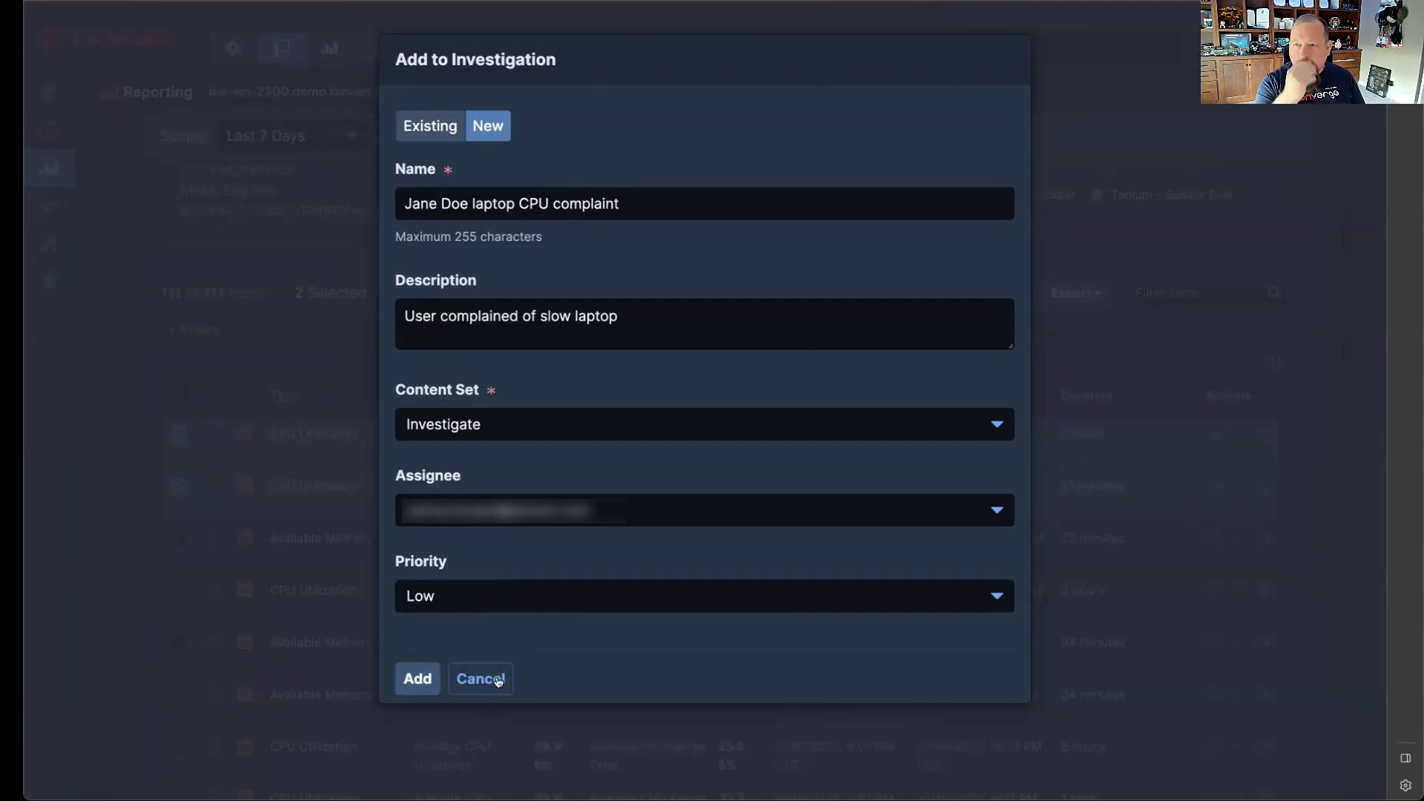
pyautogui.click(428, 680)
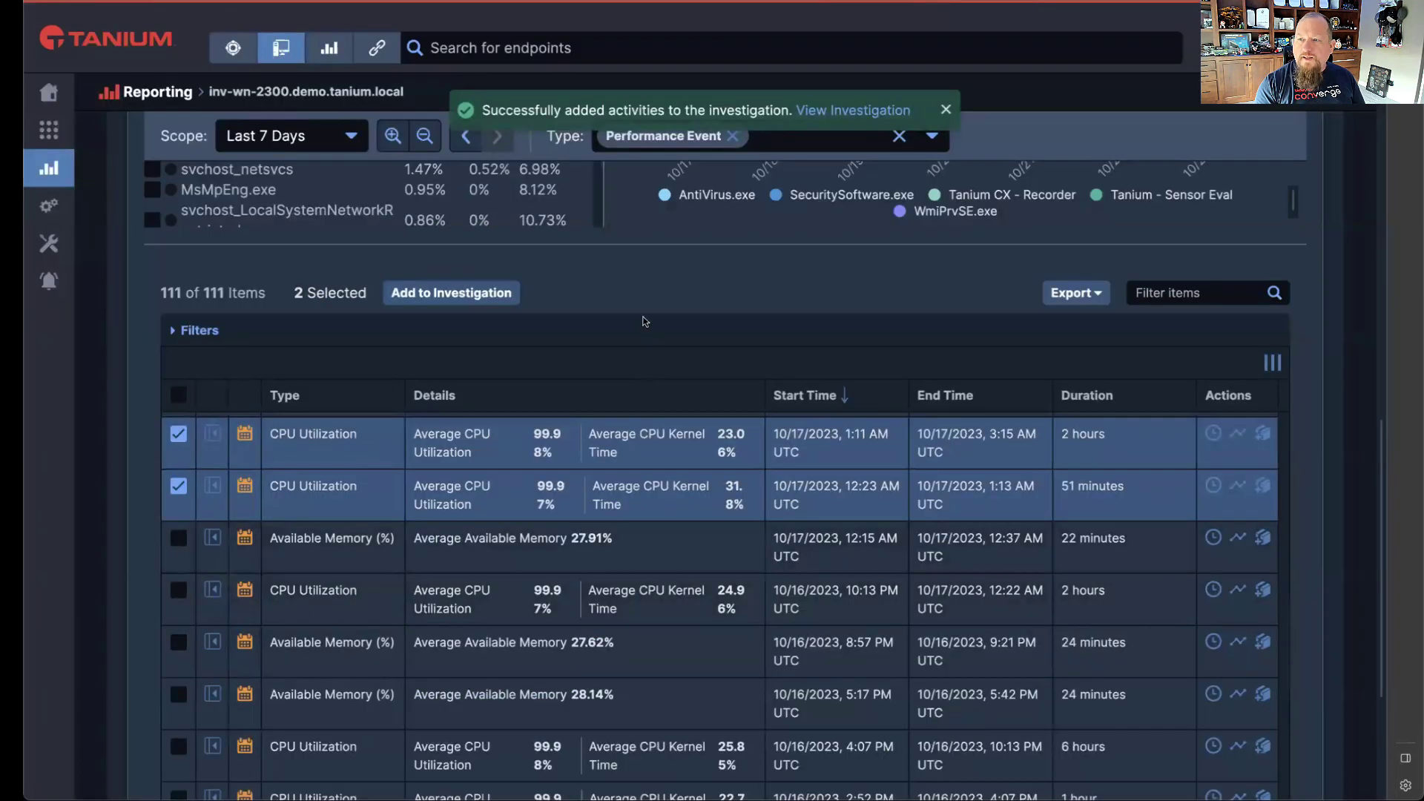
# Open the new investigation from the success toast and view its timeline and both inv-wn-2300 CPU Utilization activities
pyautogui.click(849, 113)
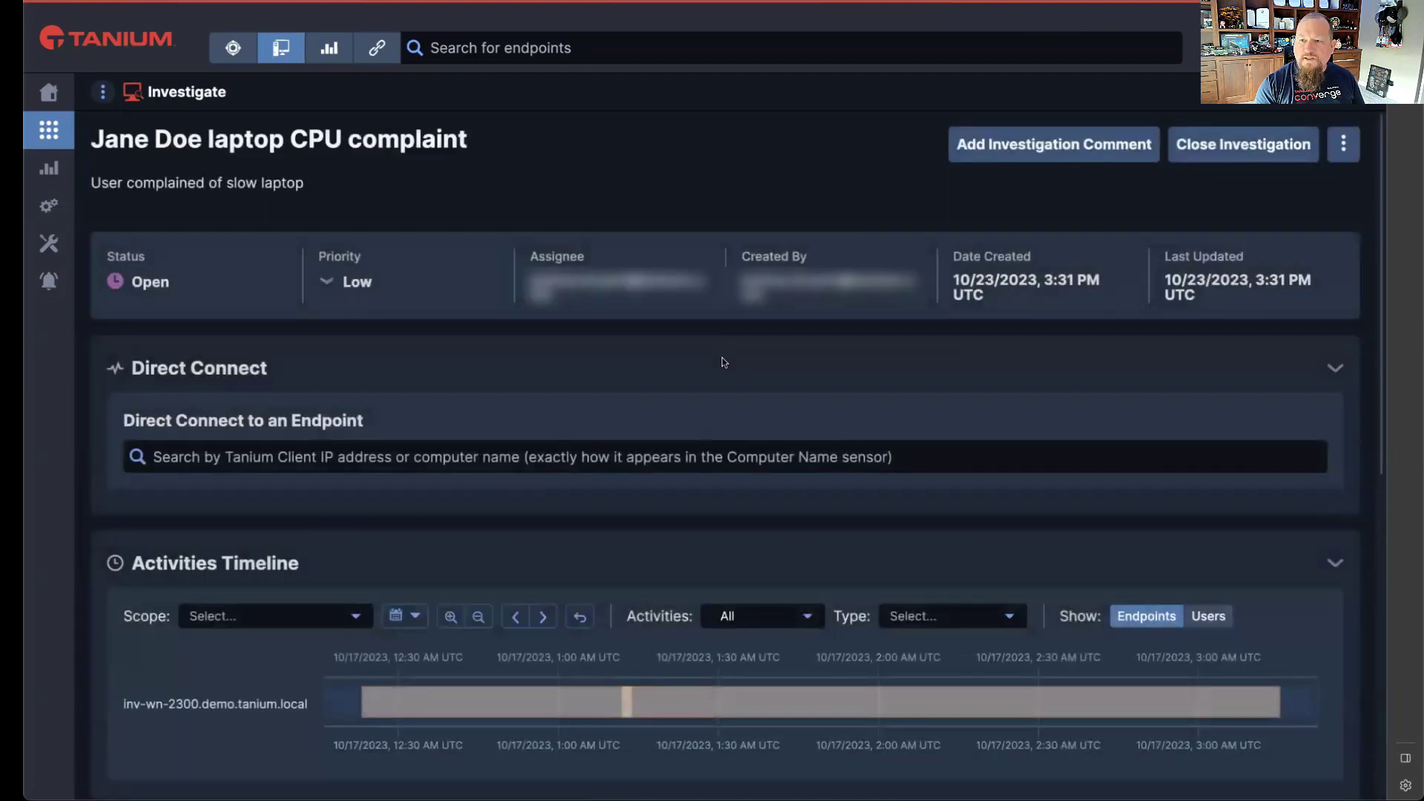
pyautogui.scroll(-5, 722, 360)
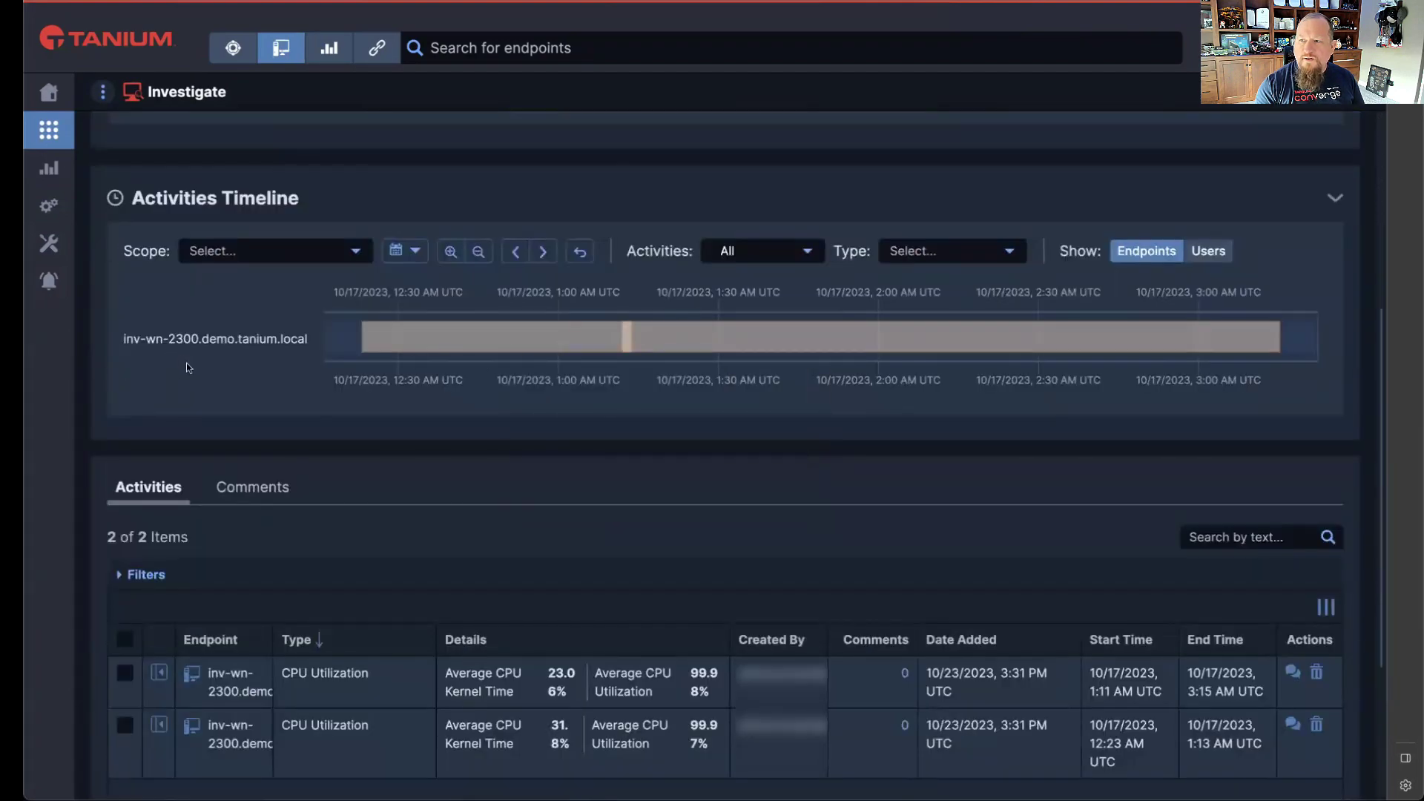
pyautogui.moveTo(373, 355)
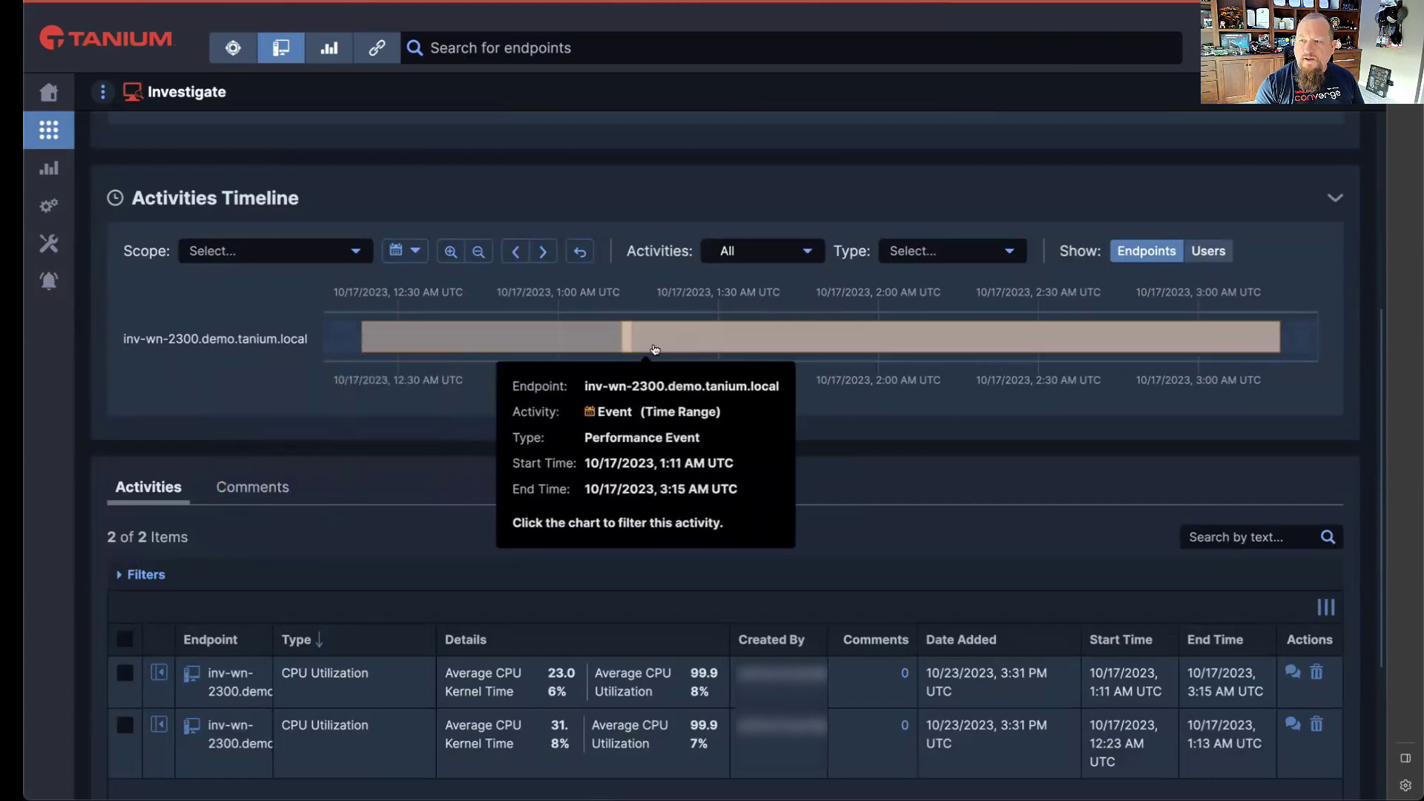
pyautogui.scroll(-3, 305, 696)
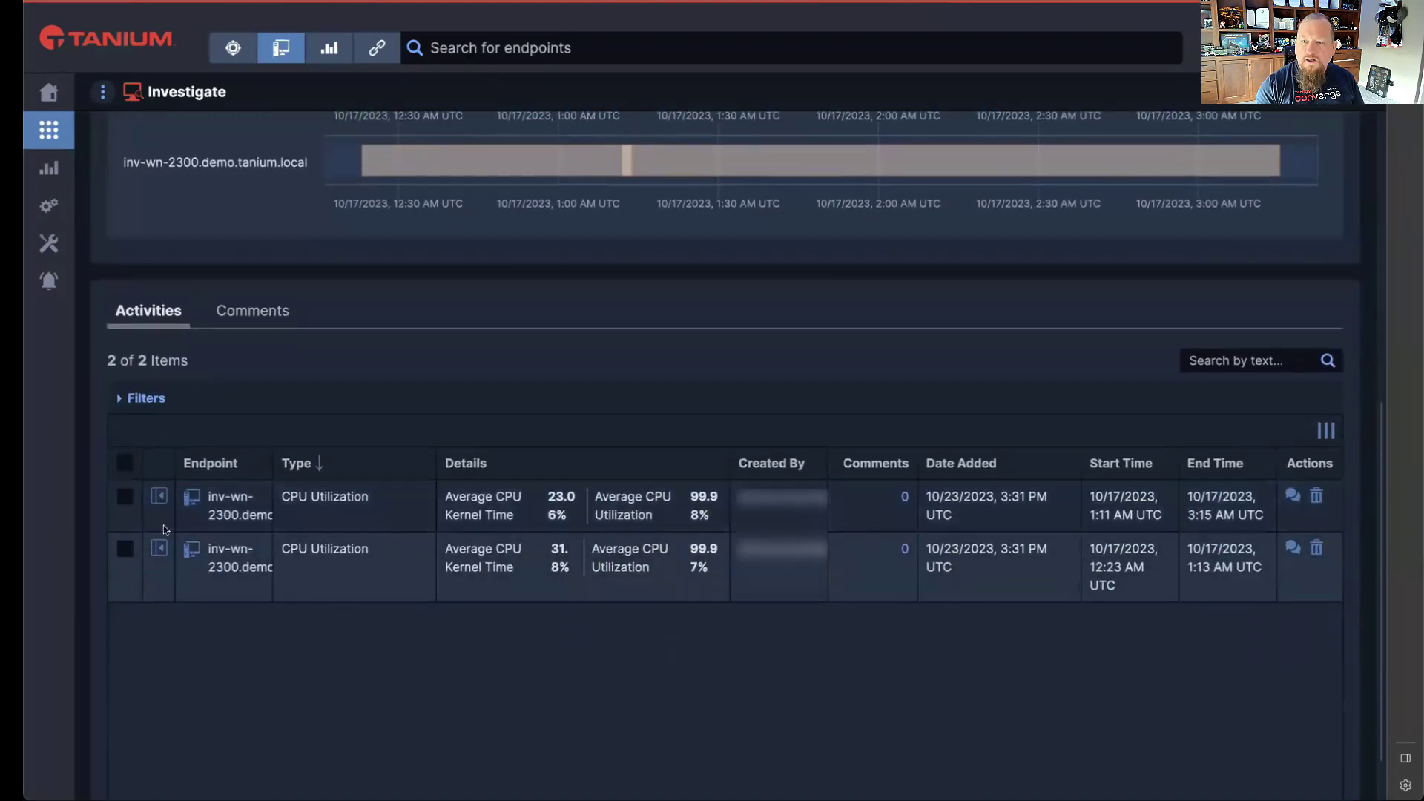
# Review the first CPU activity's advanced details, then start an investigation-level comment
pyautogui.click(159, 495)
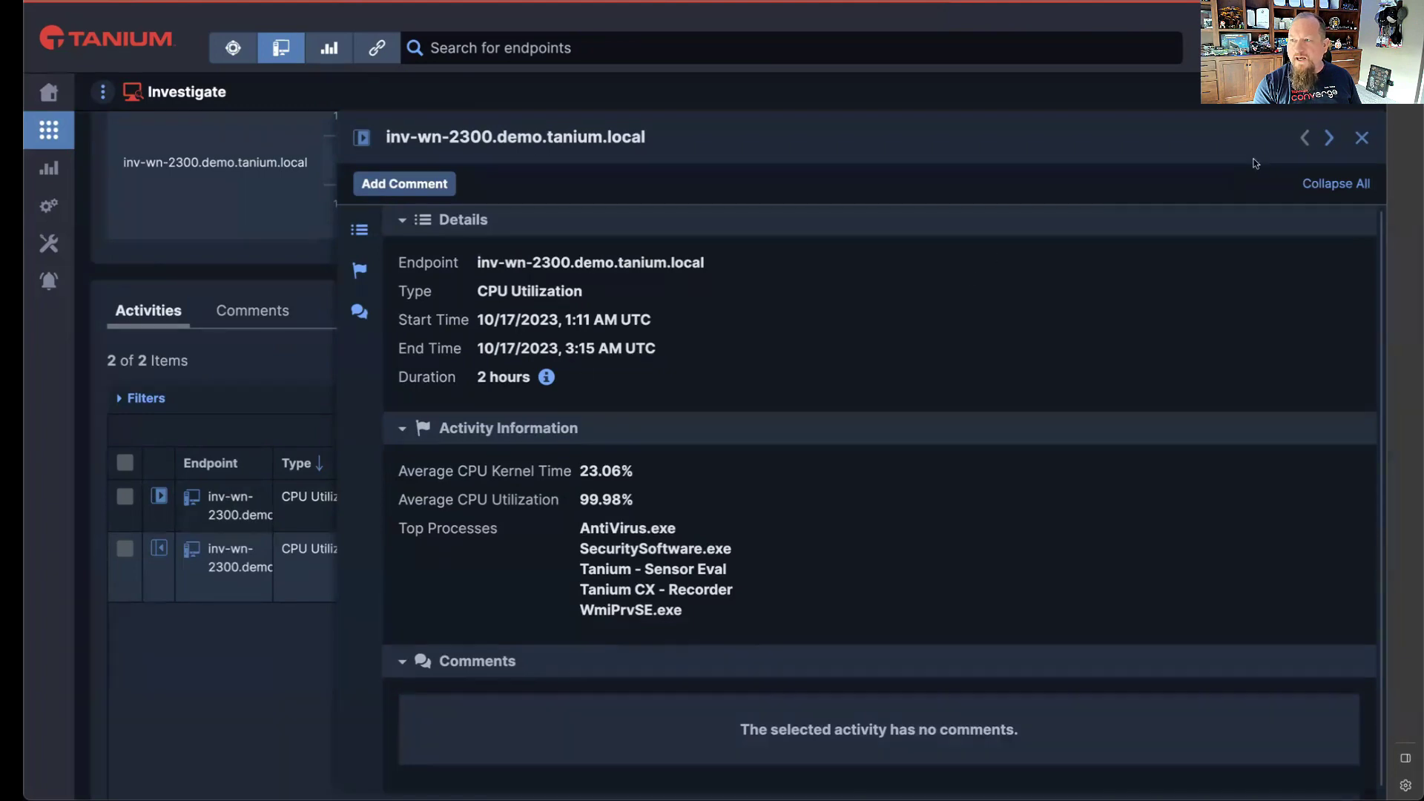
pyautogui.click(1362, 138)
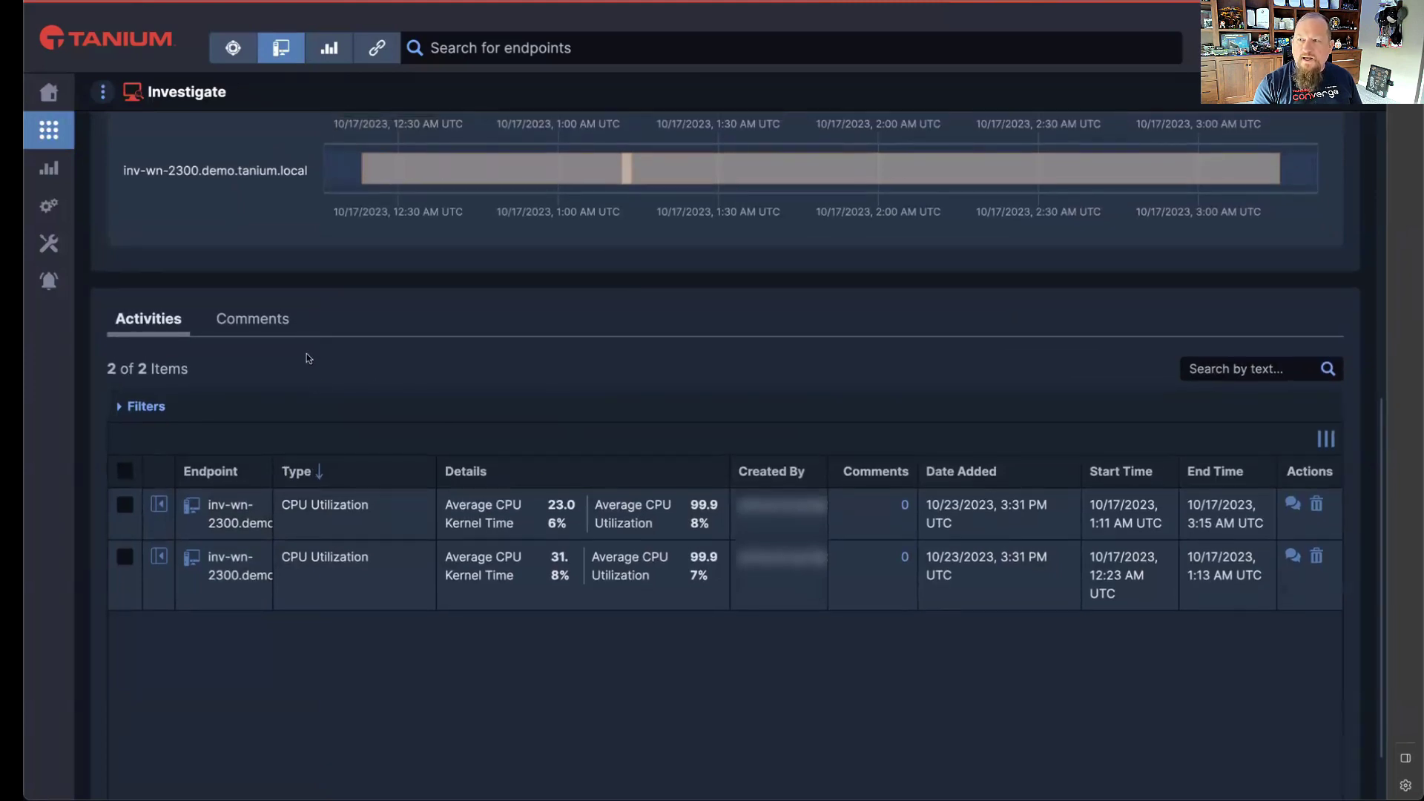
pyautogui.scroll(7, 319, 382)
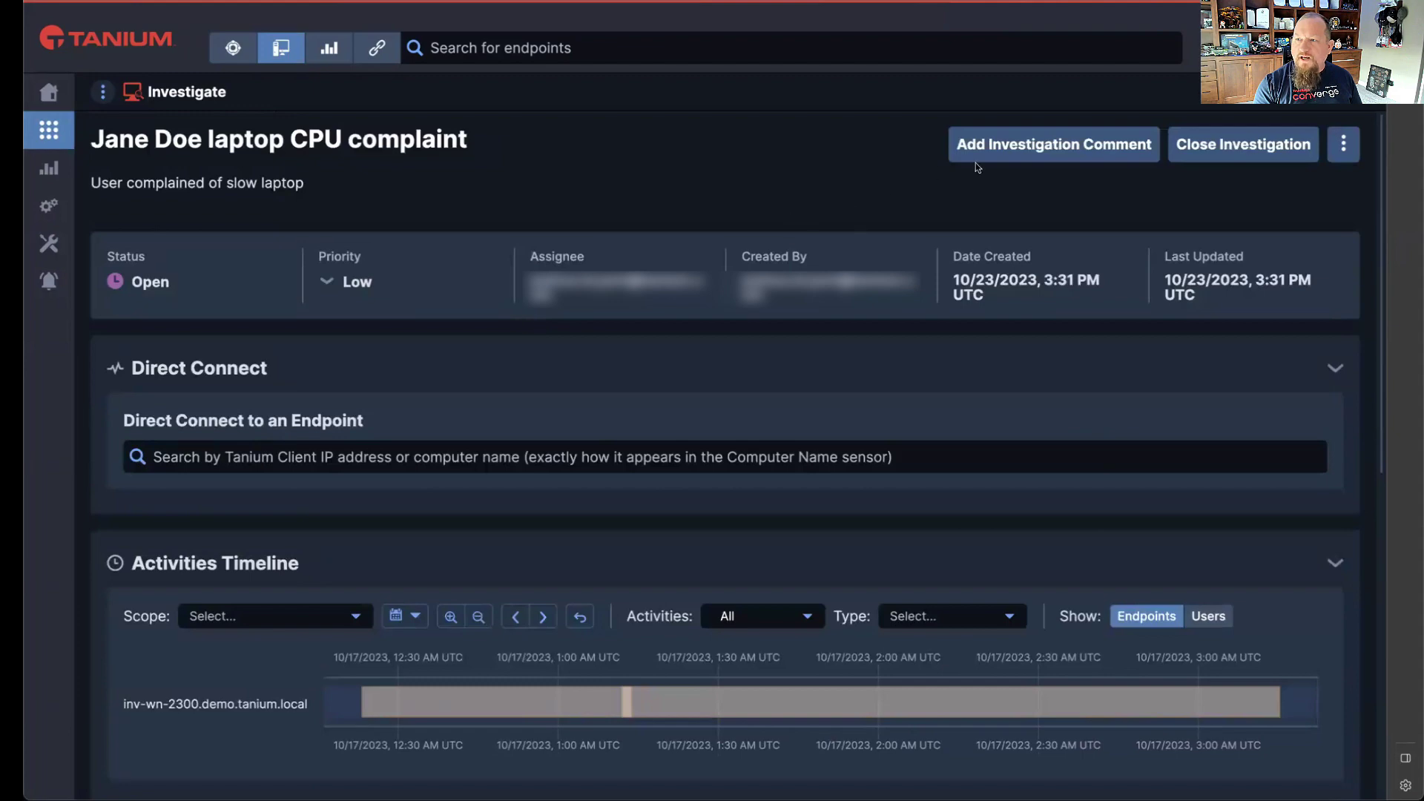
pyautogui.click(1005, 148)
# Add the investigation comment 'This is an investigation level comment'
pyautogui.write('This is an investigation level comment')
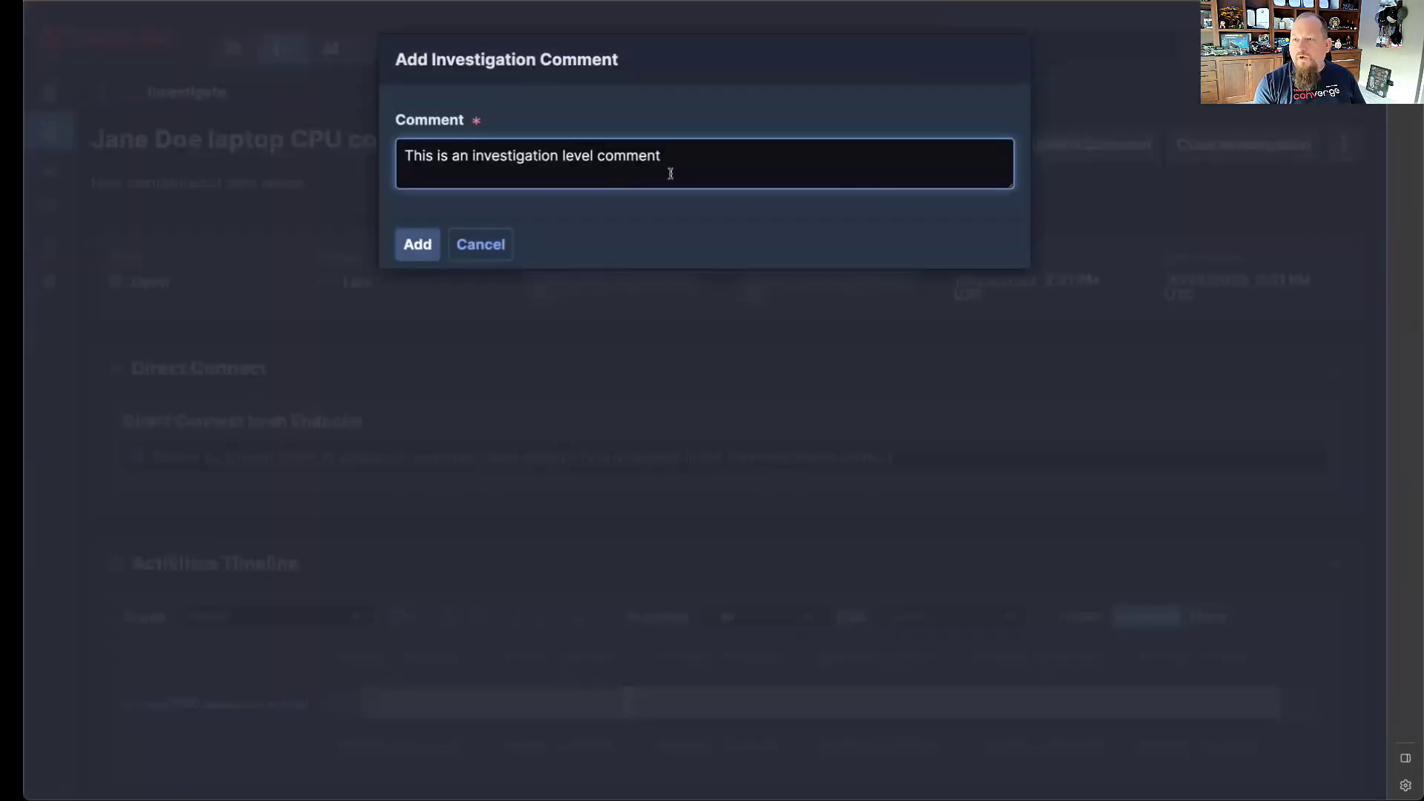
pyautogui.click(430, 245)
pyautogui.scroll(-8, 462, 327)
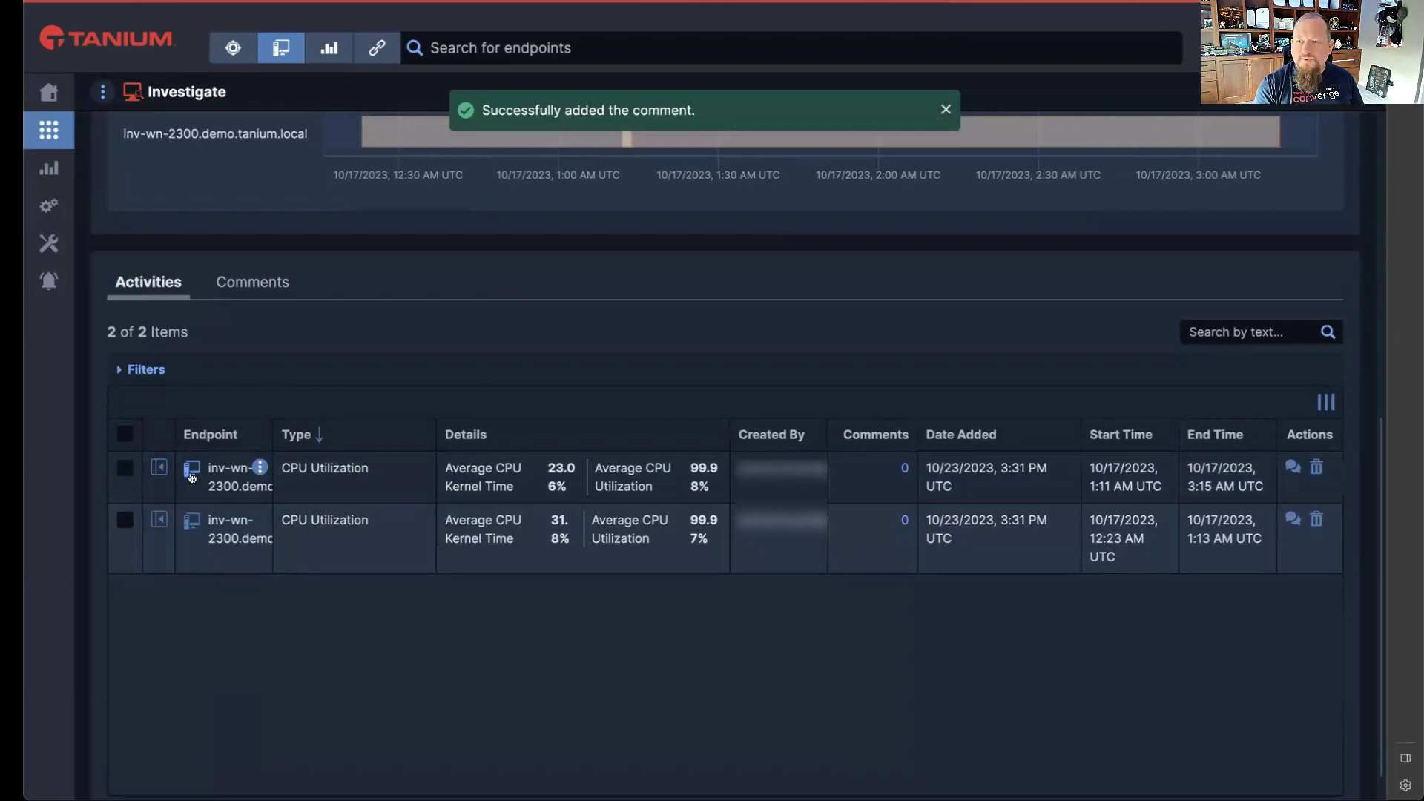
# Comment 'This looks like bad AV exclusions. Please verify.' on the first CPU Utilization activity
pyautogui.click(159, 467)
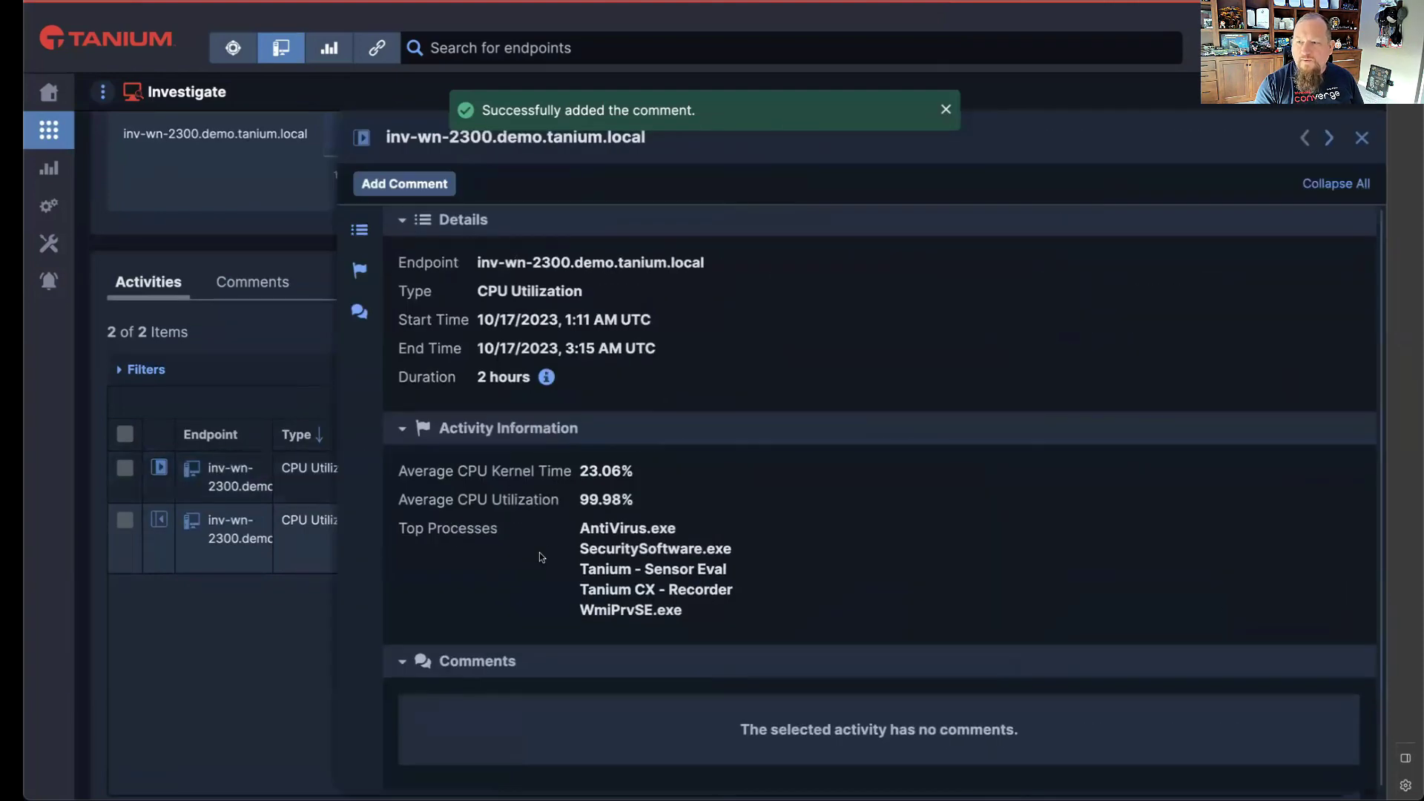
pyautogui.click(406, 184)
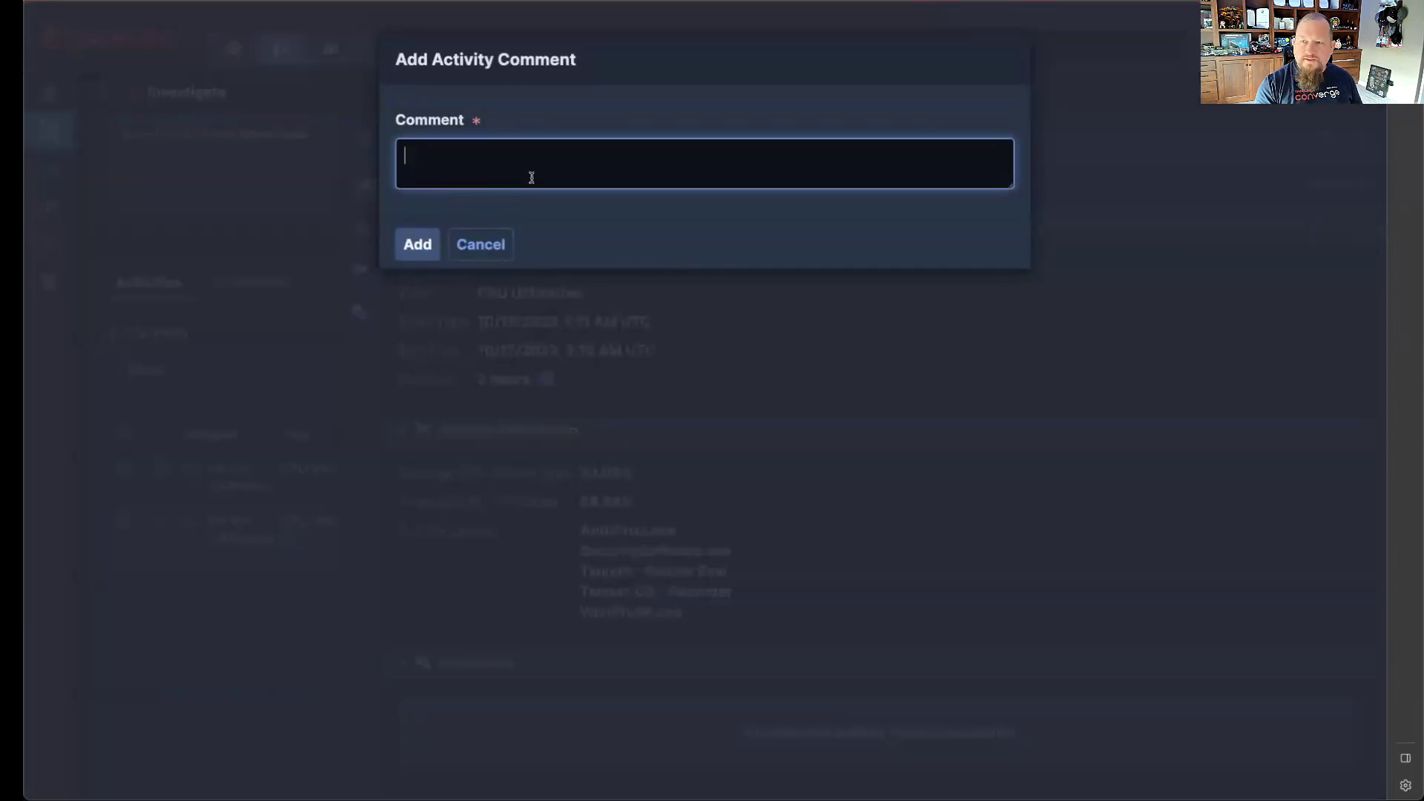
pyautogui.write('This looks like ')
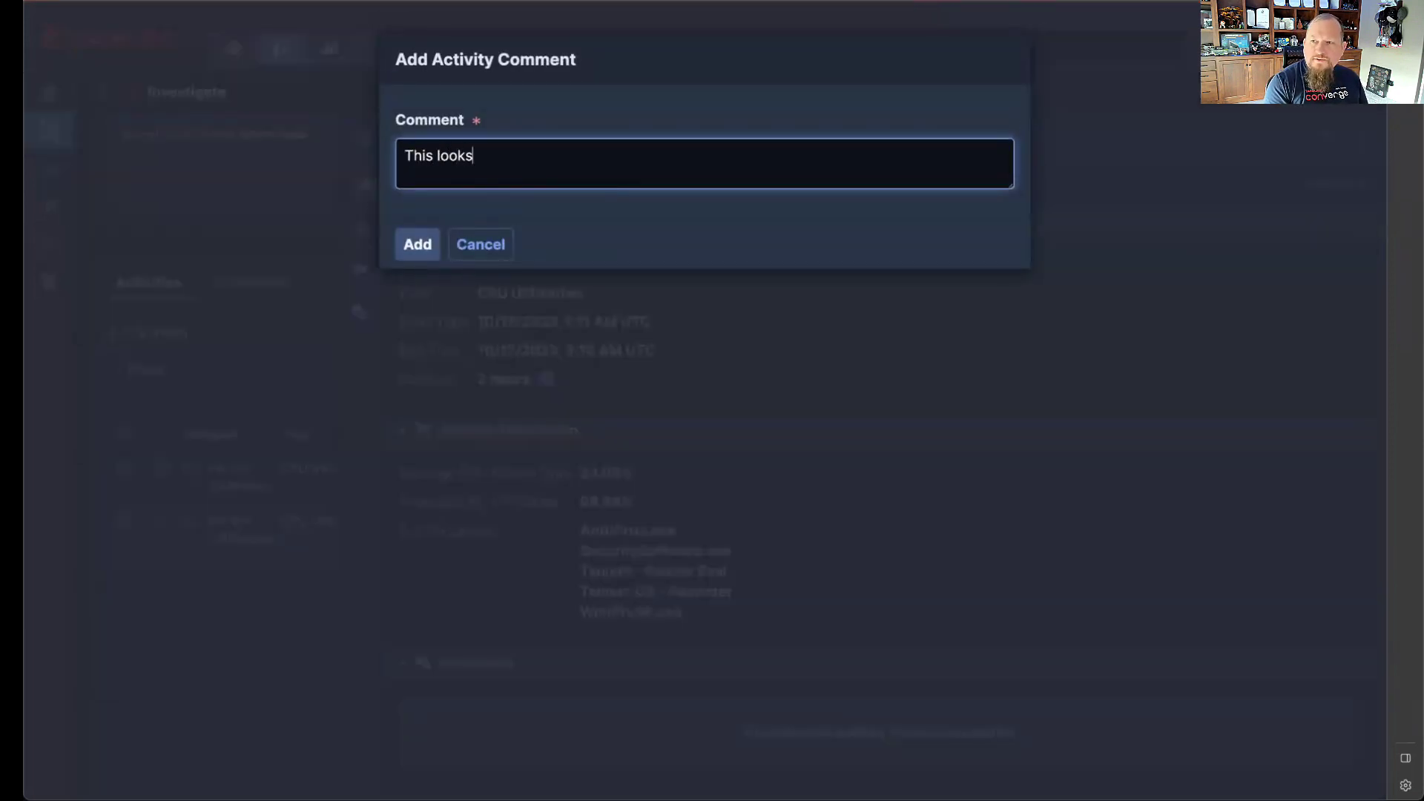
pyautogui.write('bad AV exclusions.  Please verify.')
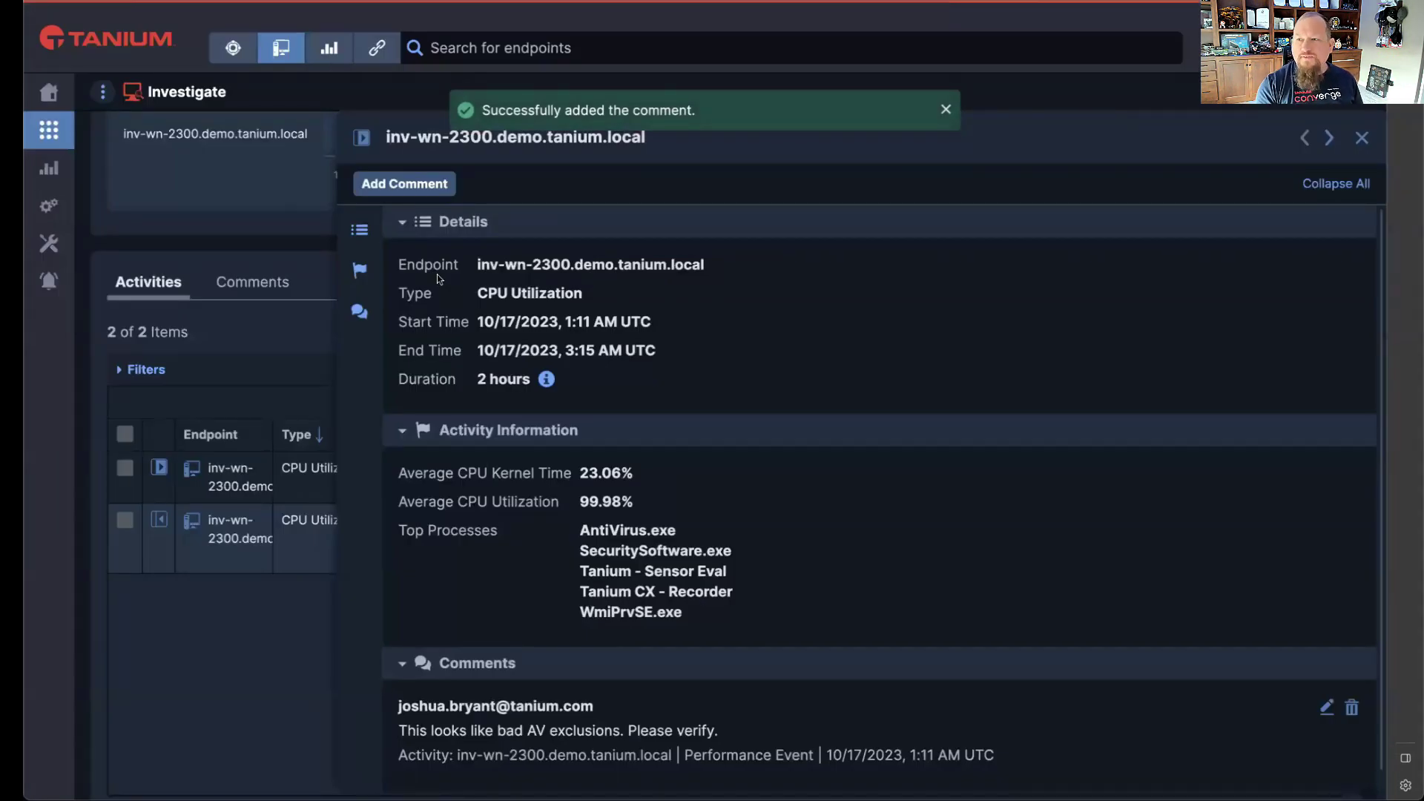
pyautogui.click(1362, 138)
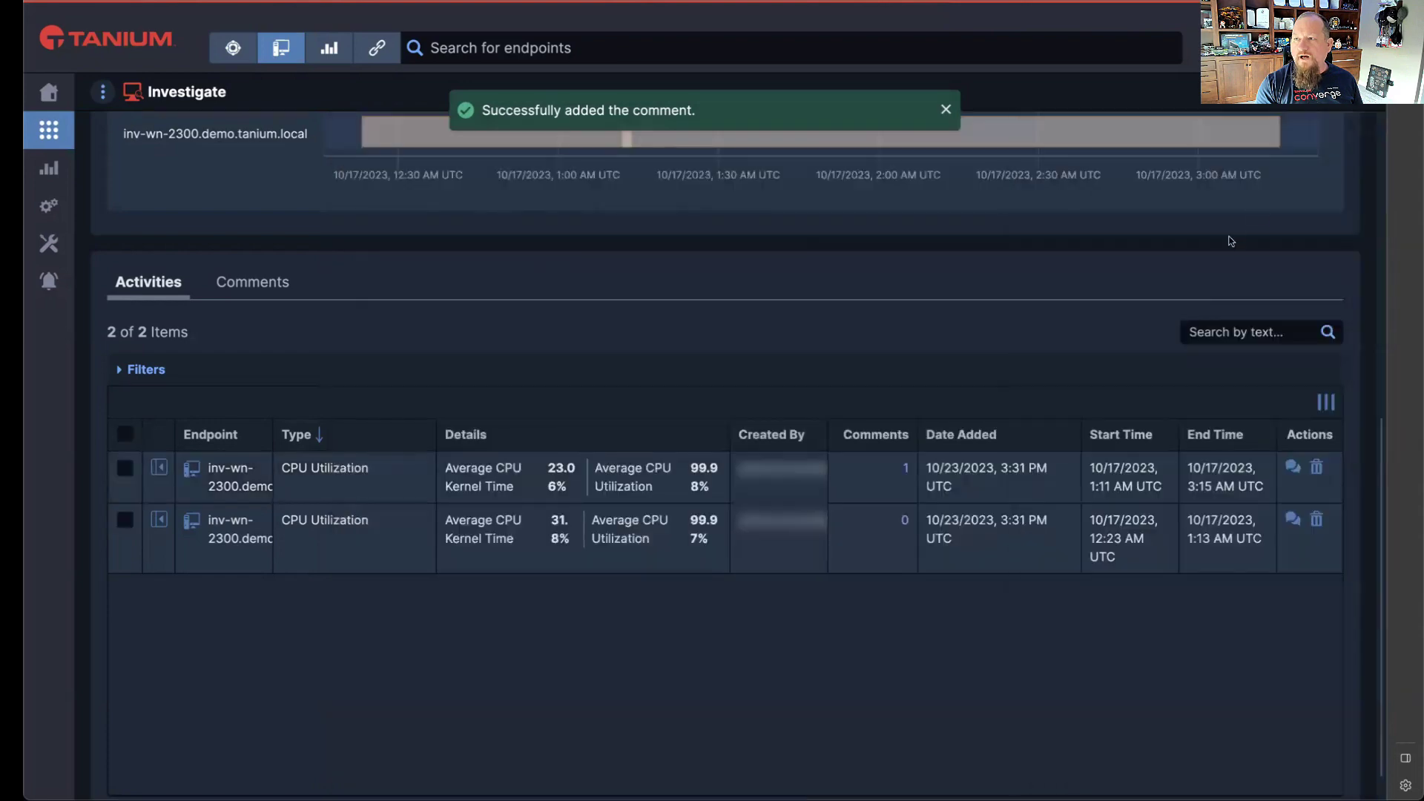
# In Edit Investigation, reassign the investigation to a different user
pyautogui.scroll(7, 1143, 267)
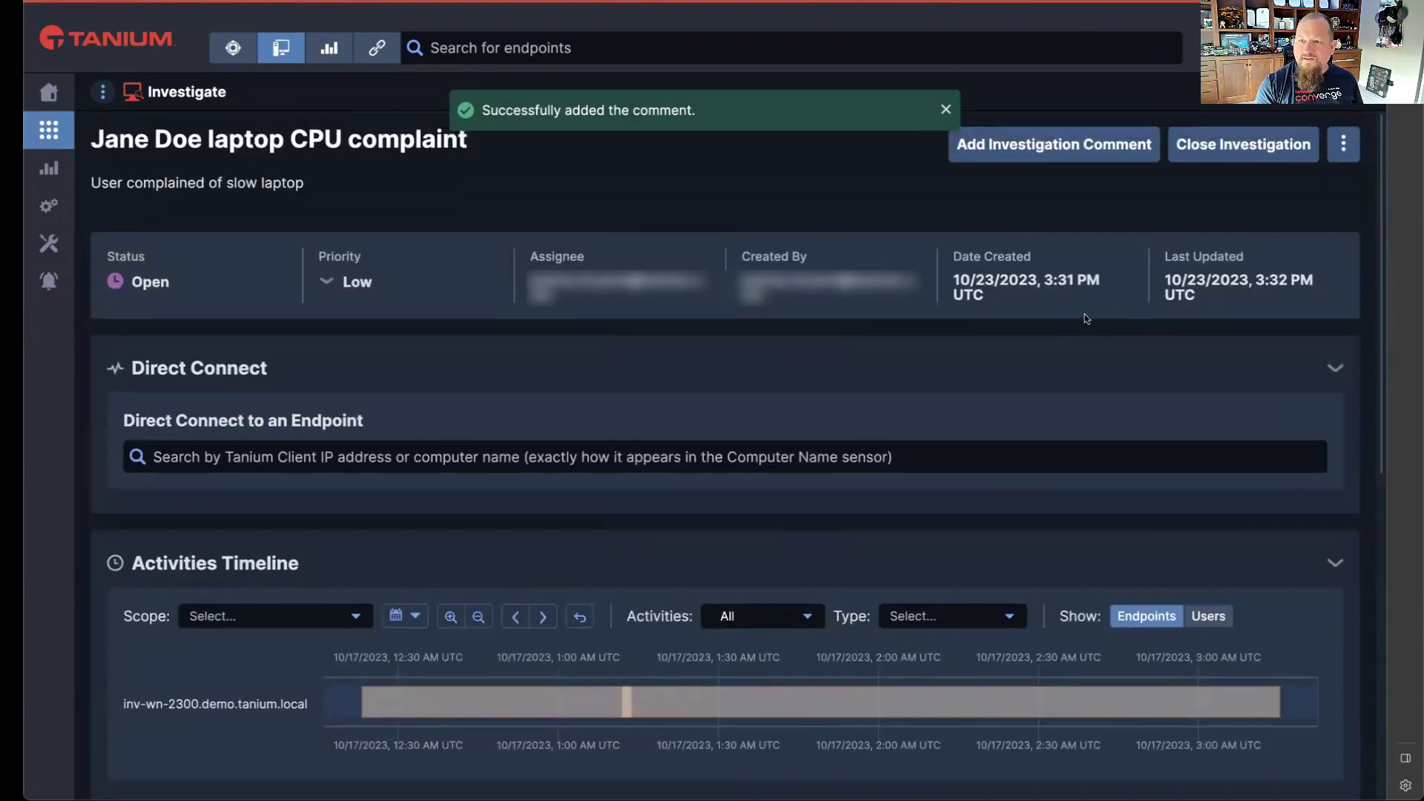
pyautogui.scroll(-1, 1074, 349)
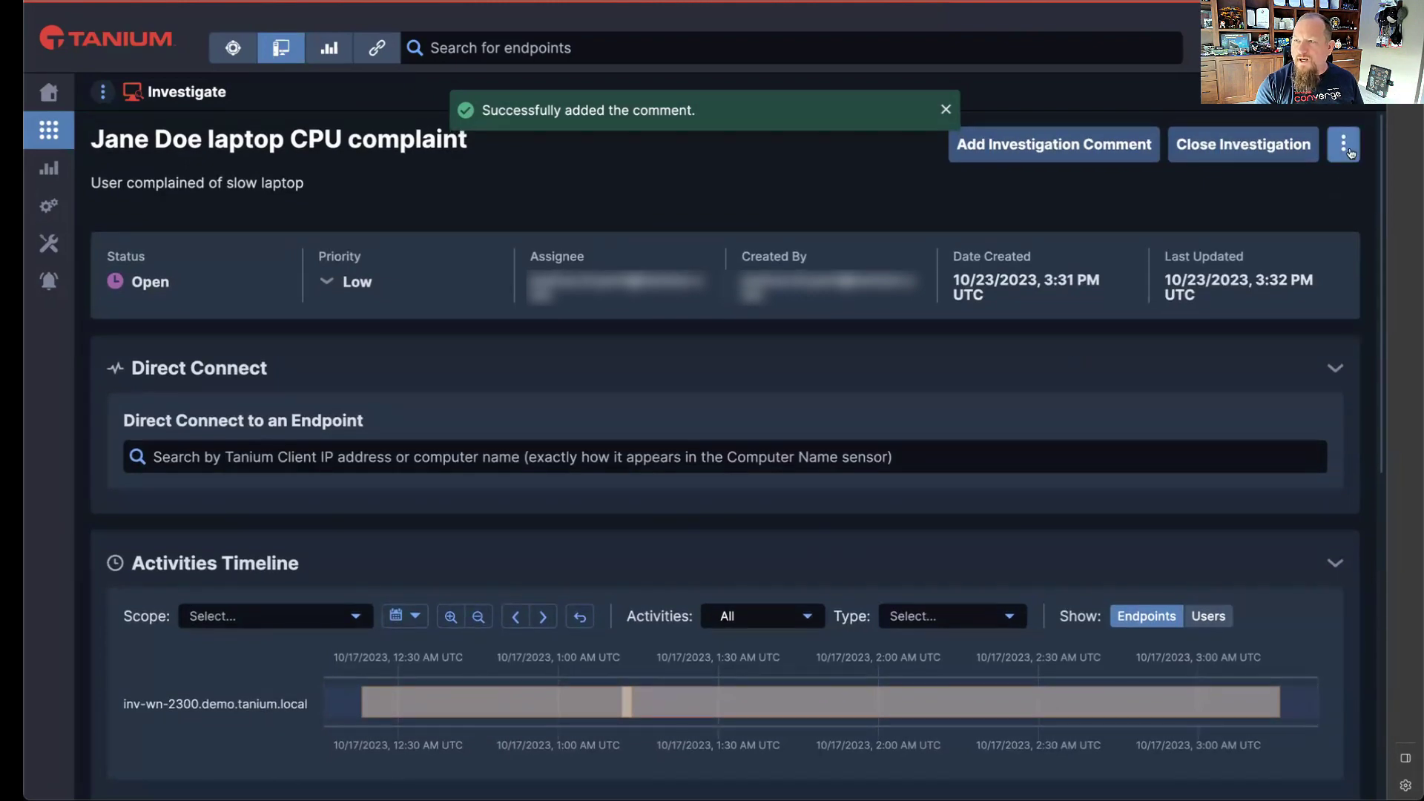
pyautogui.click(1350, 150)
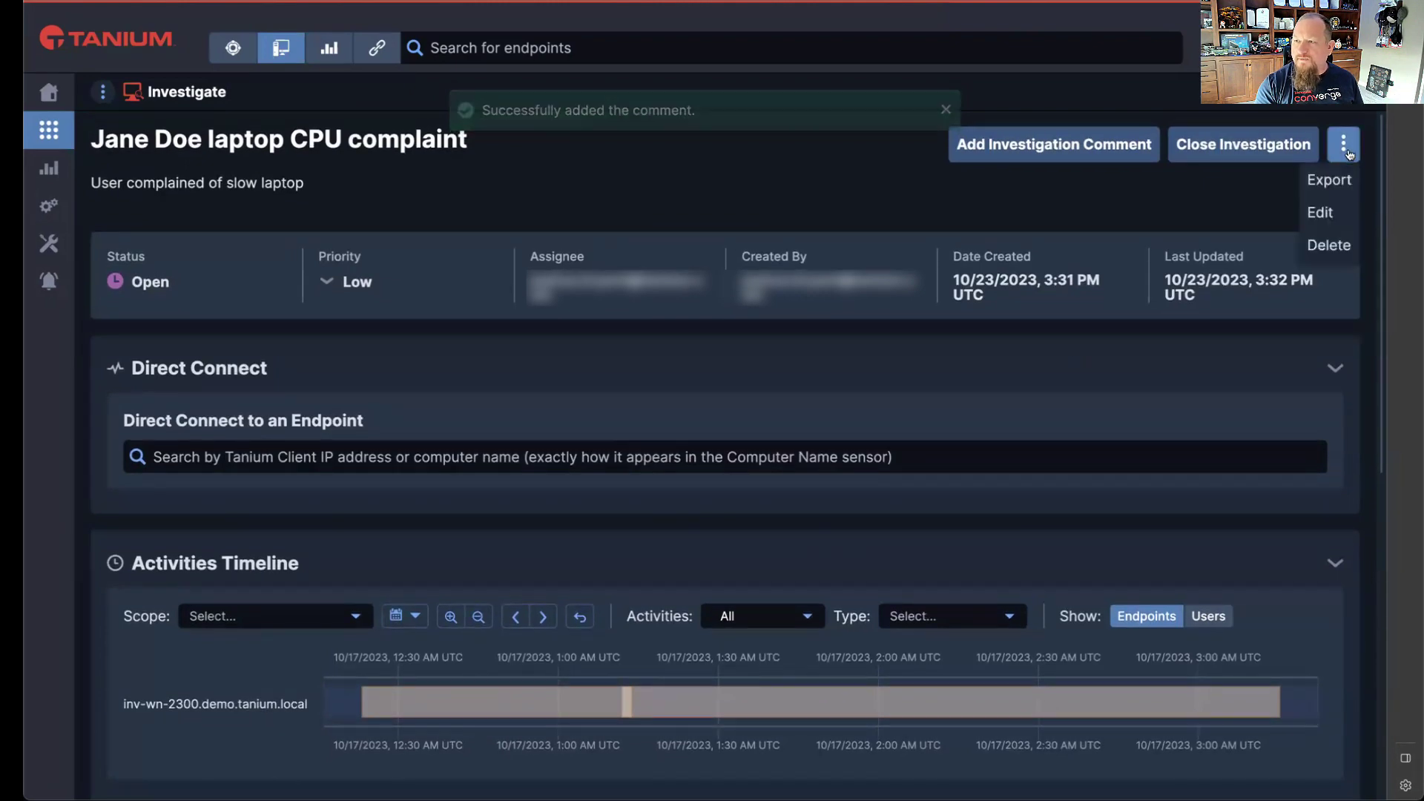
pyautogui.click(1324, 213)
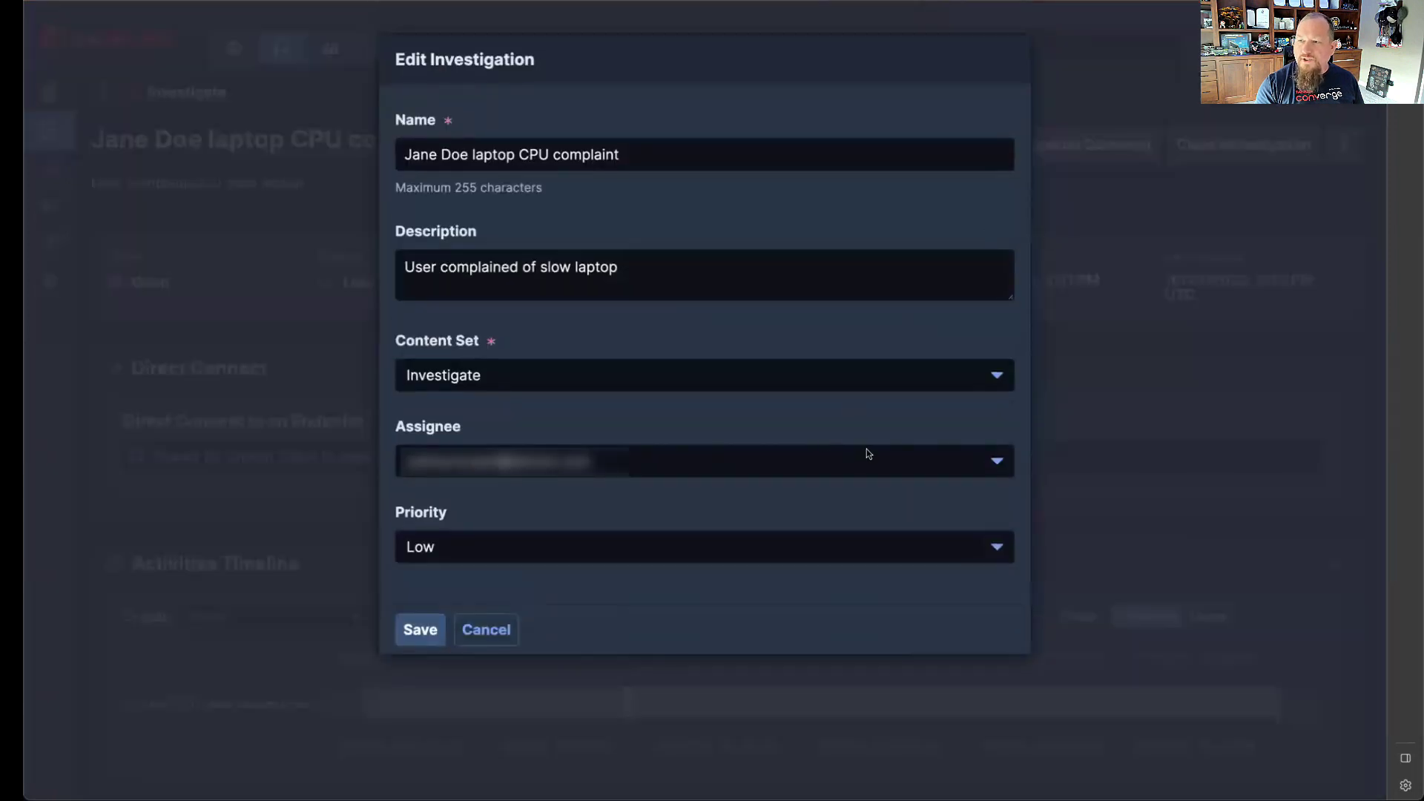
pyautogui.click(868, 454)
pyautogui.click(847, 470)
pyautogui.click(847, 470)
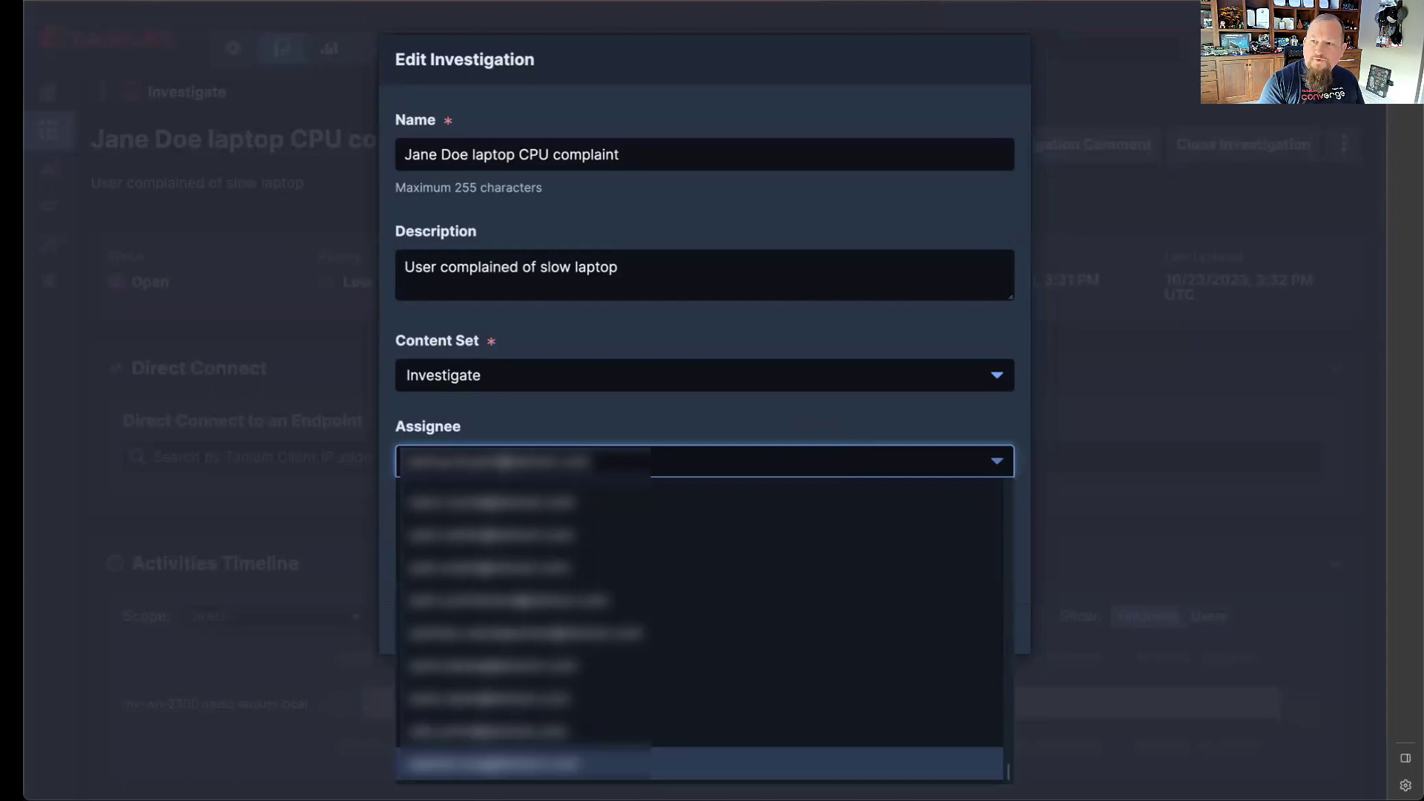
pyautogui.click(621, 571)
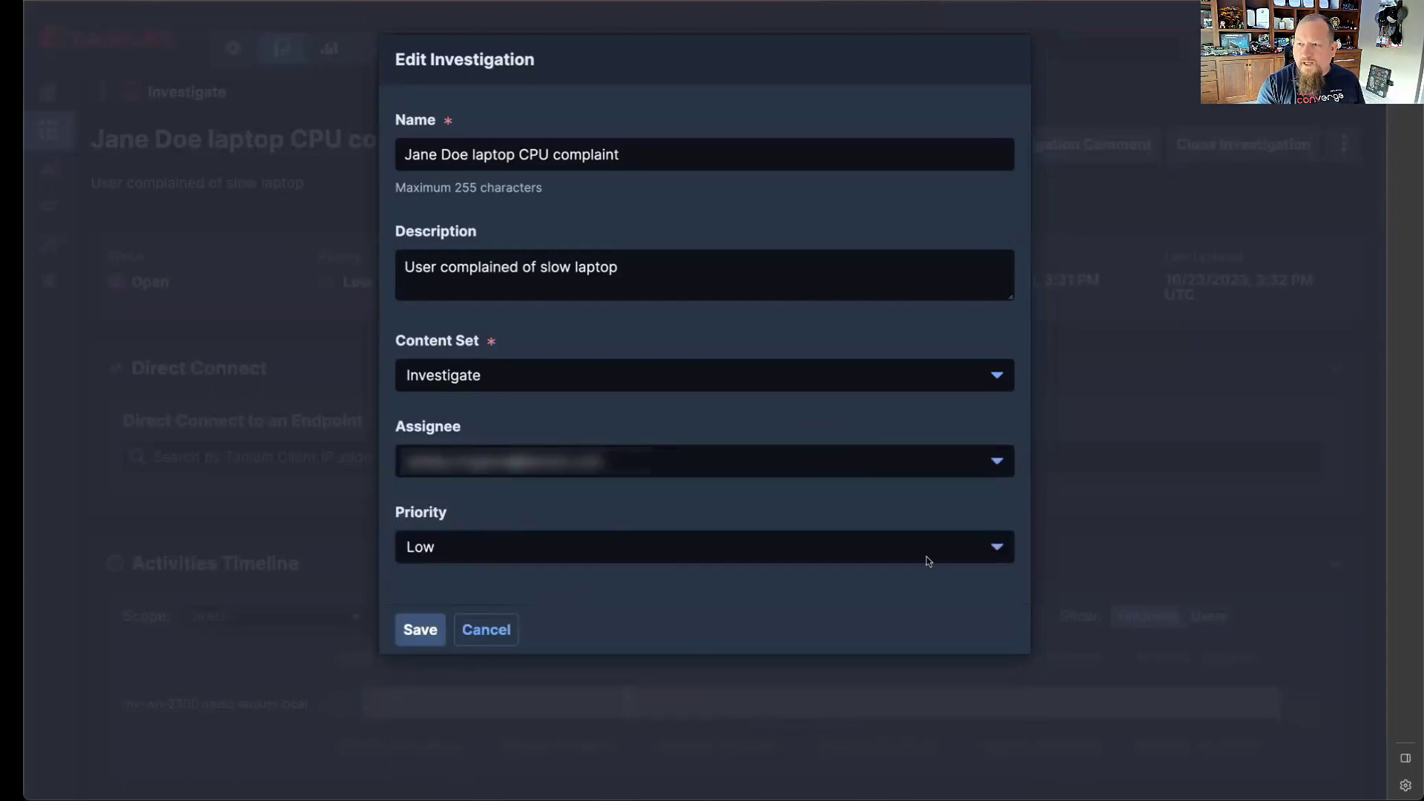
# Raise the priority to Medium, save, and return to the Investigate overview
pyautogui.click(535, 557)
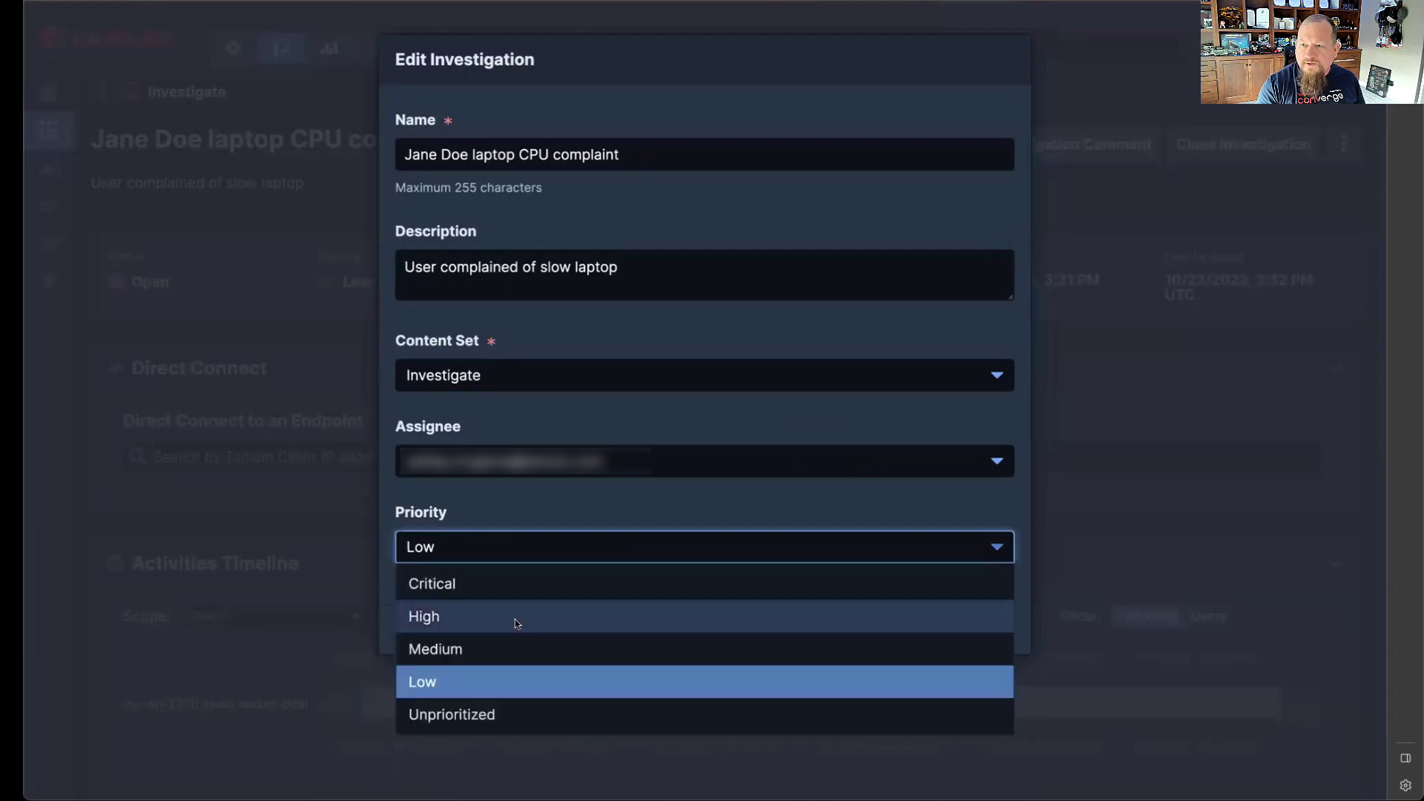
pyautogui.click(499, 647)
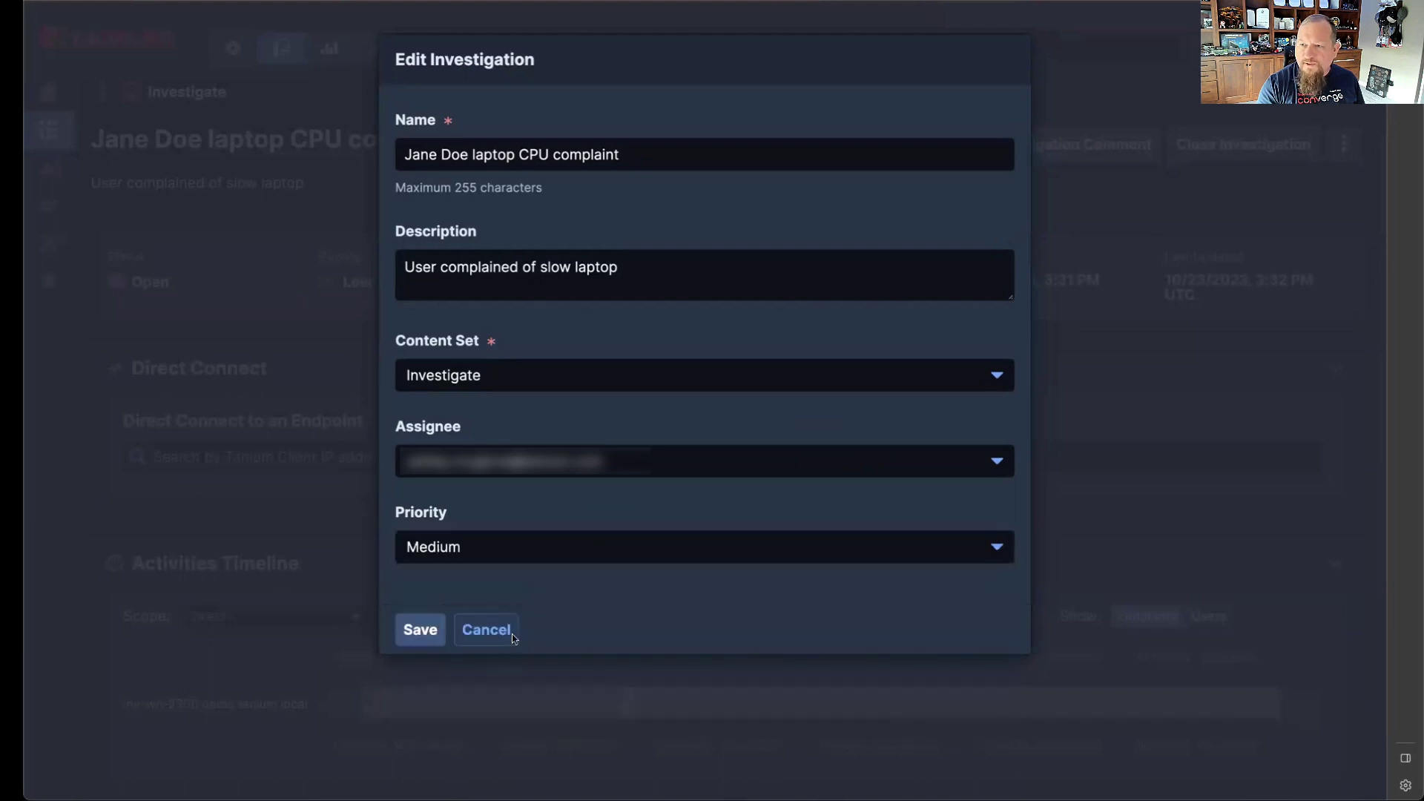
pyautogui.click(429, 629)
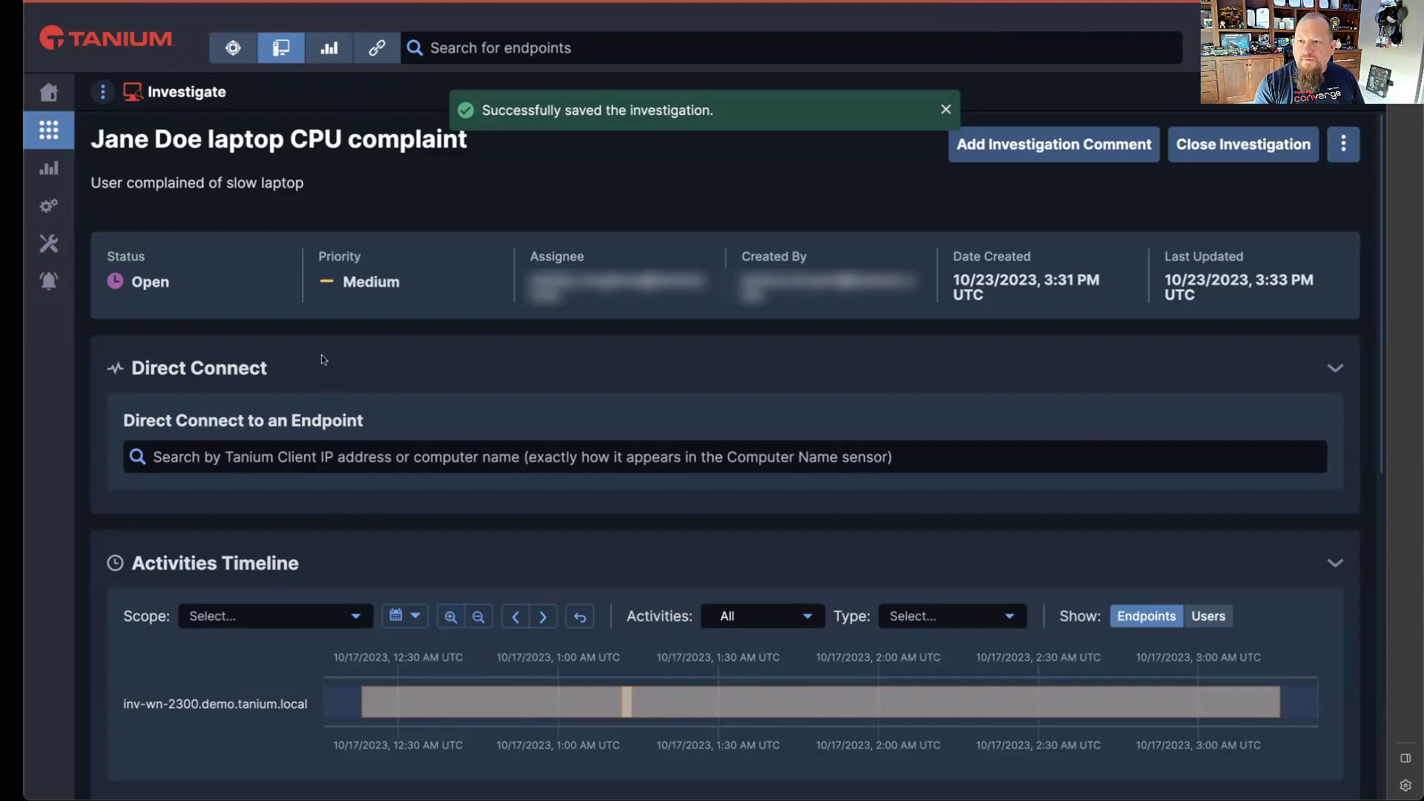
pyautogui.click(47, 96)
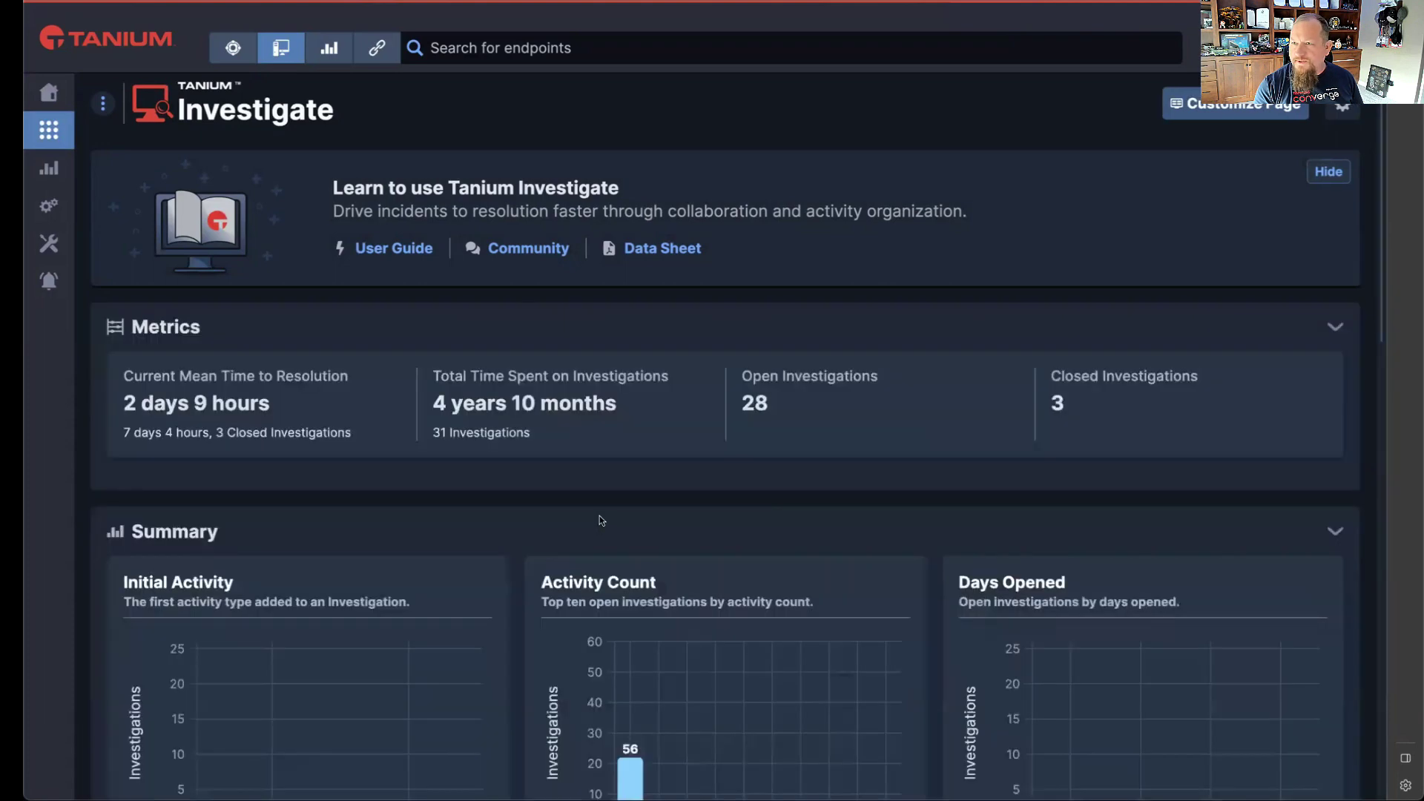
# Scroll to the Summary charts showing 26 Performance Events and 2 Windows Events investigations
pyautogui.scroll(-2, 599, 515)
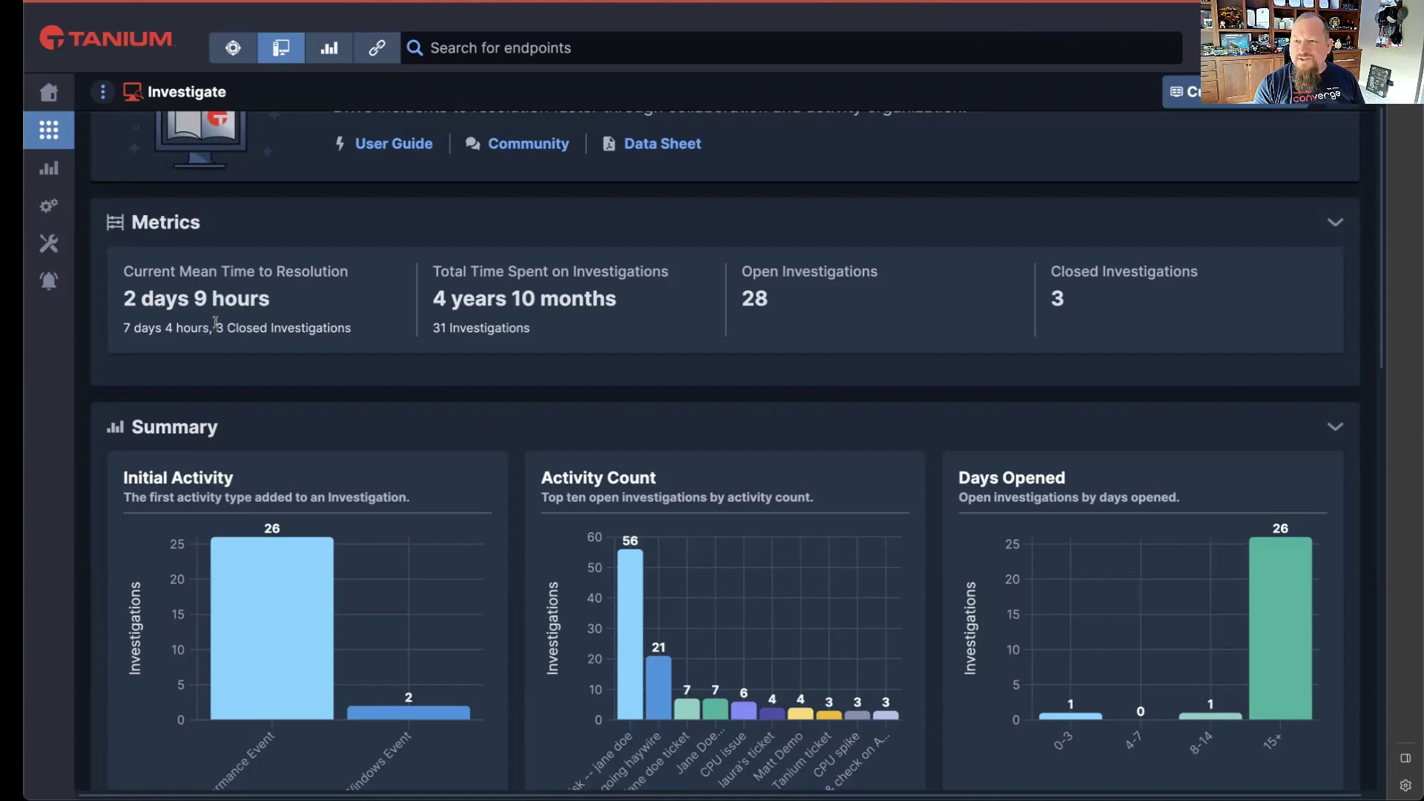
pyautogui.scroll(-2, 222, 324)
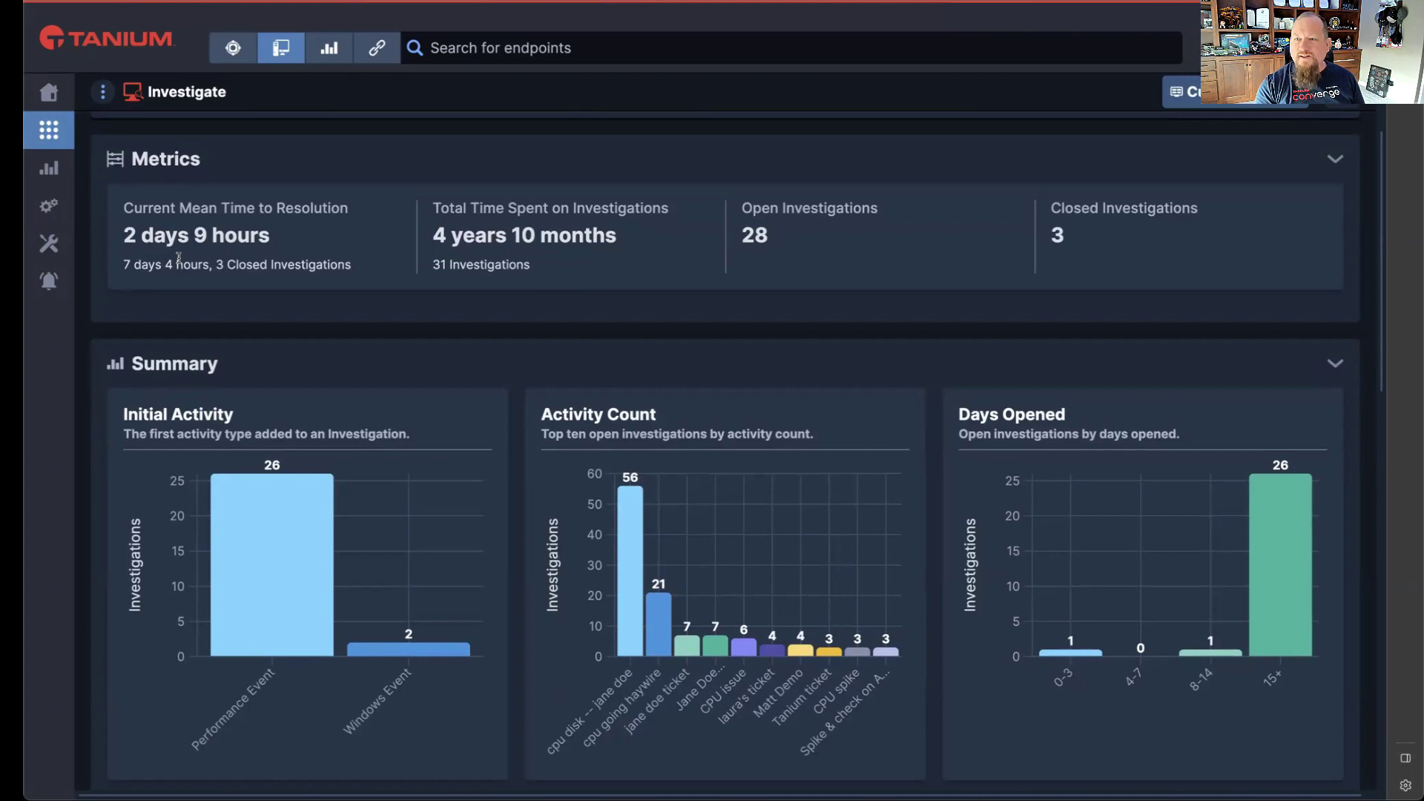
pyautogui.scroll(-1, 219, 259)
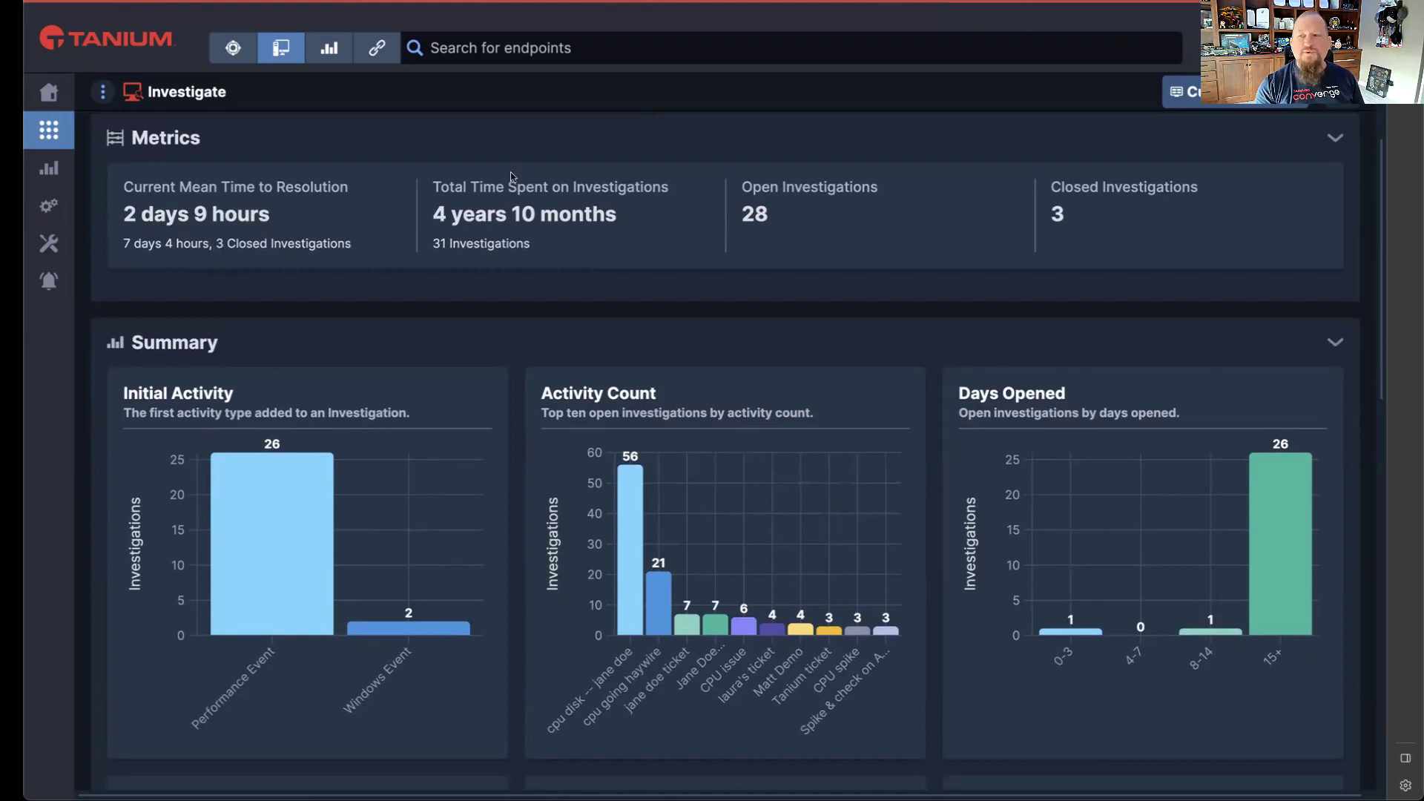
pyautogui.scroll(-2, 683, 159)
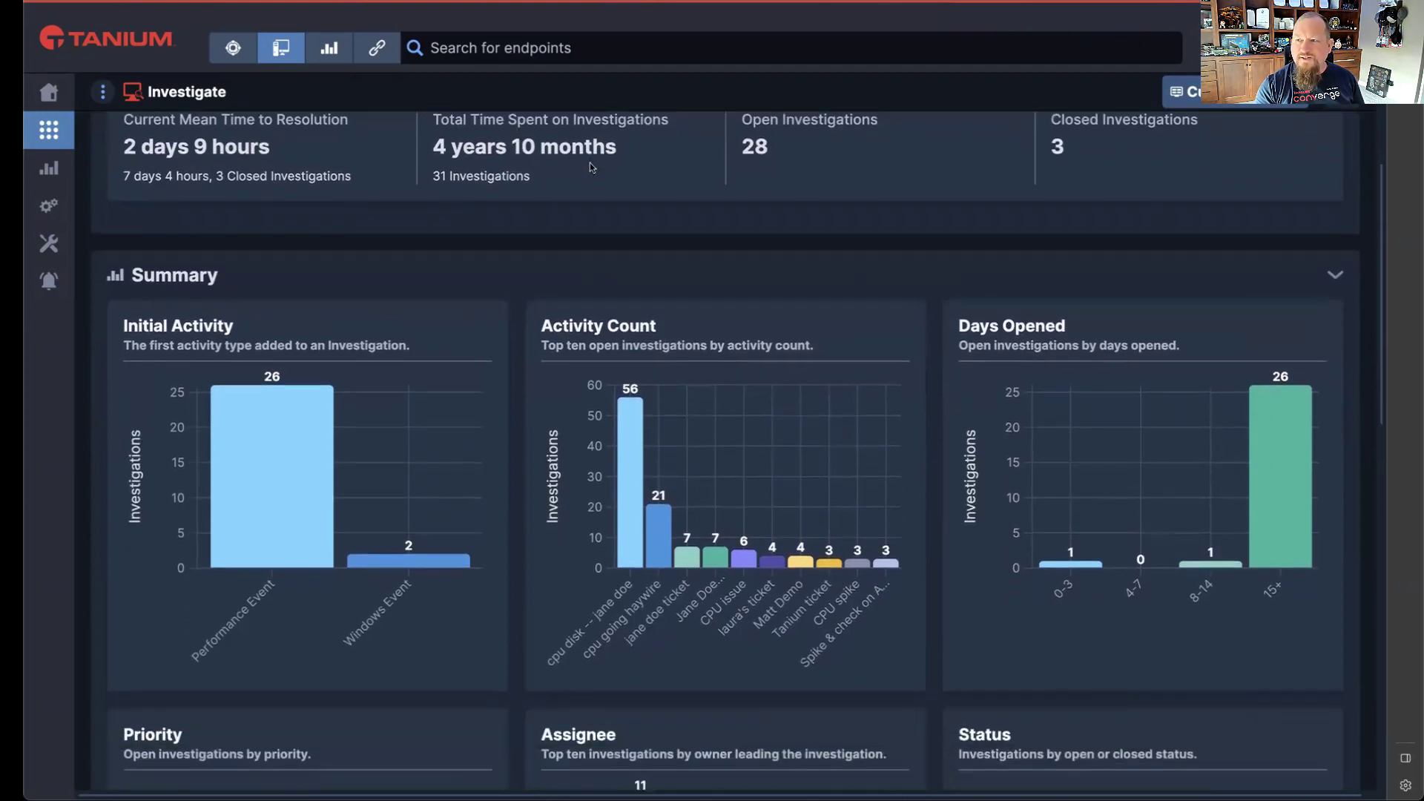
pyautogui.scroll(-1, 935, 190)
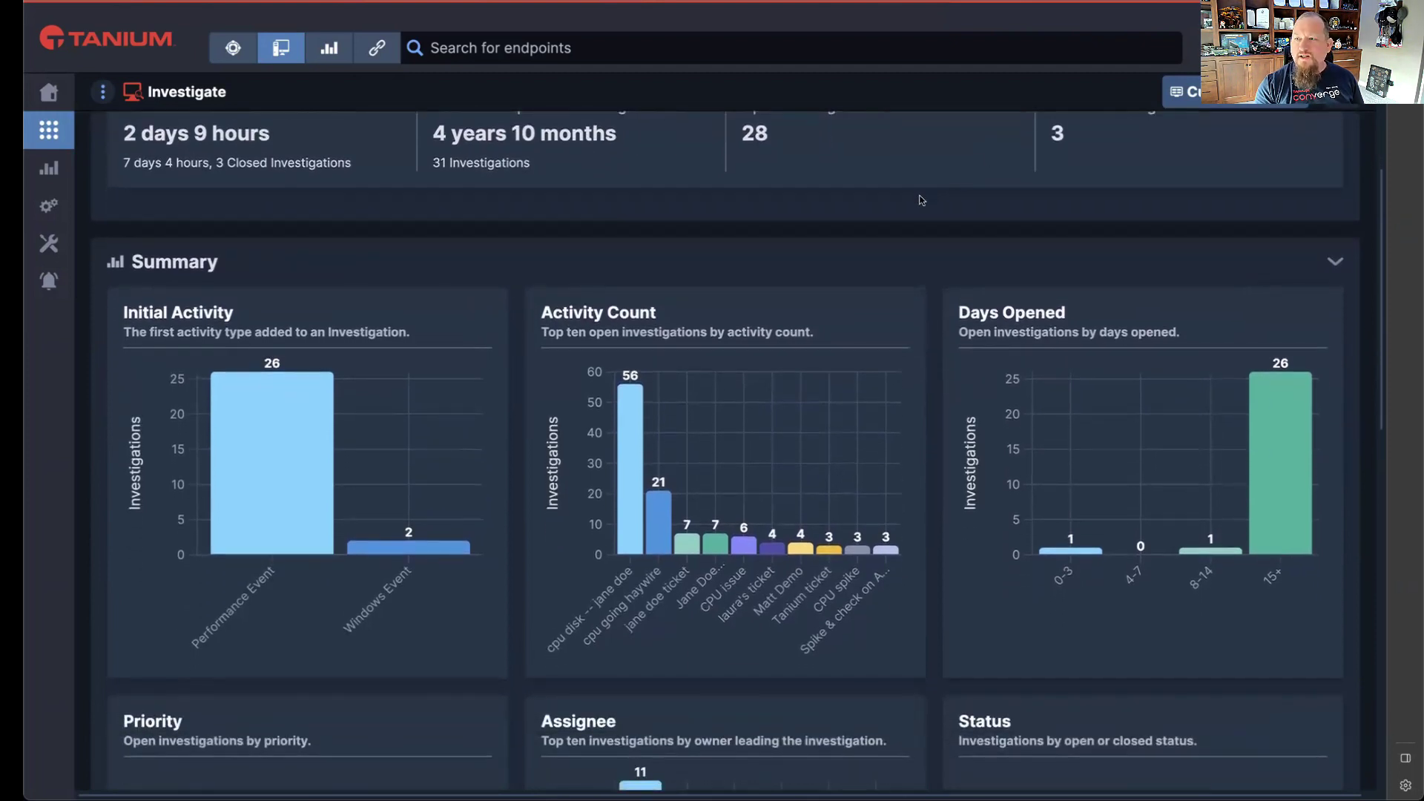
pyautogui.scroll(-2, 930, 191)
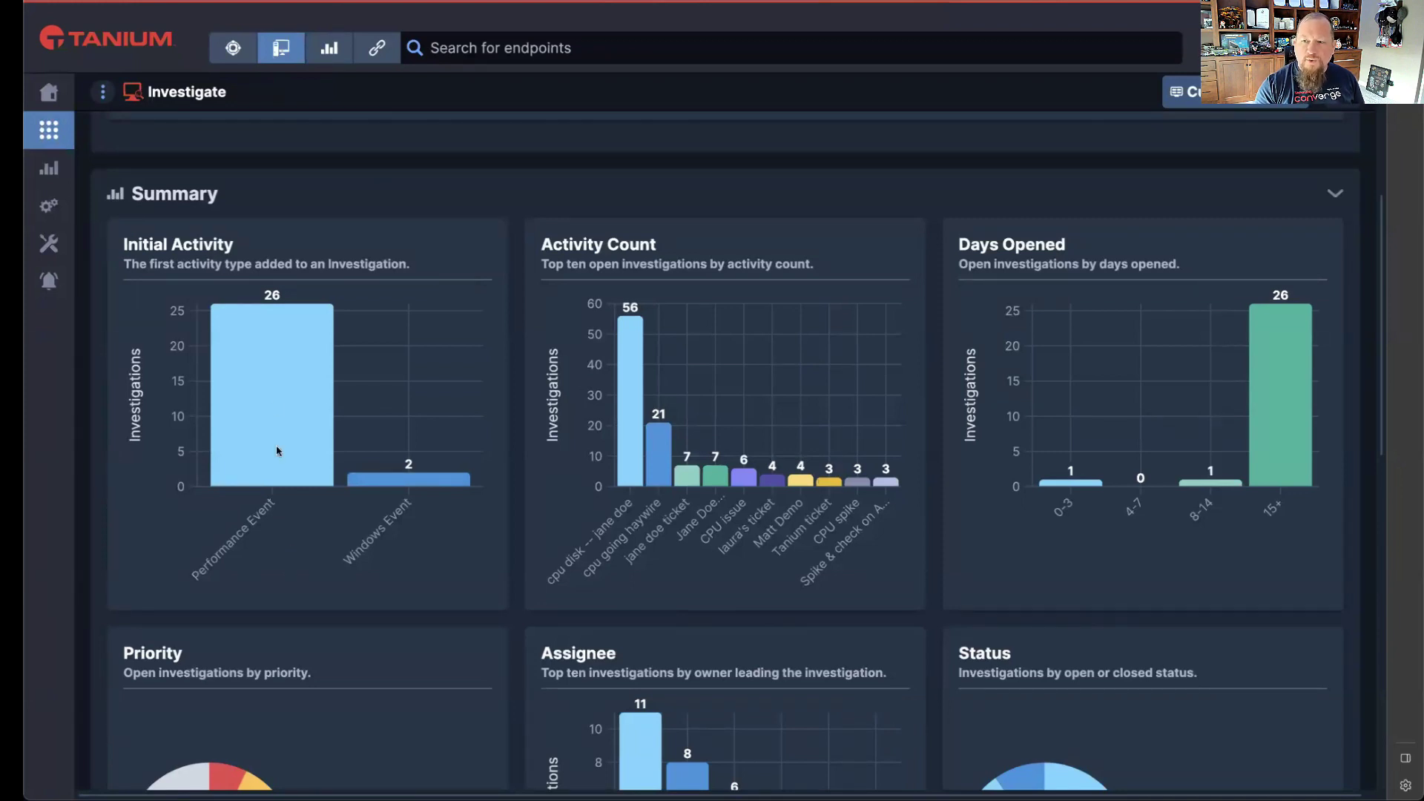
pyautogui.moveTo(276, 402)
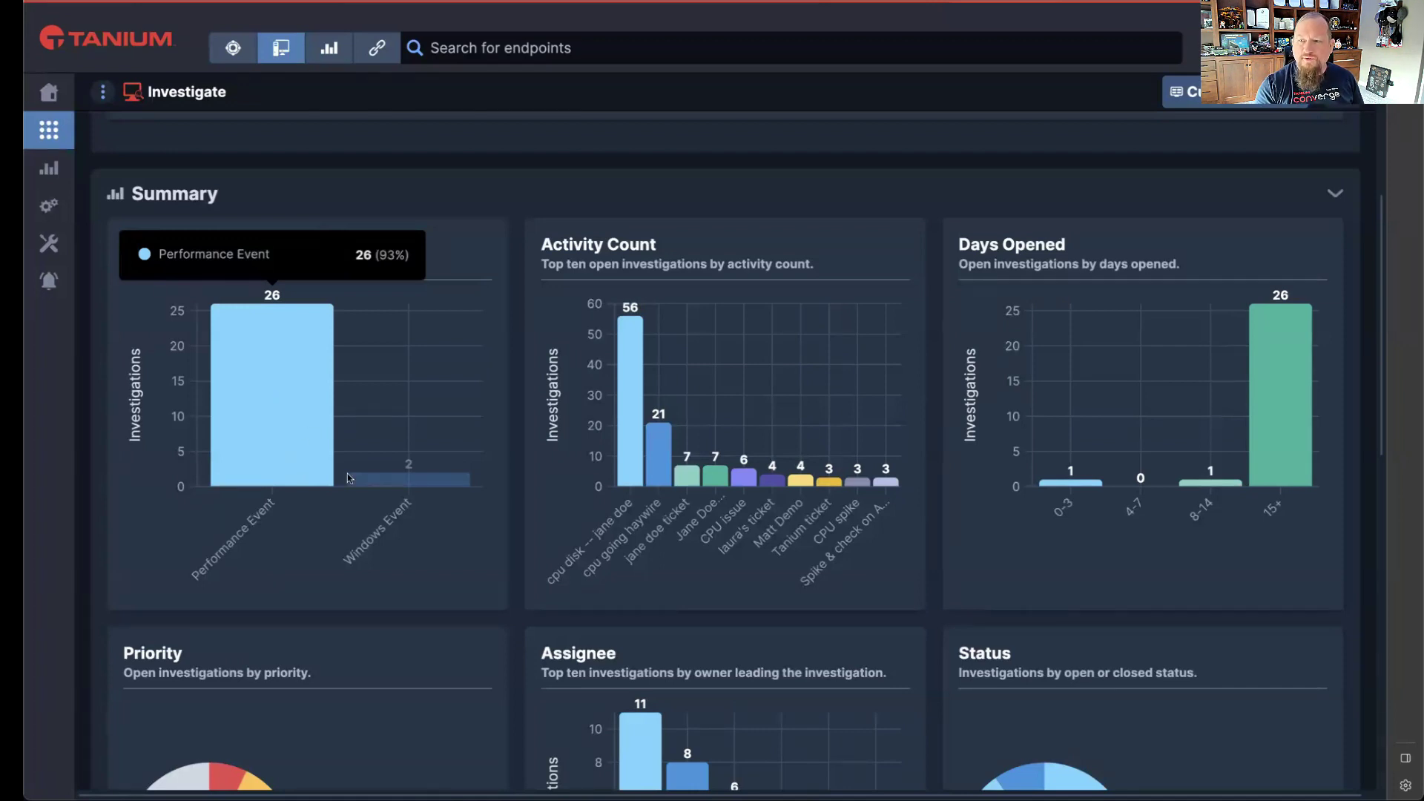
# Inspect the investigation counts in the overview's summary charts
pyautogui.scroll(-3, 438, 507)
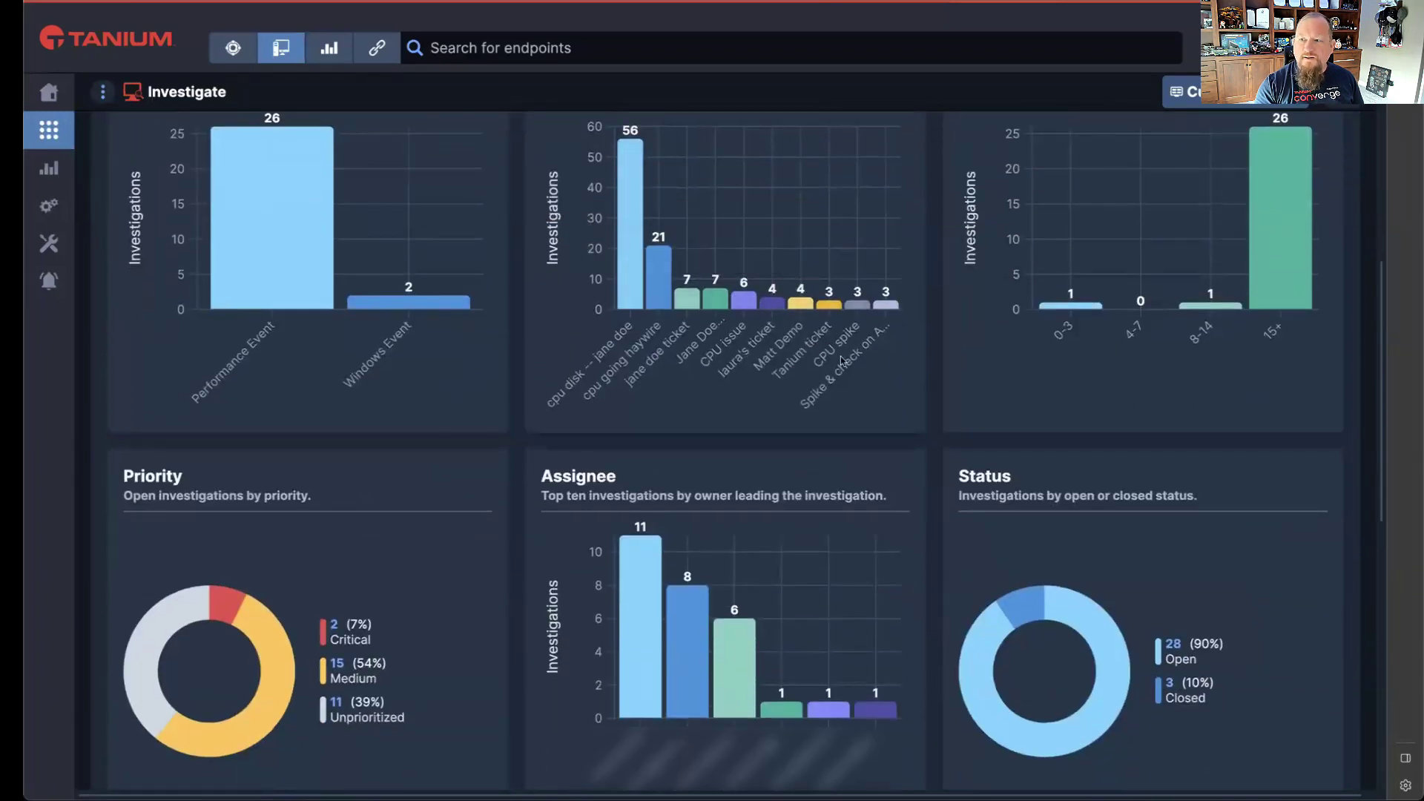
pyautogui.scroll(1, 881, 340)
pyautogui.moveTo(880, 345)
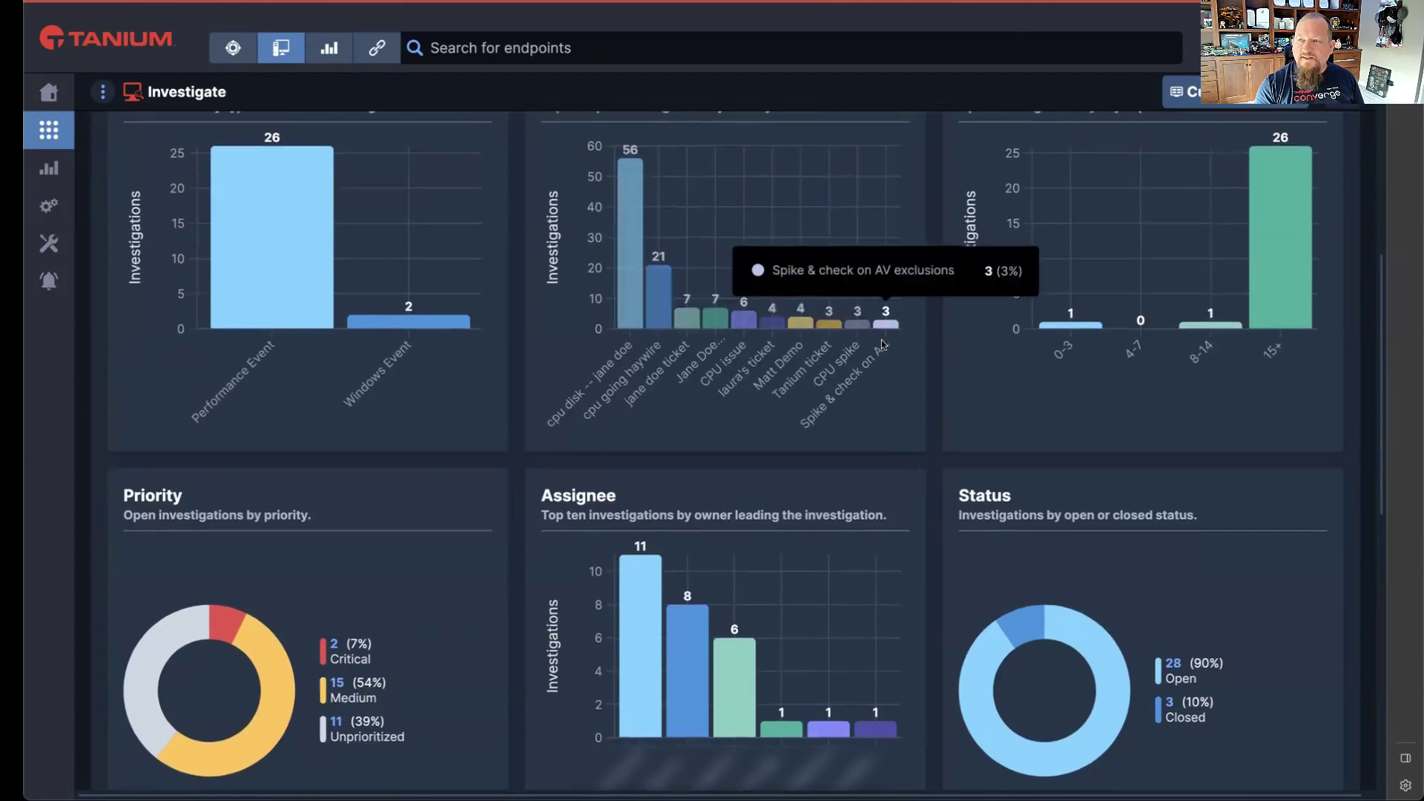
pyautogui.scroll(1, 868, 337)
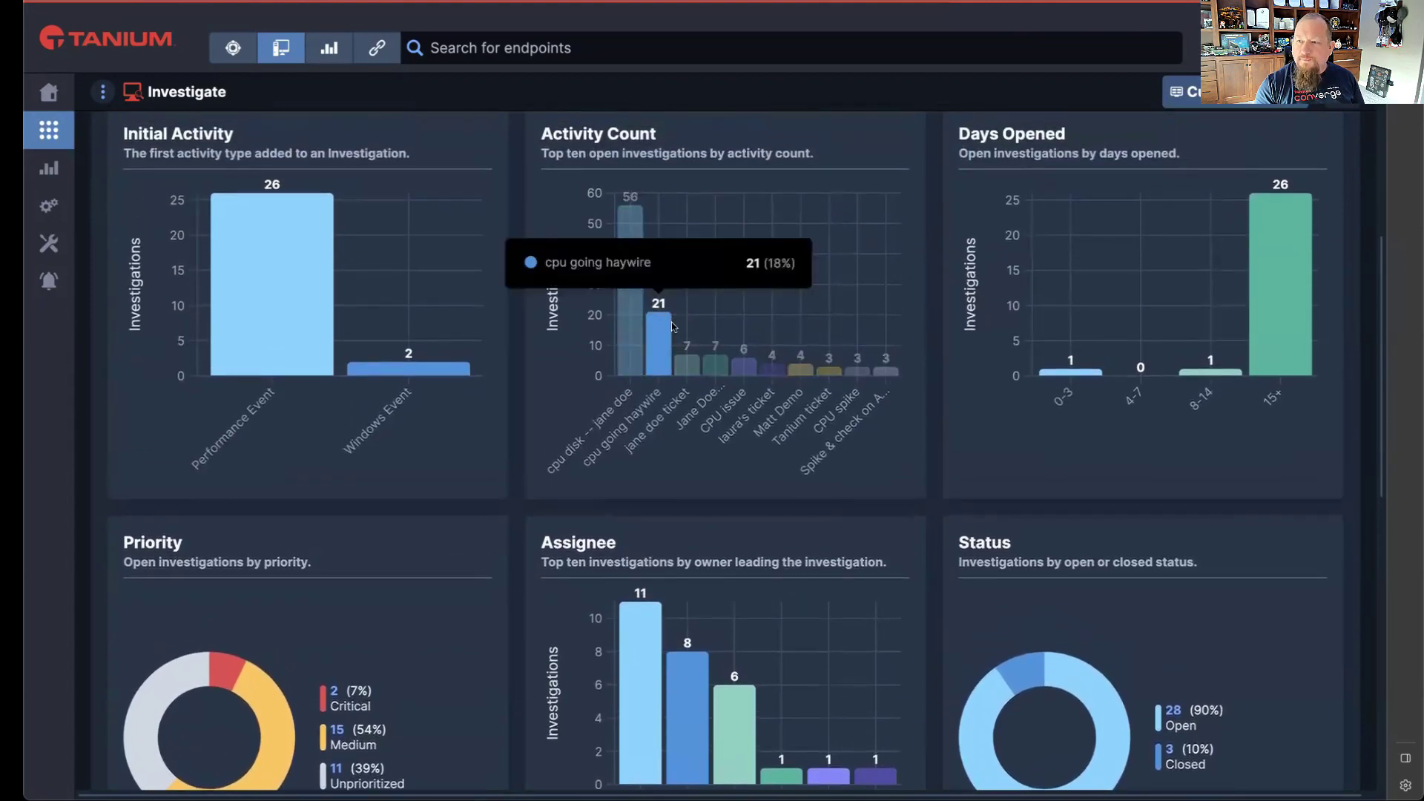
pyautogui.moveTo(740, 378)
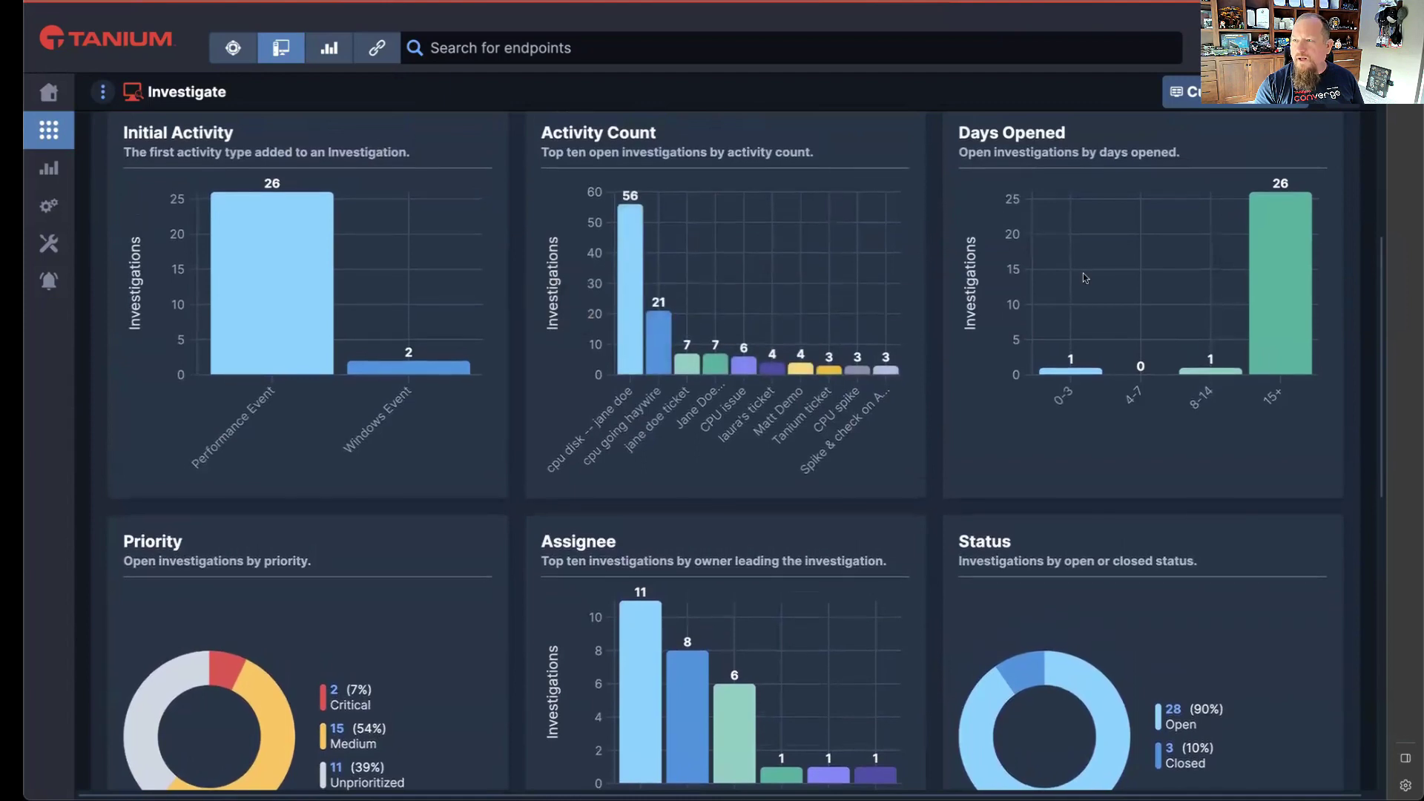
pyautogui.scroll(-5, 1086, 268)
pyautogui.scroll(-1, 1088, 273)
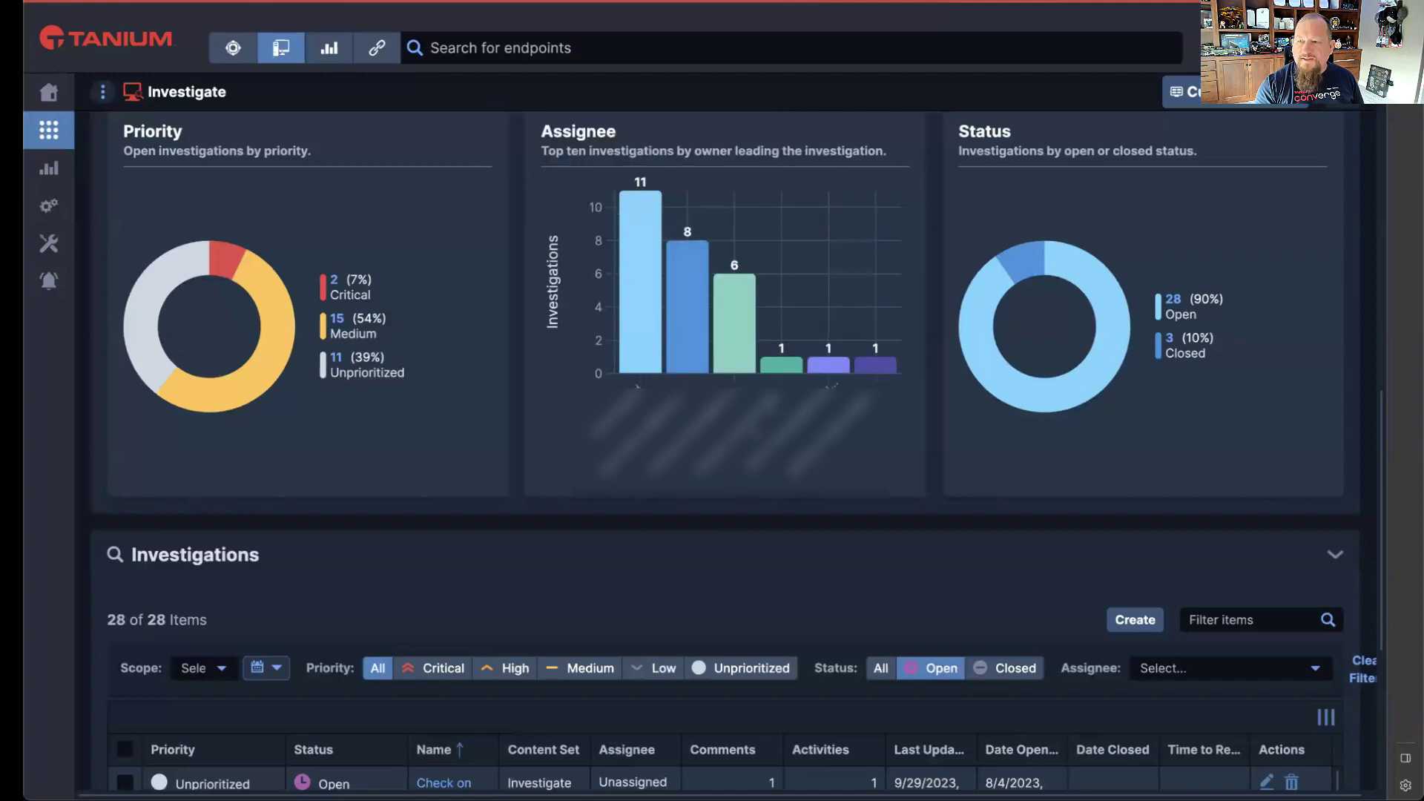
pyautogui.moveTo(675, 356)
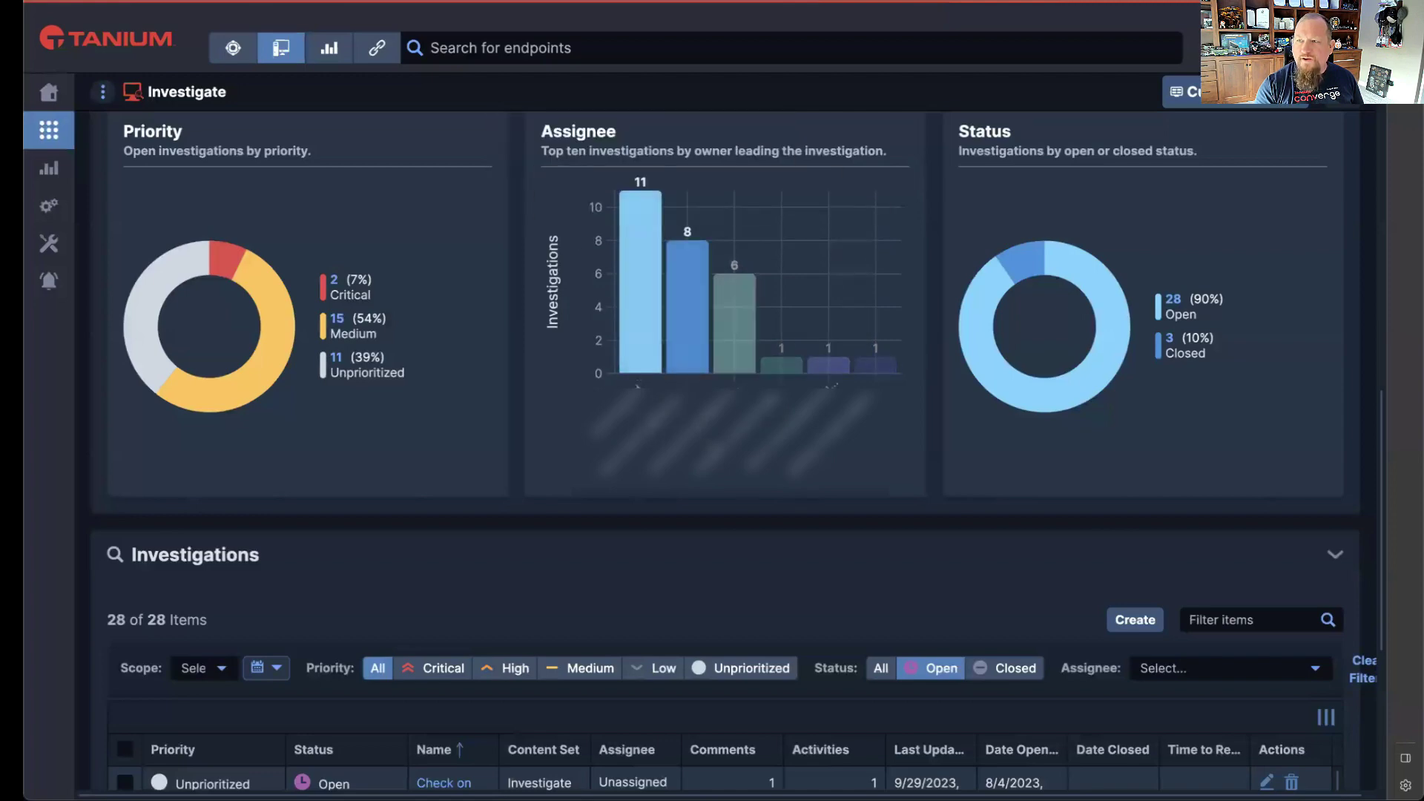
pyautogui.scroll(-4, 1159, 343)
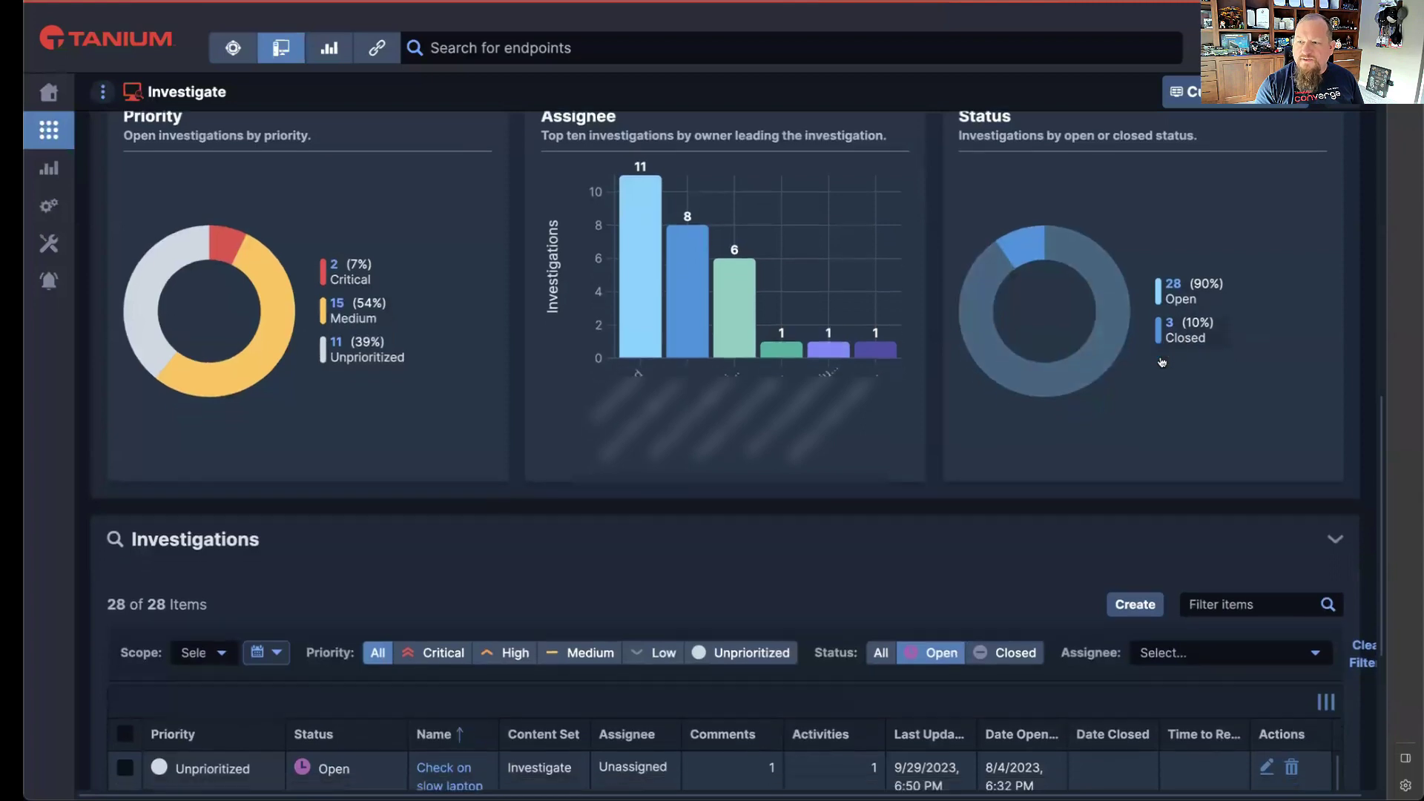
pyautogui.scroll(-1, 1156, 343)
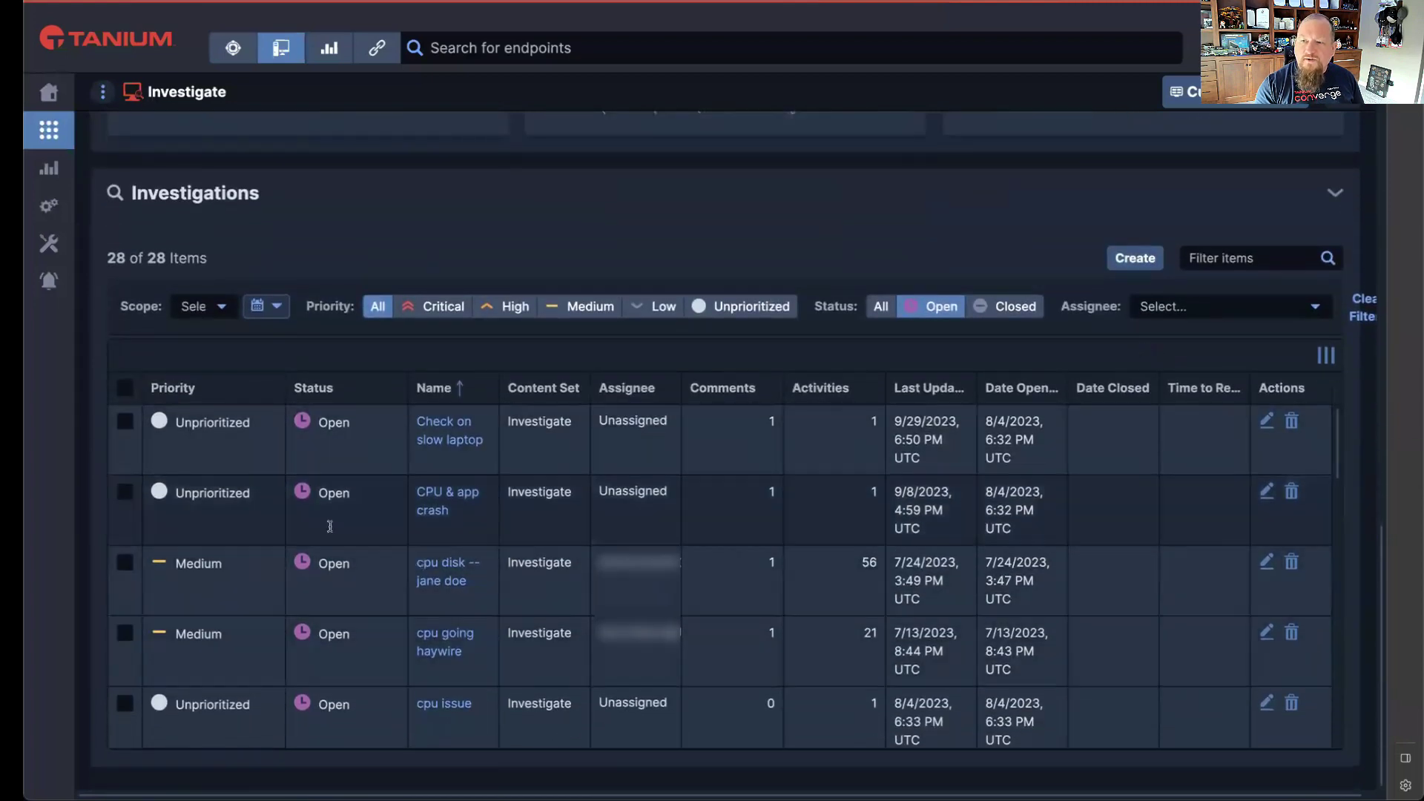
pyautogui.scroll(-3, 474, 389)
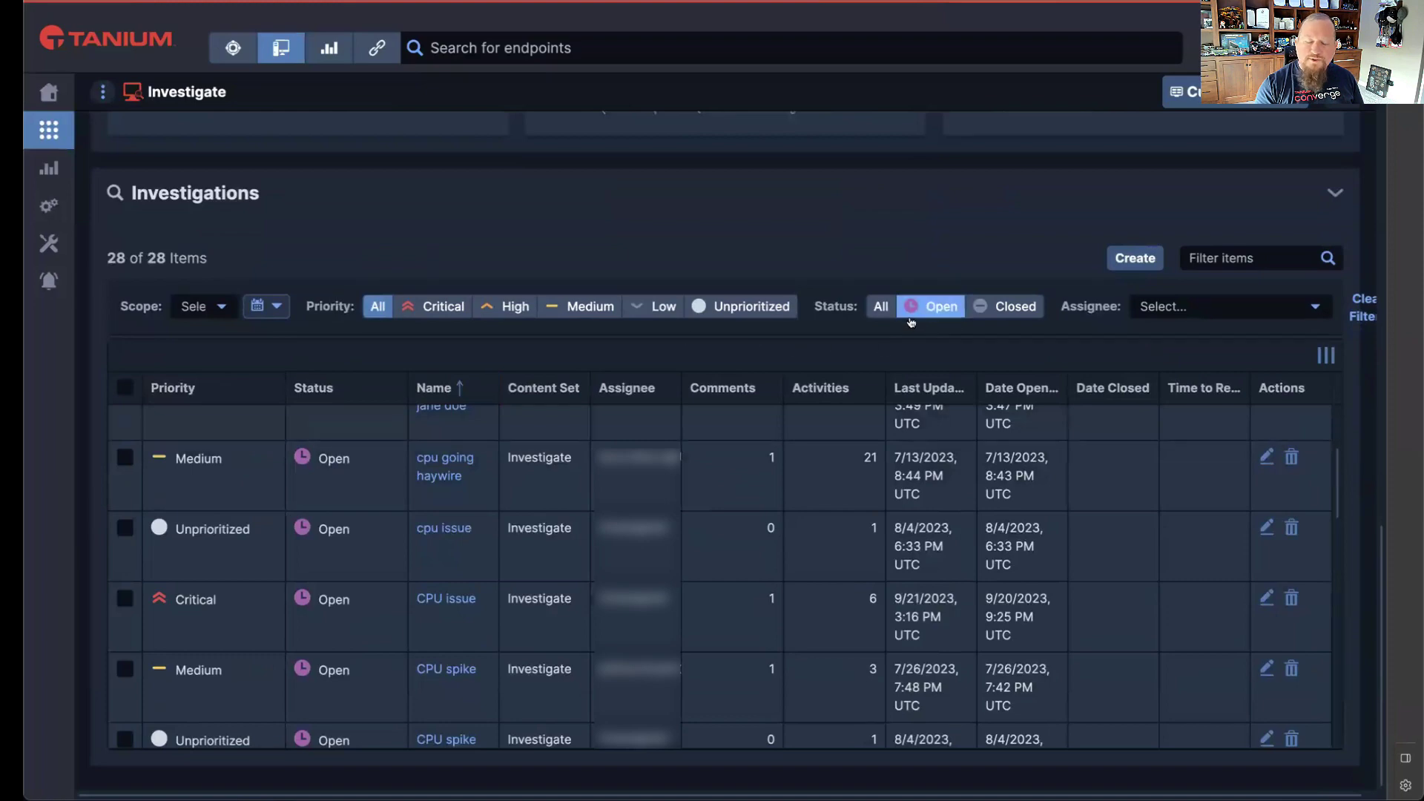
# Filter the Investigations list by assignee, leaving only the laptop CPU complaint investigation
pyautogui.scroll(-3, 659, 560)
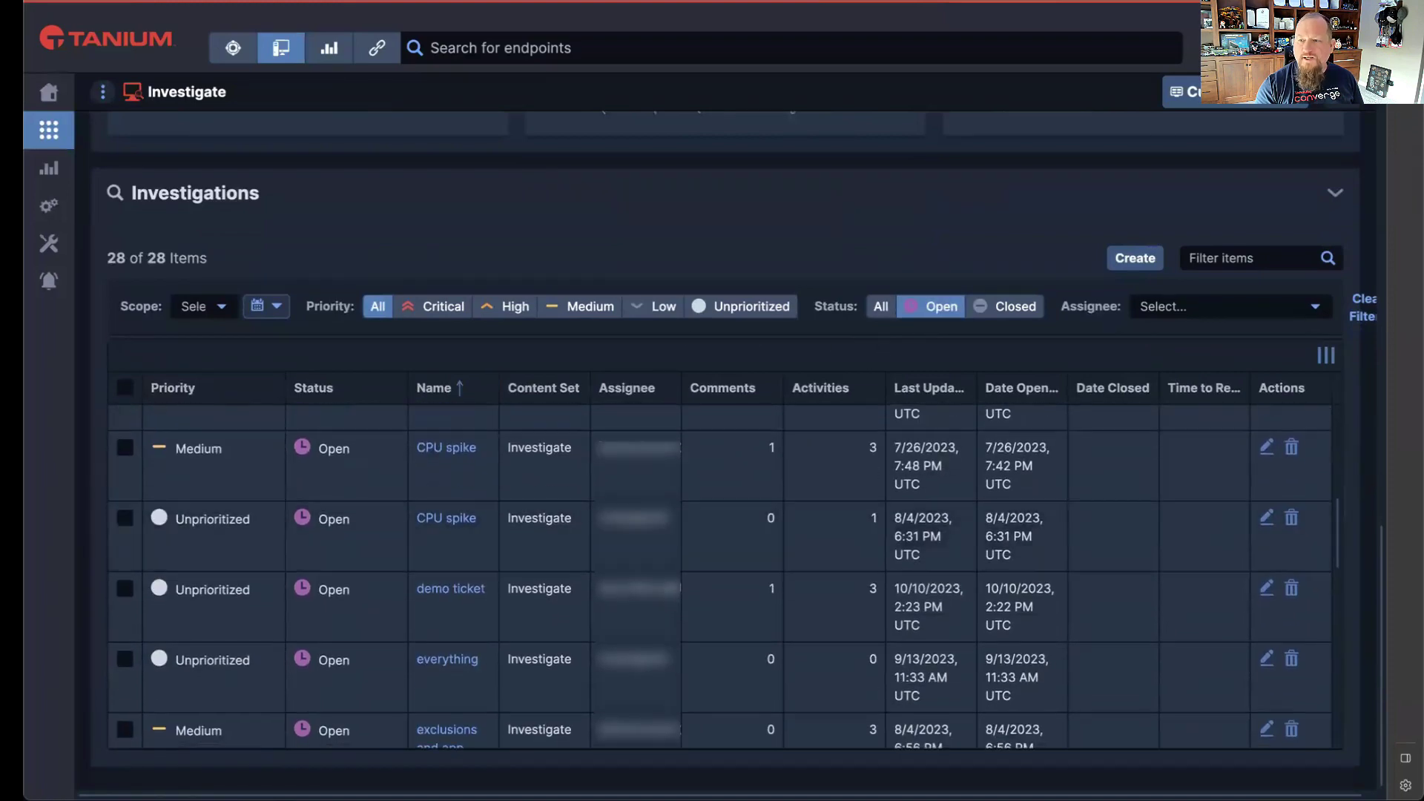
pyautogui.scroll(-1, 495, 638)
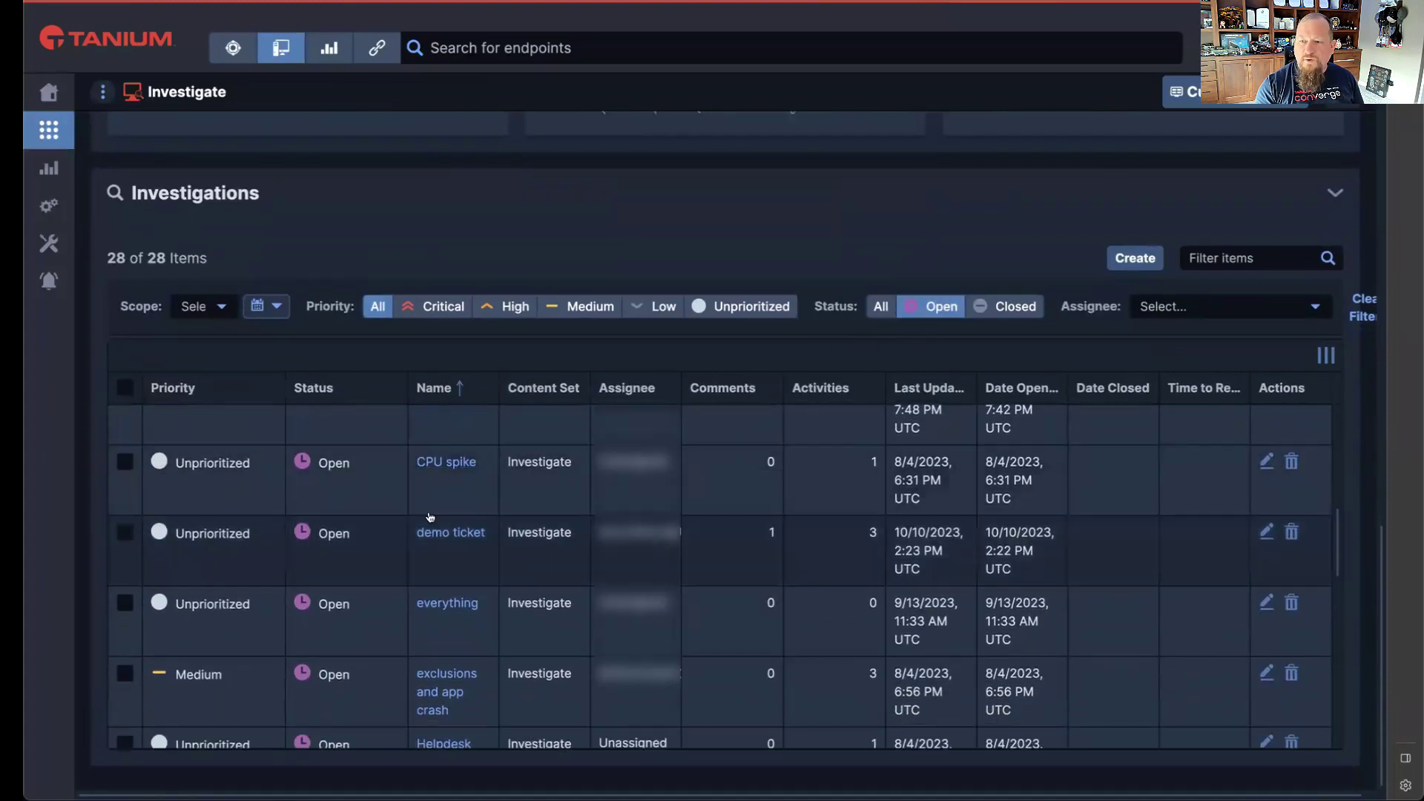
pyautogui.scroll(5, 821, 461)
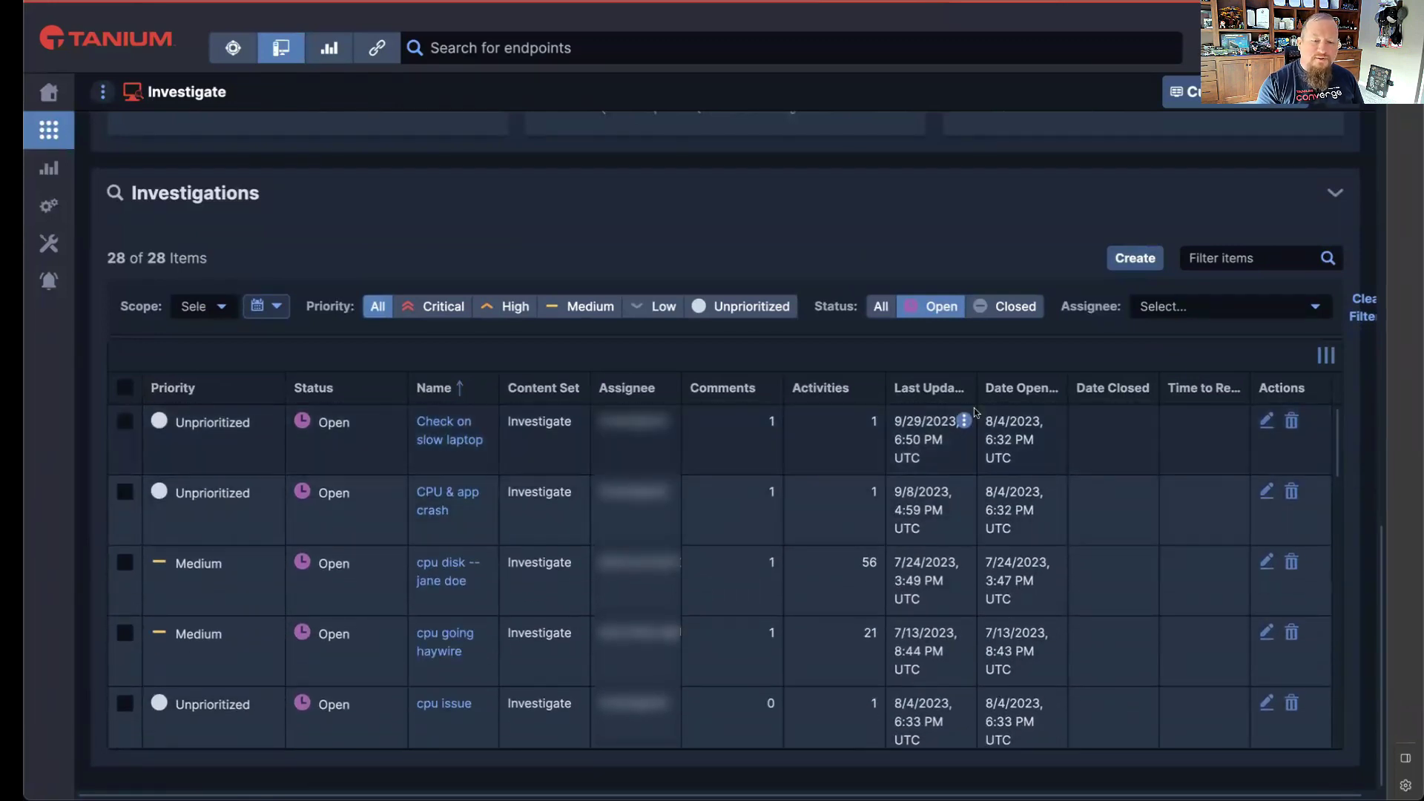
pyautogui.click(1263, 311)
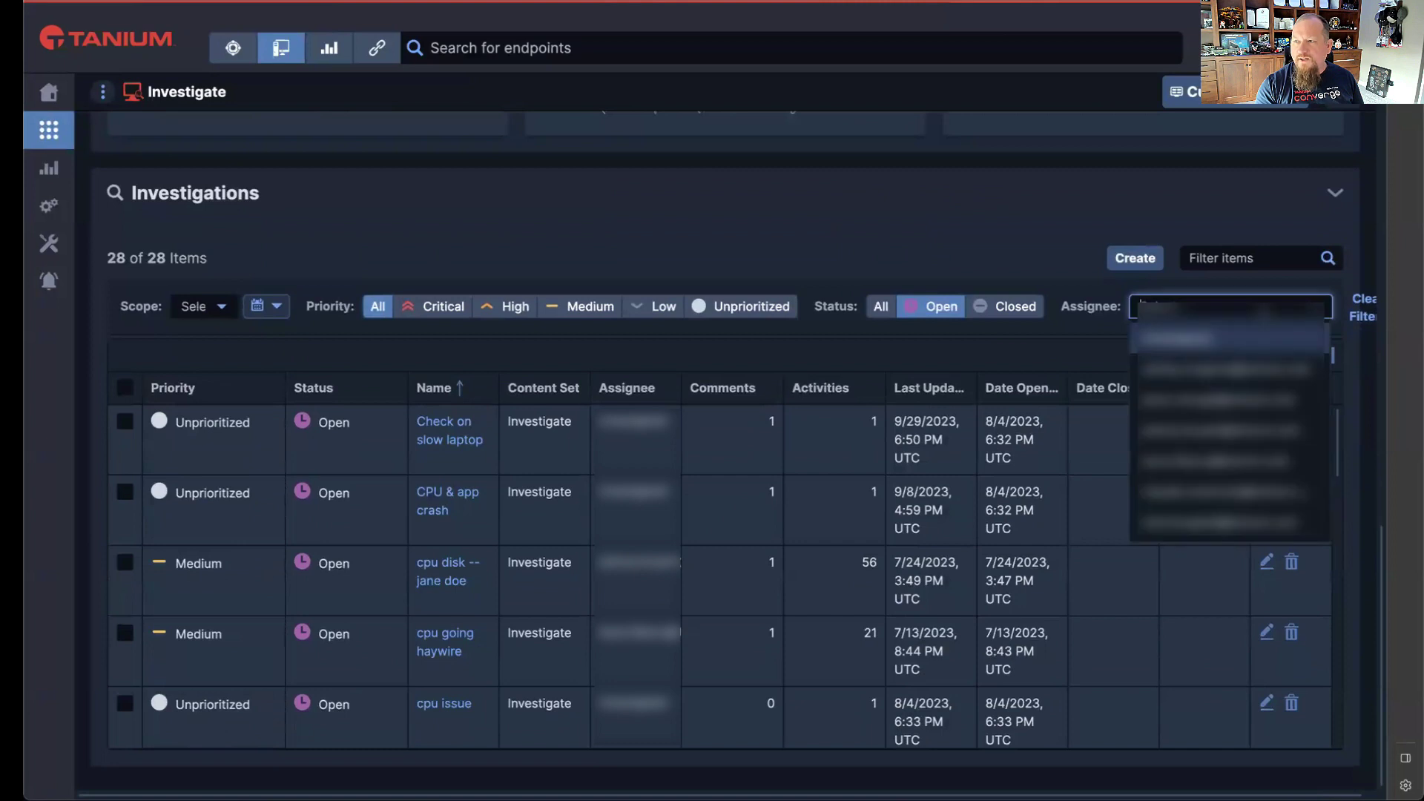
pyautogui.click(1228, 369)
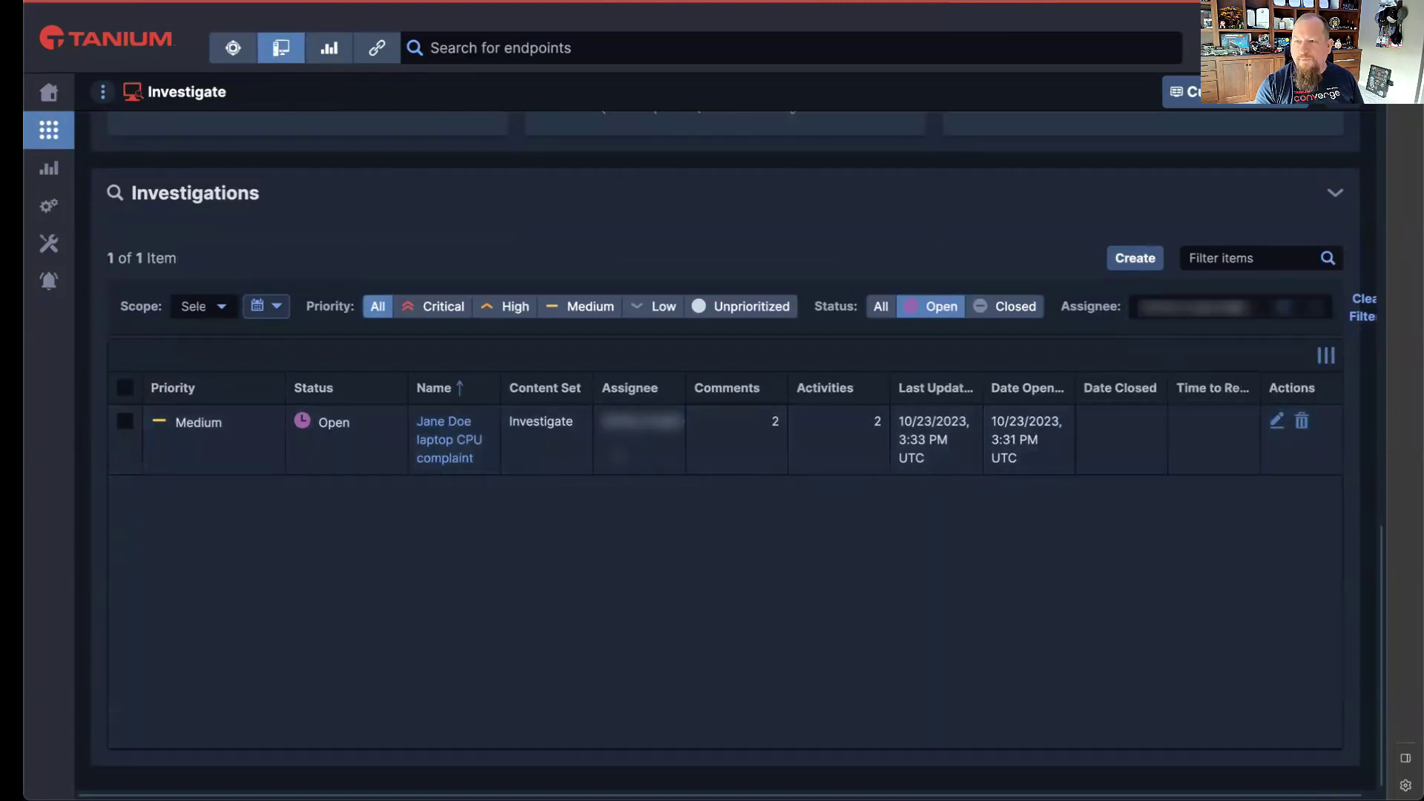
# Open the laptop CPU complaint investigation and scroll down to its Activities Timeline
pyautogui.click(446, 457)
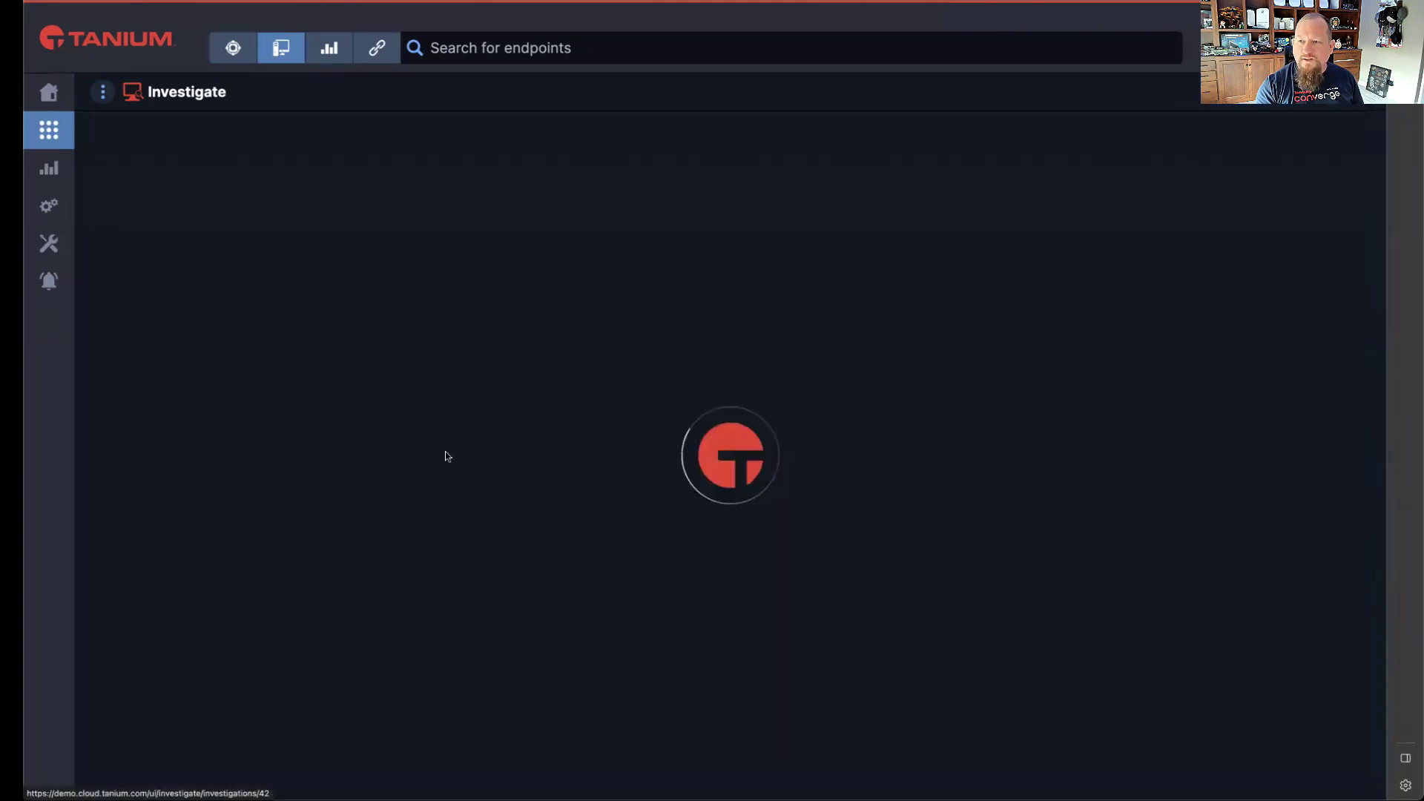
pyautogui.scroll(-5, 497, 509)
pyautogui.scroll(-2, 554, 461)
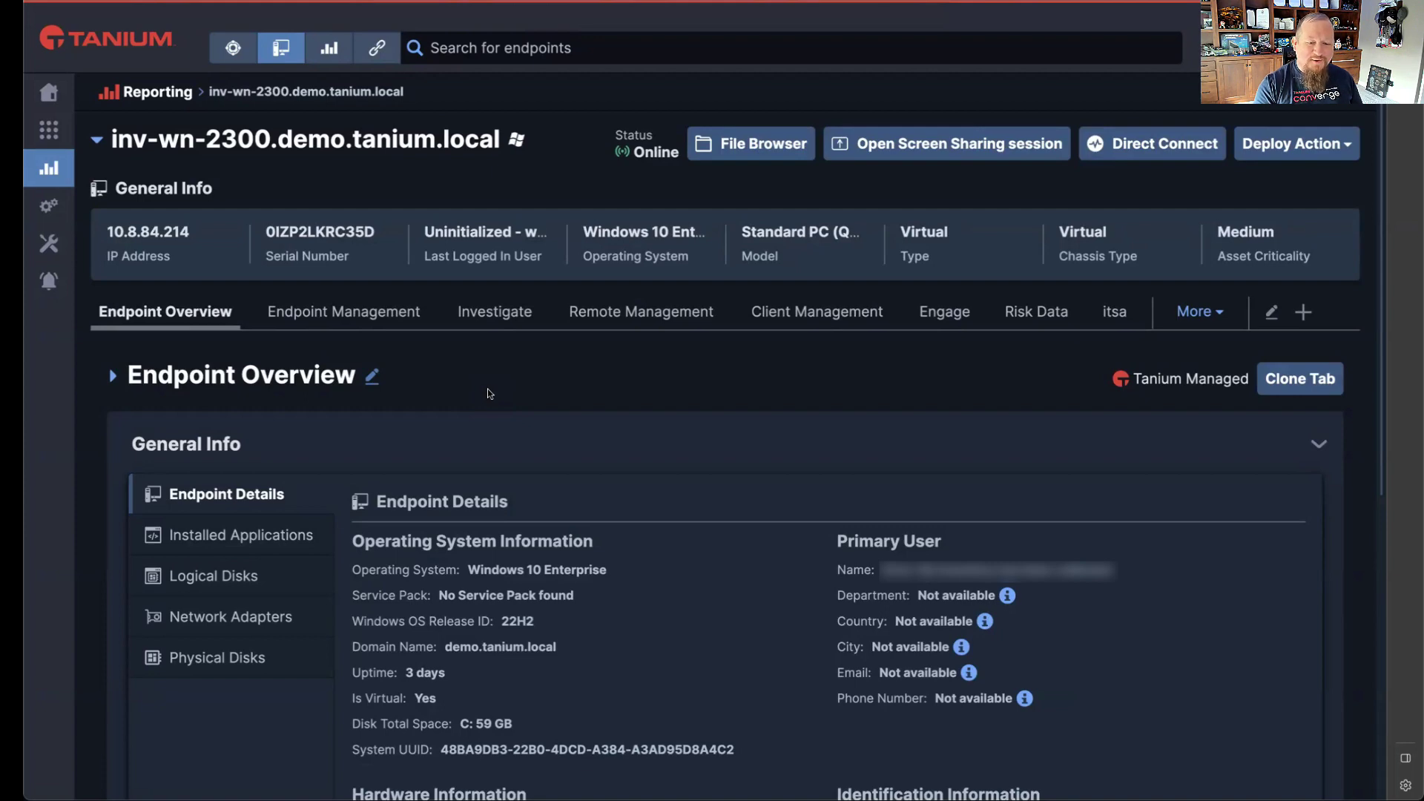
# Direct-connect to inv-wn-2300 in Remote Management to show live CPU, memory and process data
pyautogui.click(630, 319)
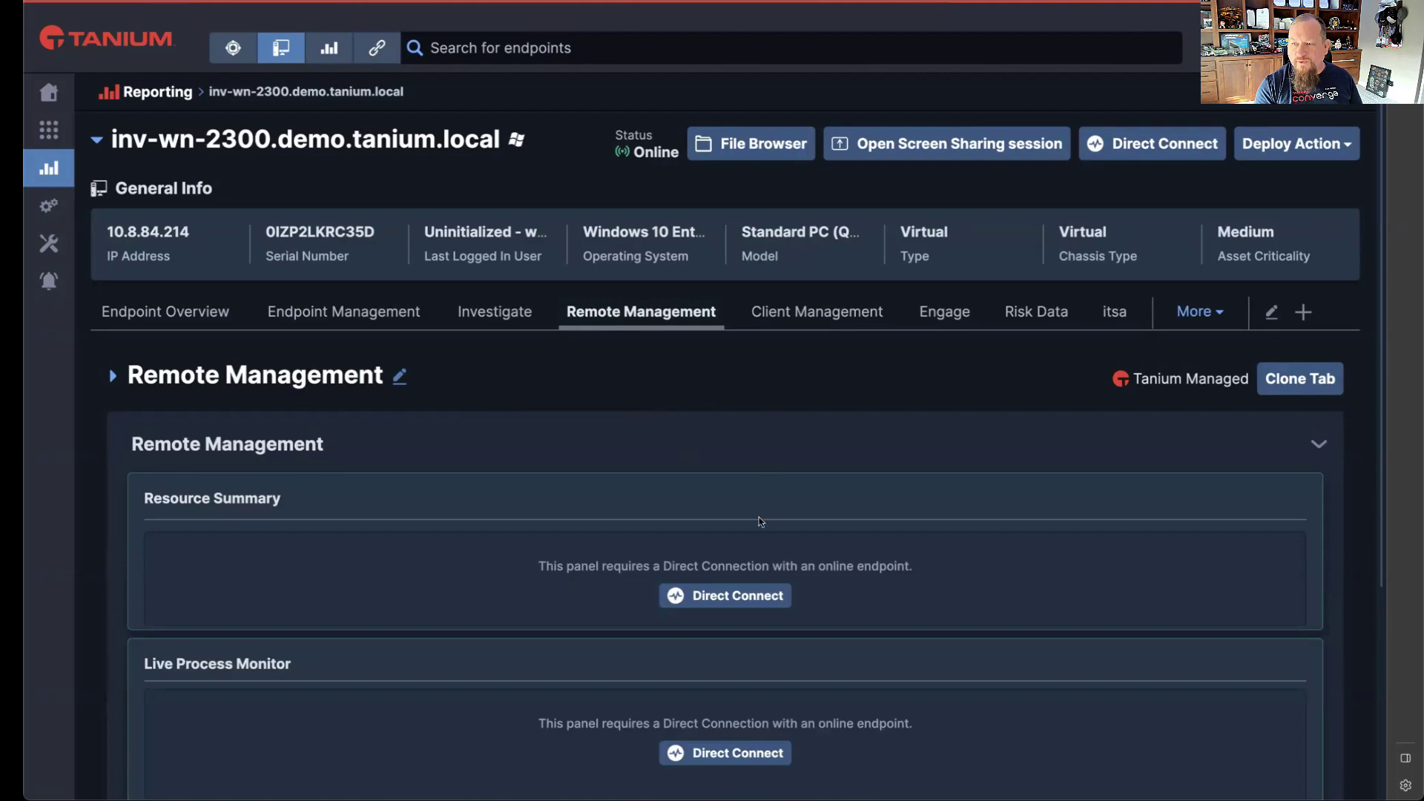
pyautogui.click(718, 595)
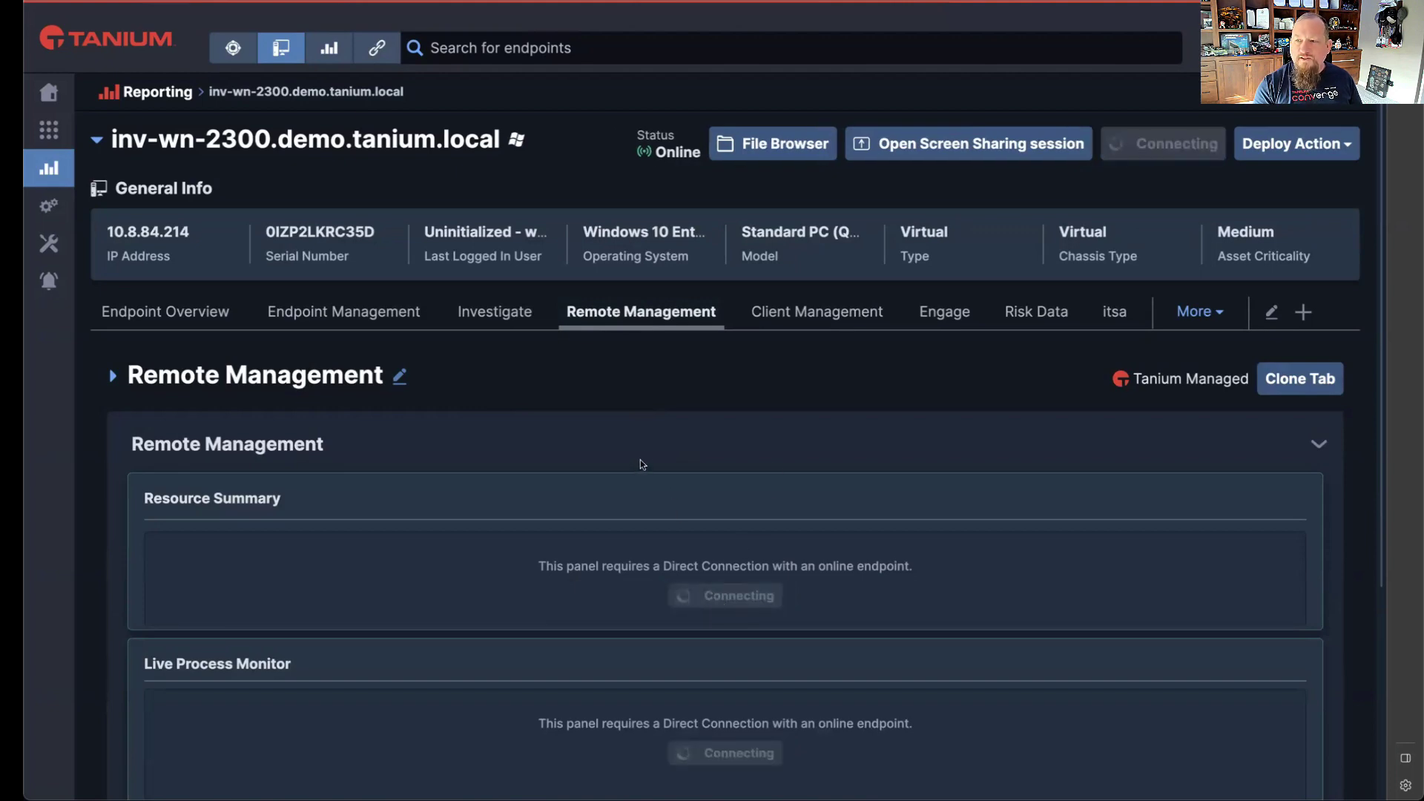
pyautogui.scroll(-2, 647, 442)
pyautogui.scroll(-1, 686, 371)
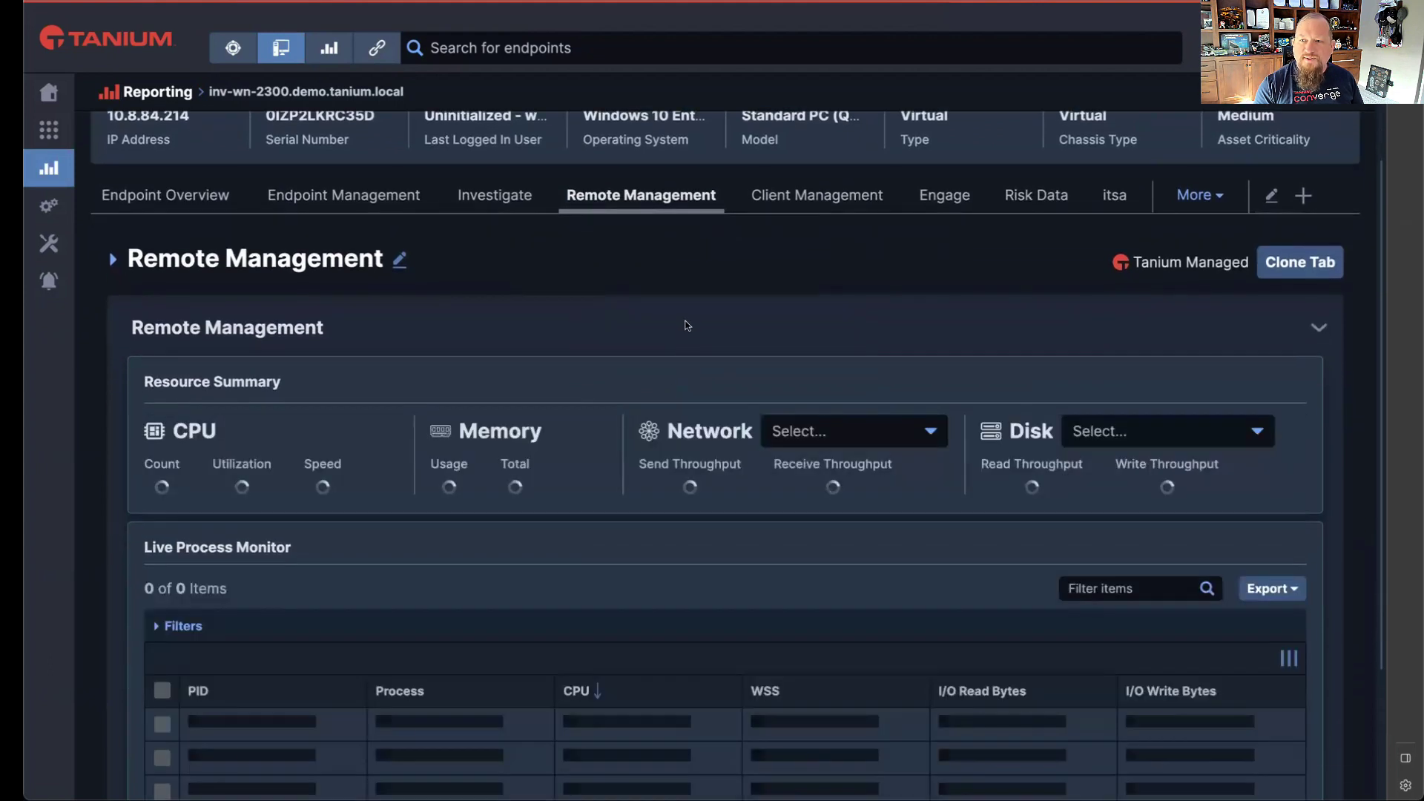
pyautogui.scroll(-1, 684, 324)
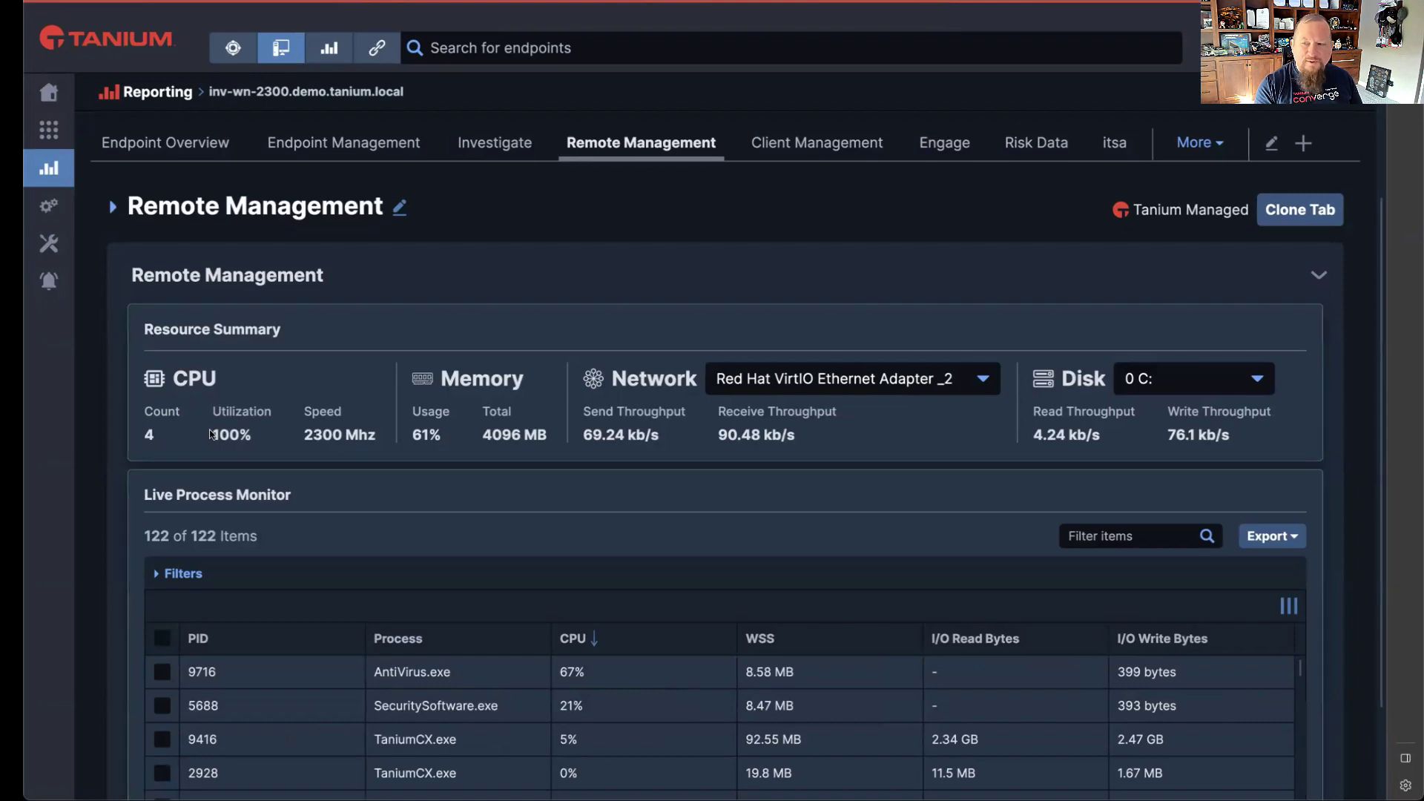
pyautogui.click(984, 370)
pyautogui.click(982, 370)
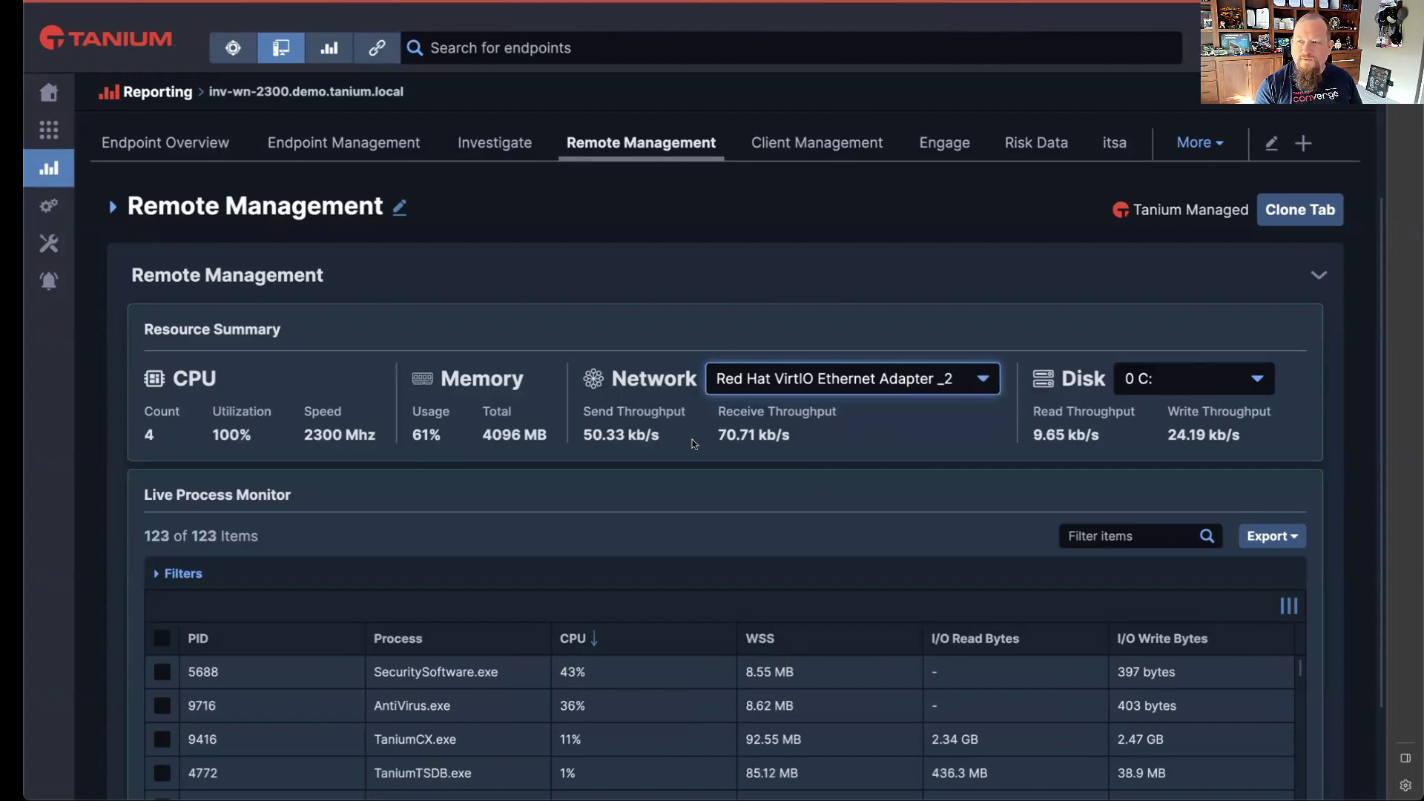
pyautogui.click(1217, 388)
pyautogui.click(1217, 388)
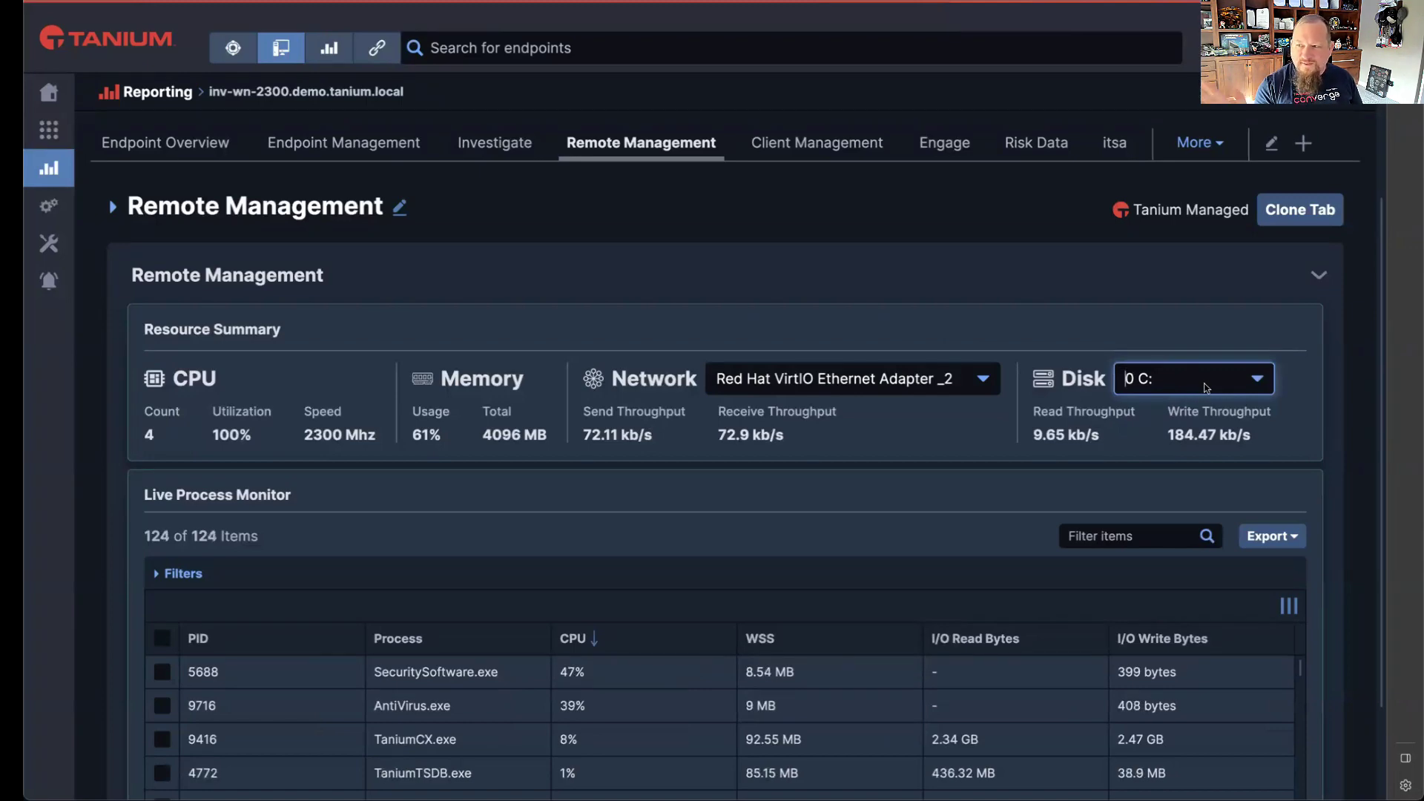
pyautogui.scroll(-2, 1004, 347)
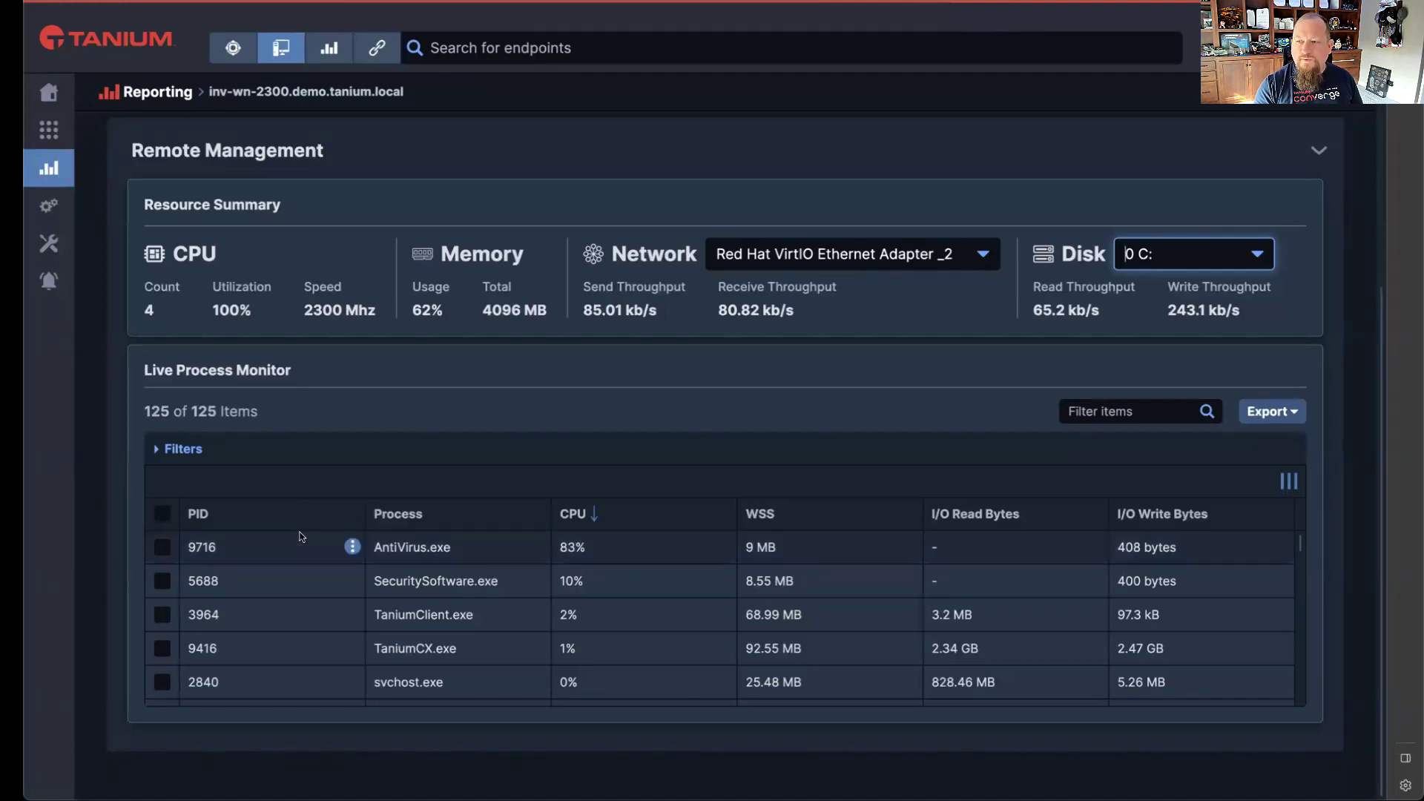
pyautogui.click(162, 549)
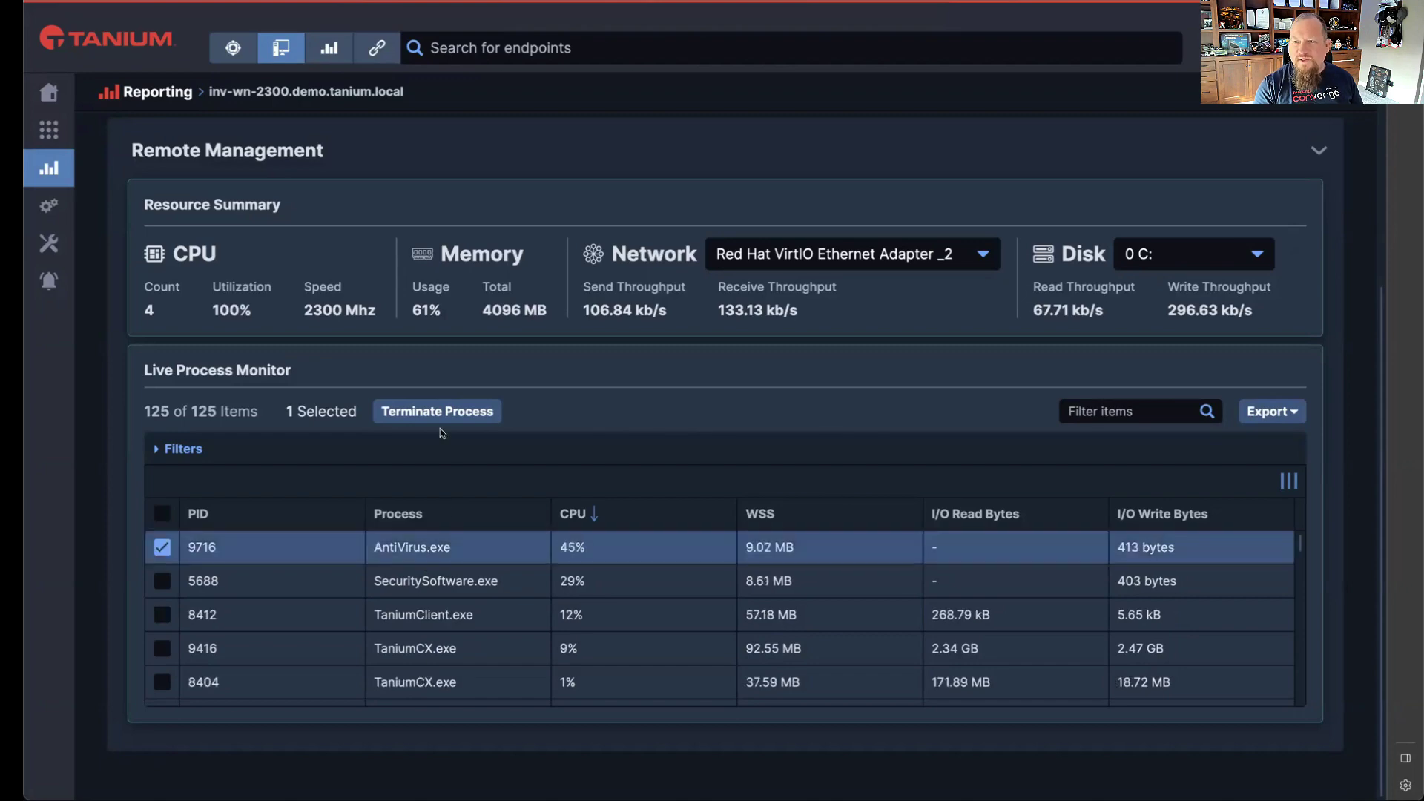
pyautogui.click(215, 551)
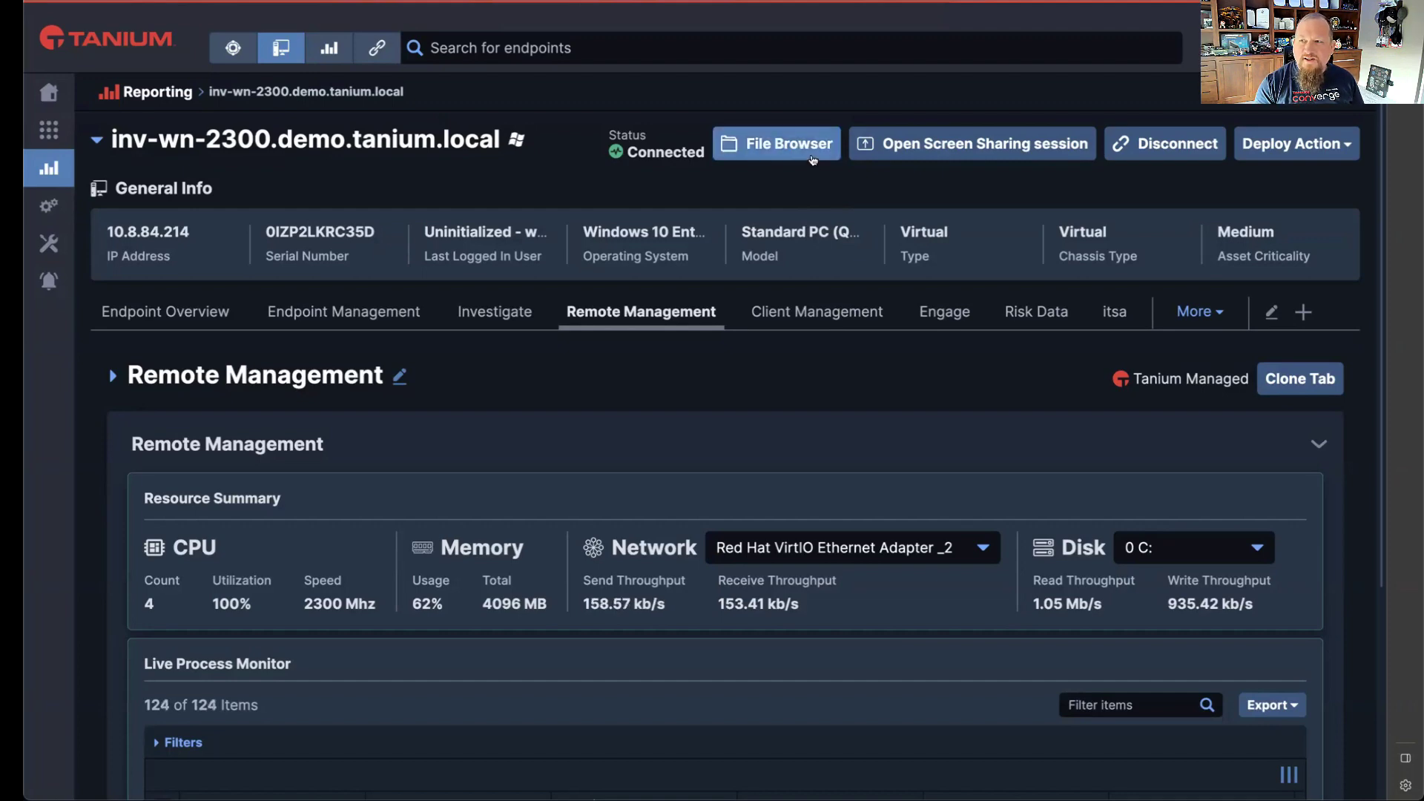
# Open the File Browser for inv-wn-2300 and scroll through the C:\ drive listing
pyautogui.click(813, 158)
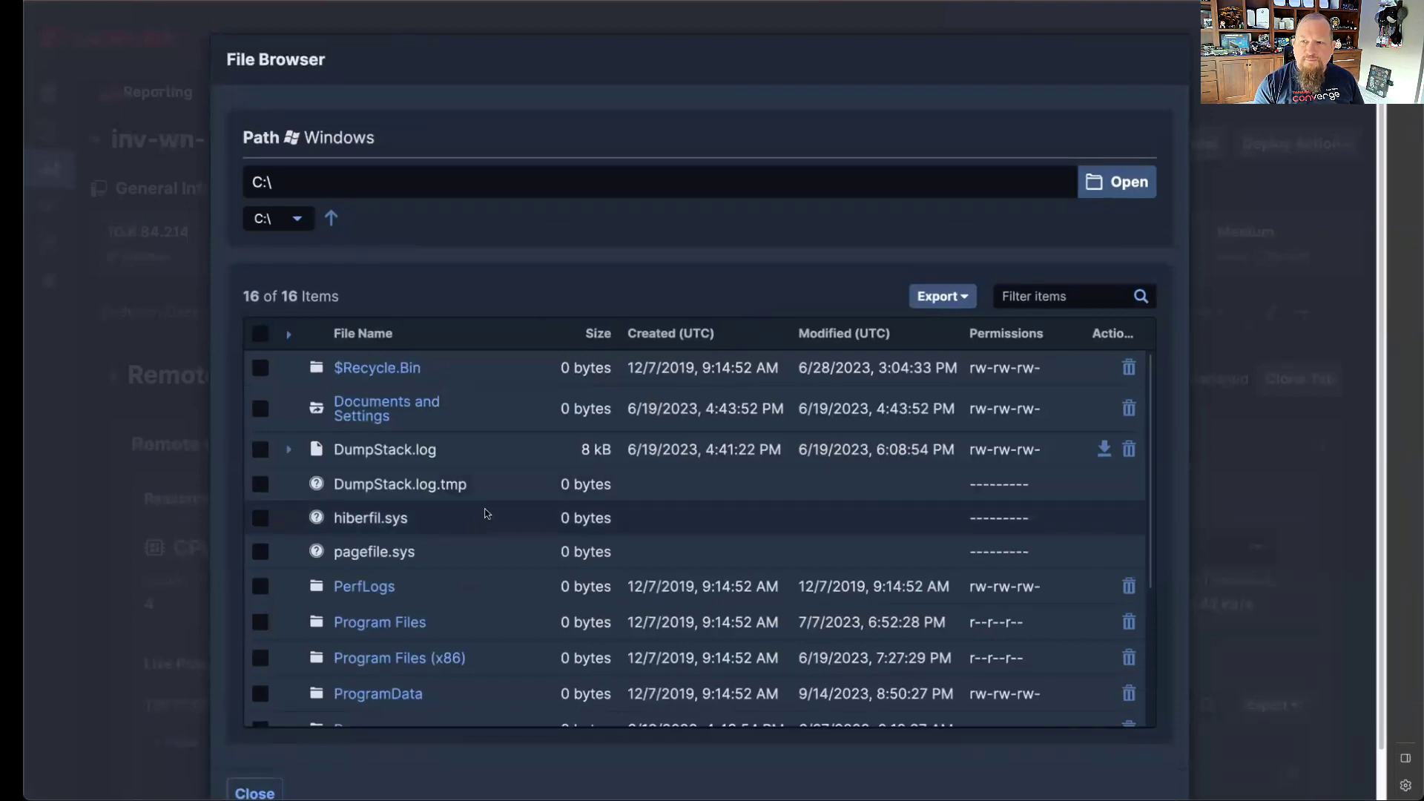
pyautogui.scroll(-3, 488, 510)
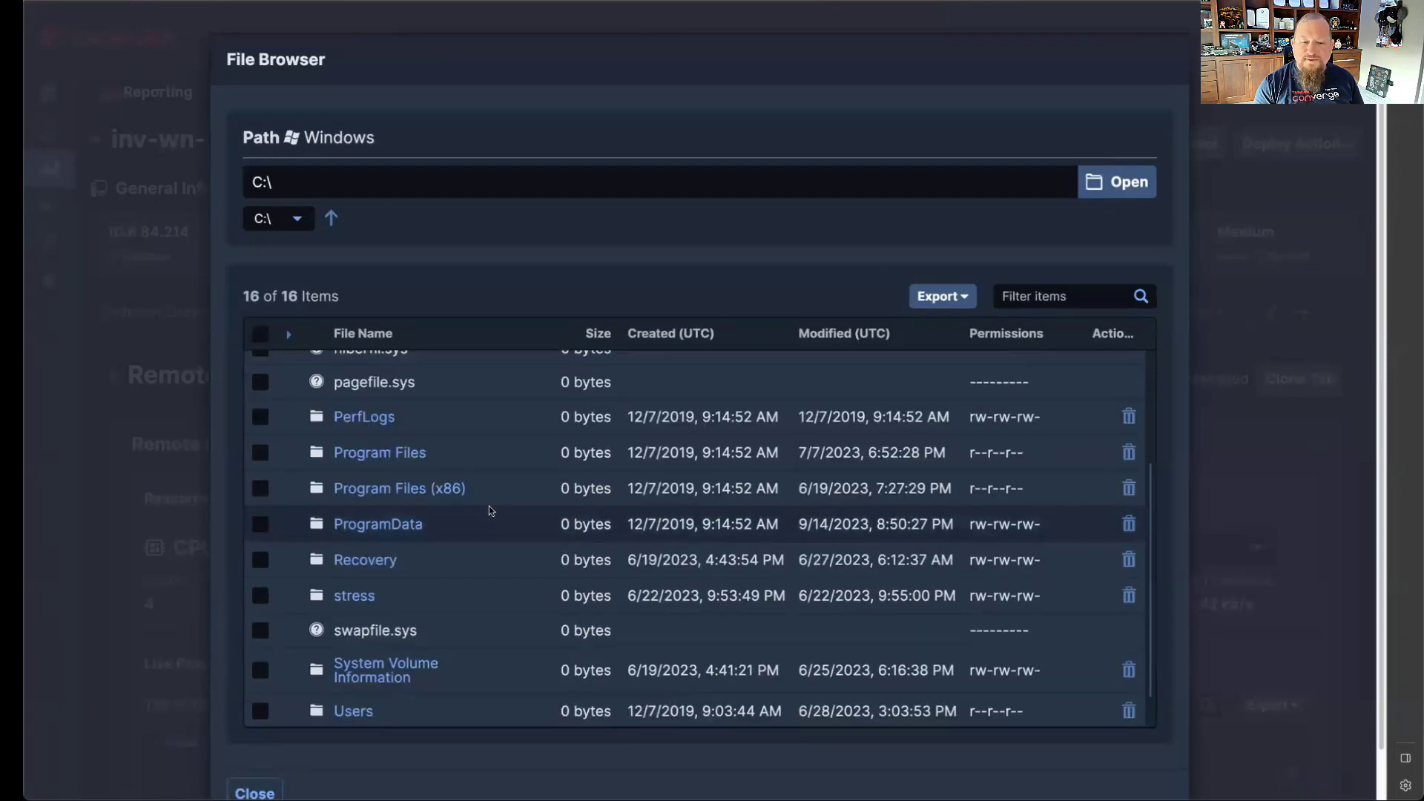
pyautogui.scroll(-1, 489, 510)
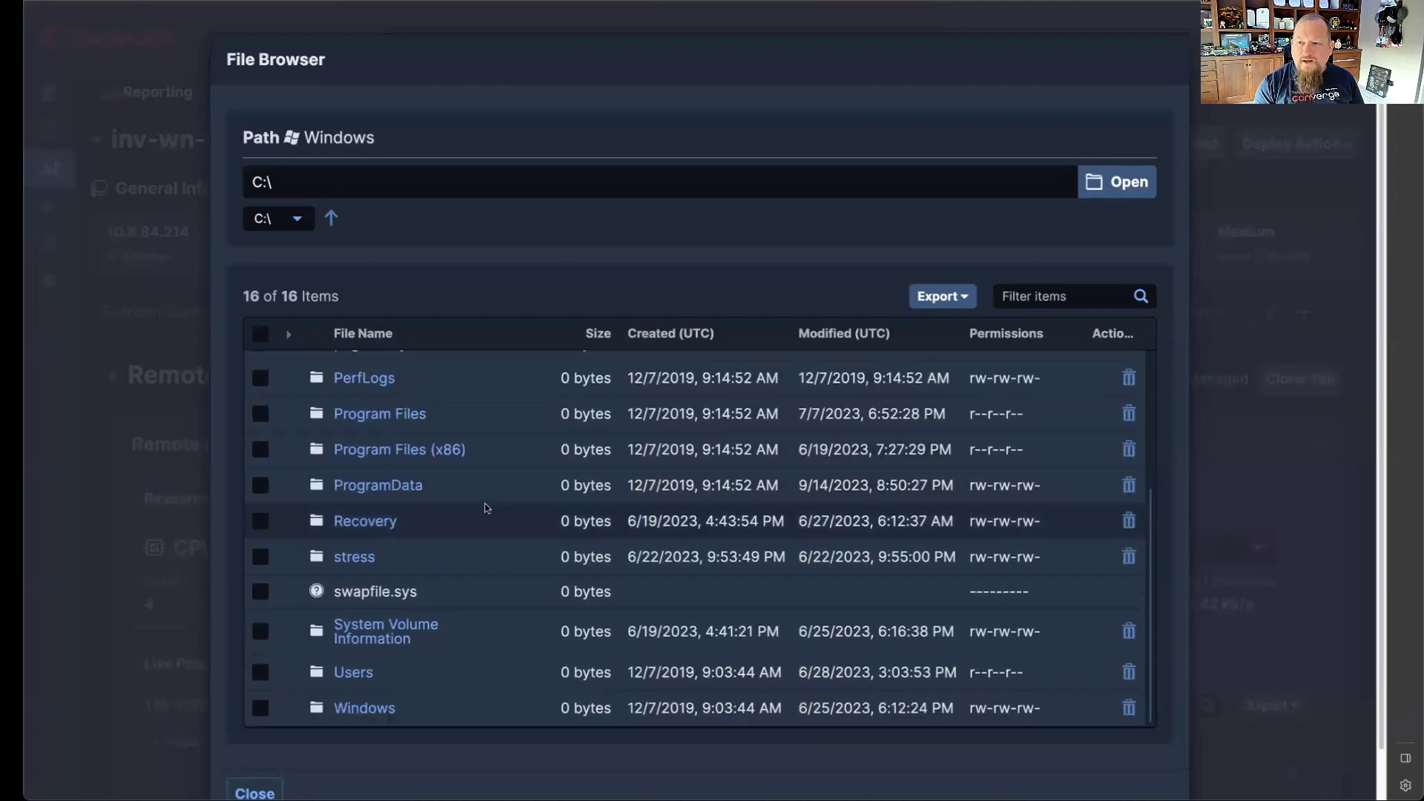
pyautogui.scroll(-1, 487, 508)
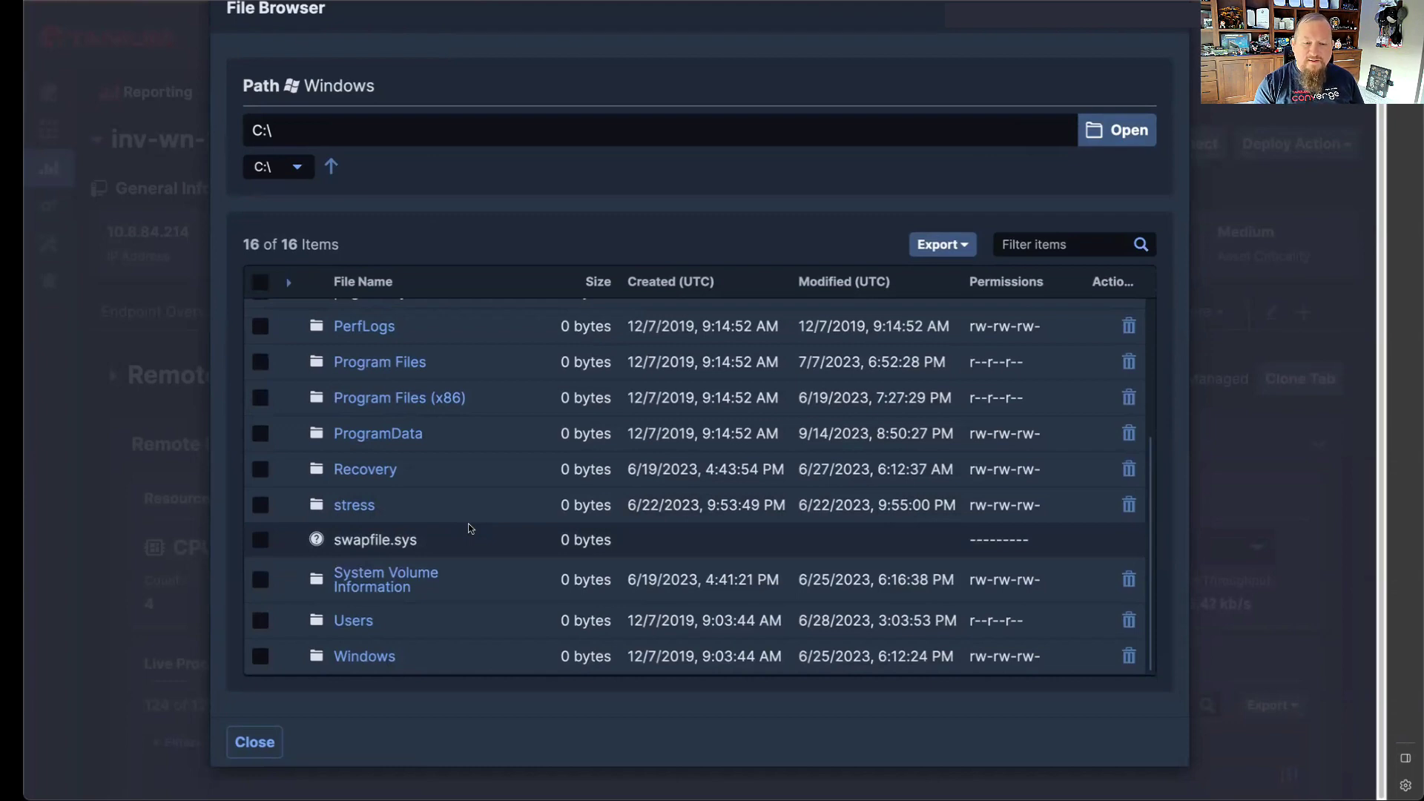
pyautogui.scroll(1, 446, 538)
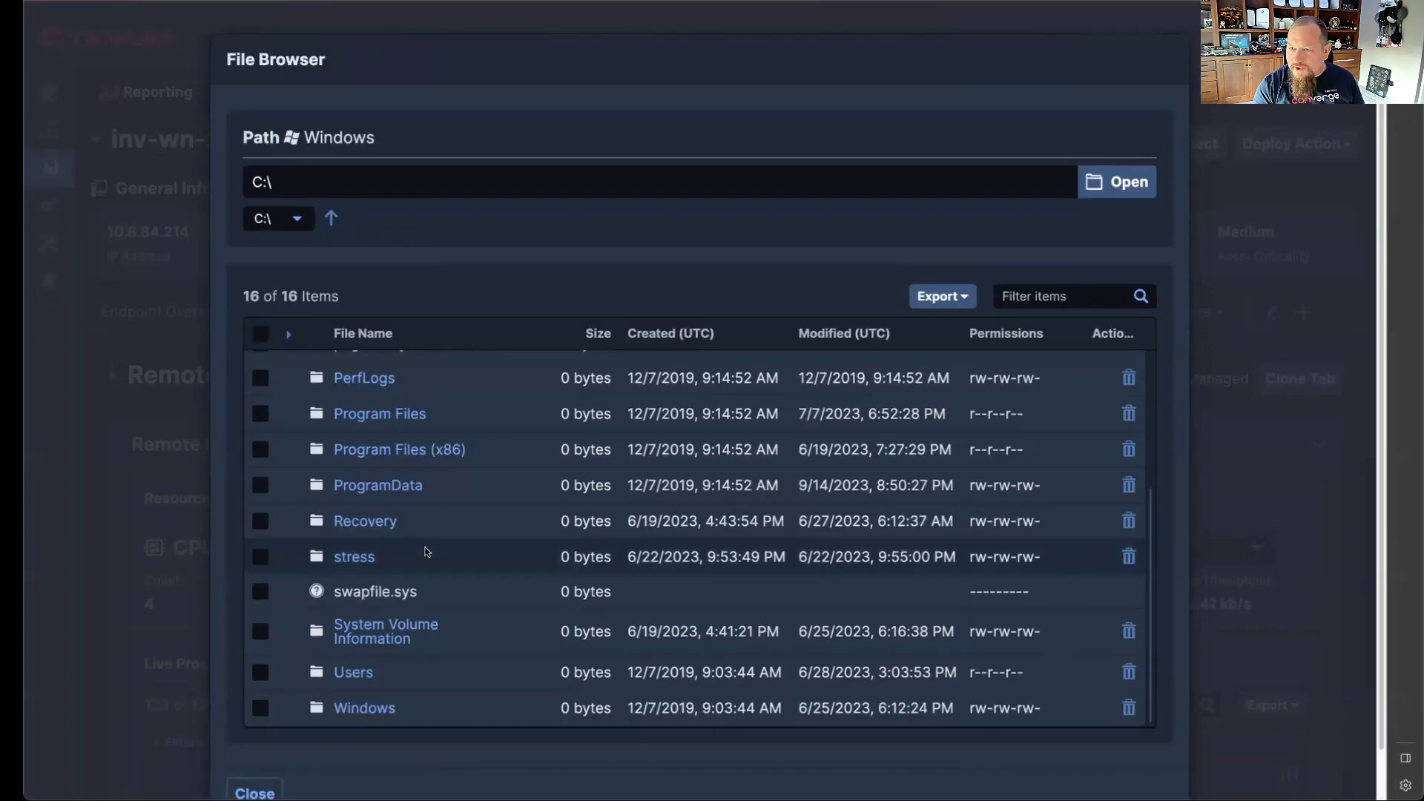
pyautogui.scroll(-1, 424, 554)
# Open C:\stress and read CPU1.xml, the task that launches C:\stress\AntiVirus.exe
pyautogui.click(360, 507)
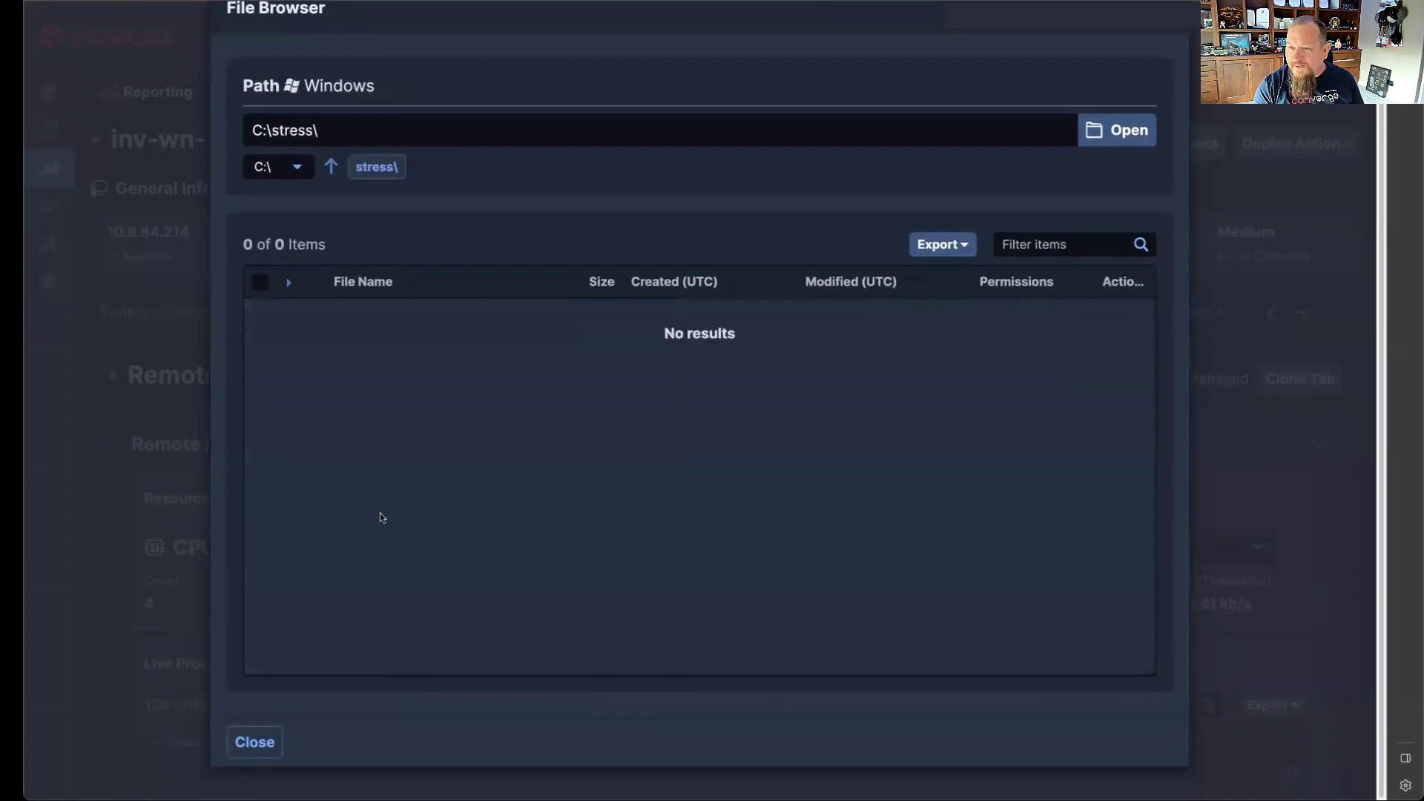
pyautogui.click(516, 356)
pyautogui.scroll(-1, 577, 391)
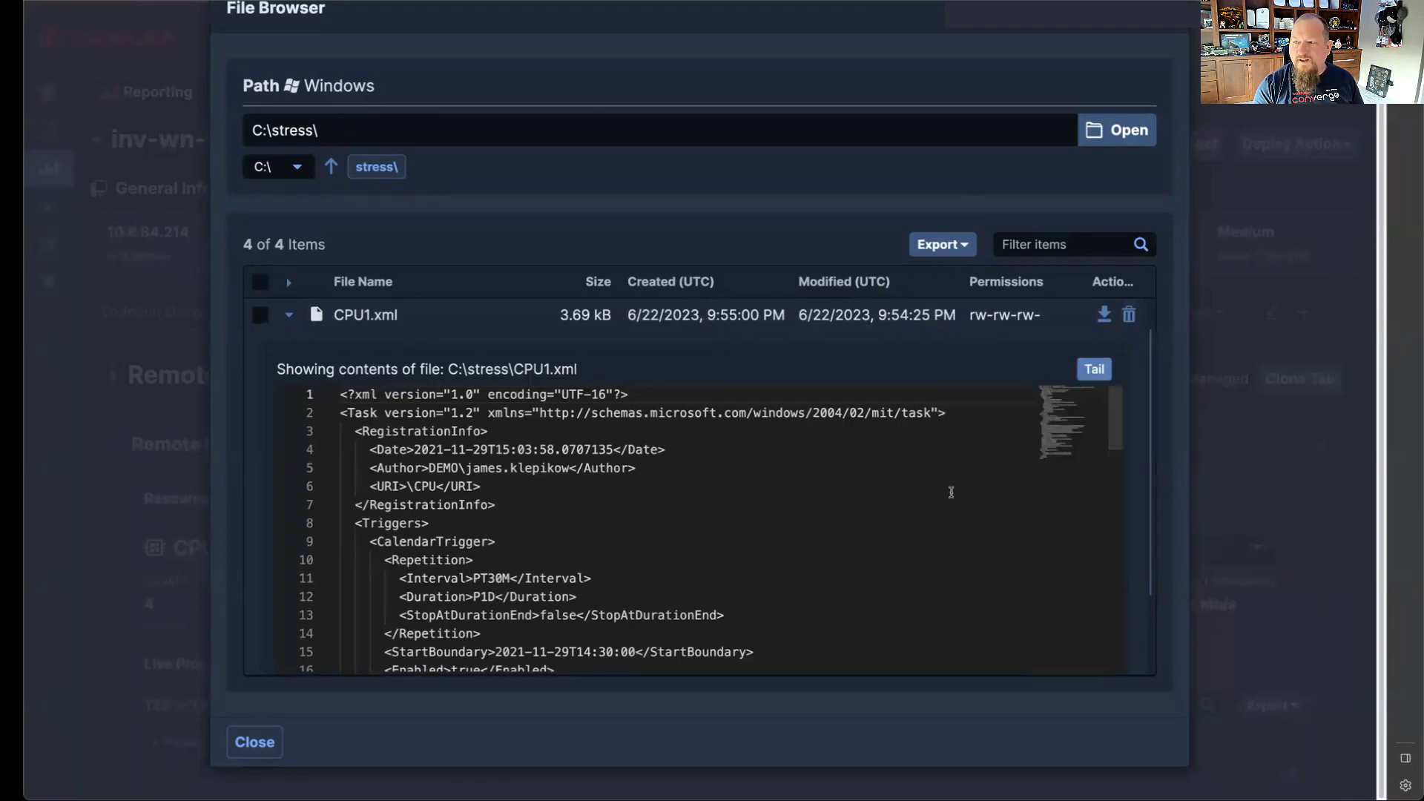
pyautogui.scroll(-13, 842, 509)
pyautogui.scroll(5, 824, 491)
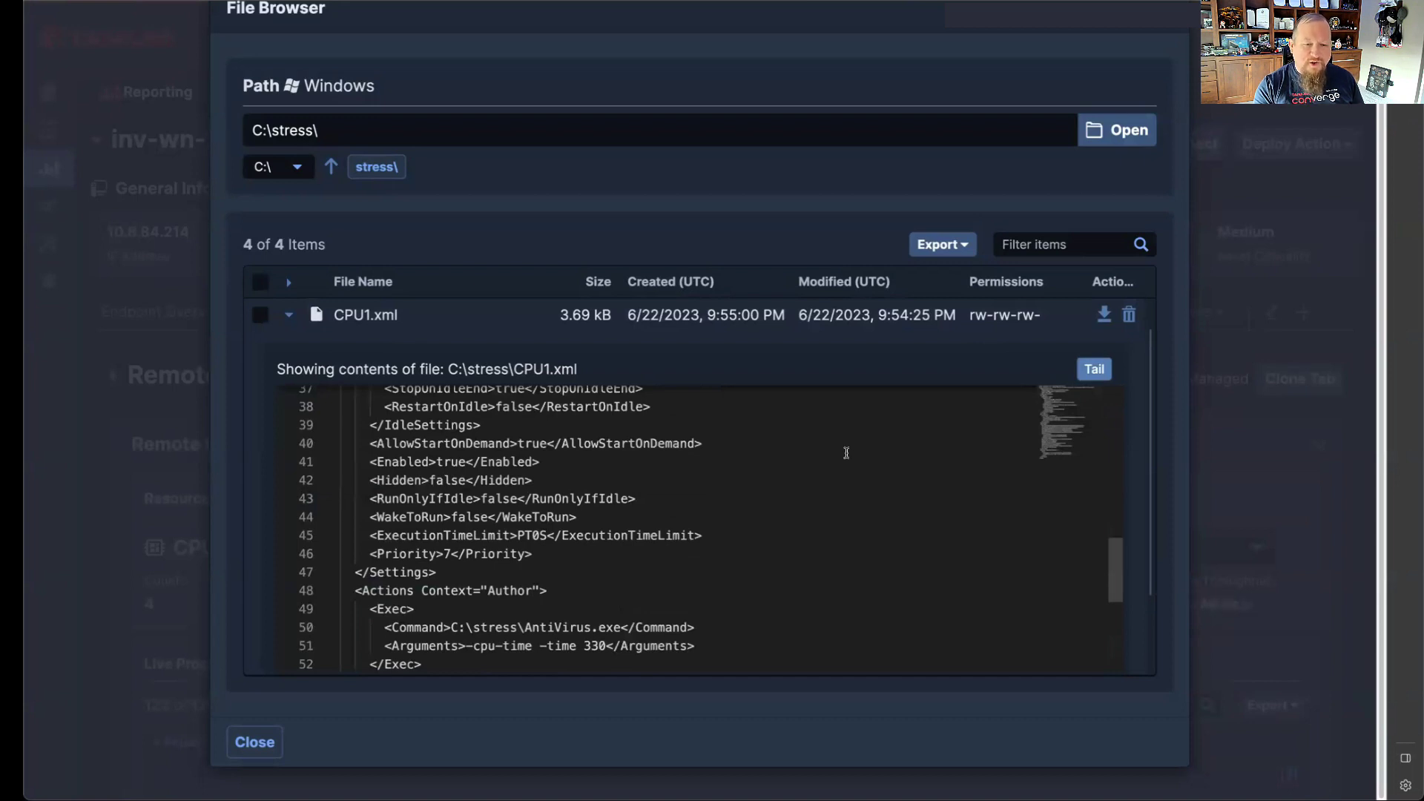
pyautogui.scroll(-2, 838, 460)
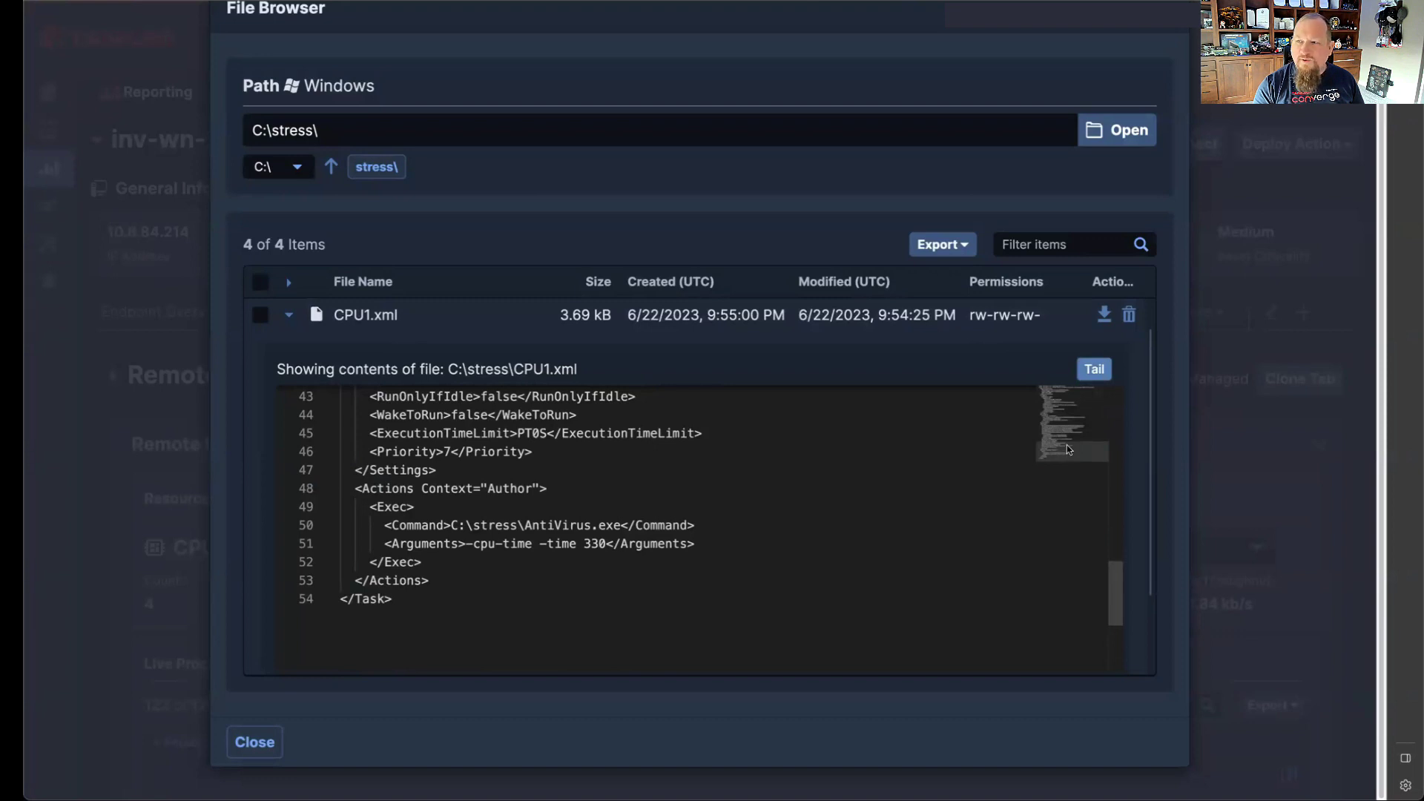
pyautogui.scroll(-2, 824, 484)
pyautogui.scroll(2, 824, 482)
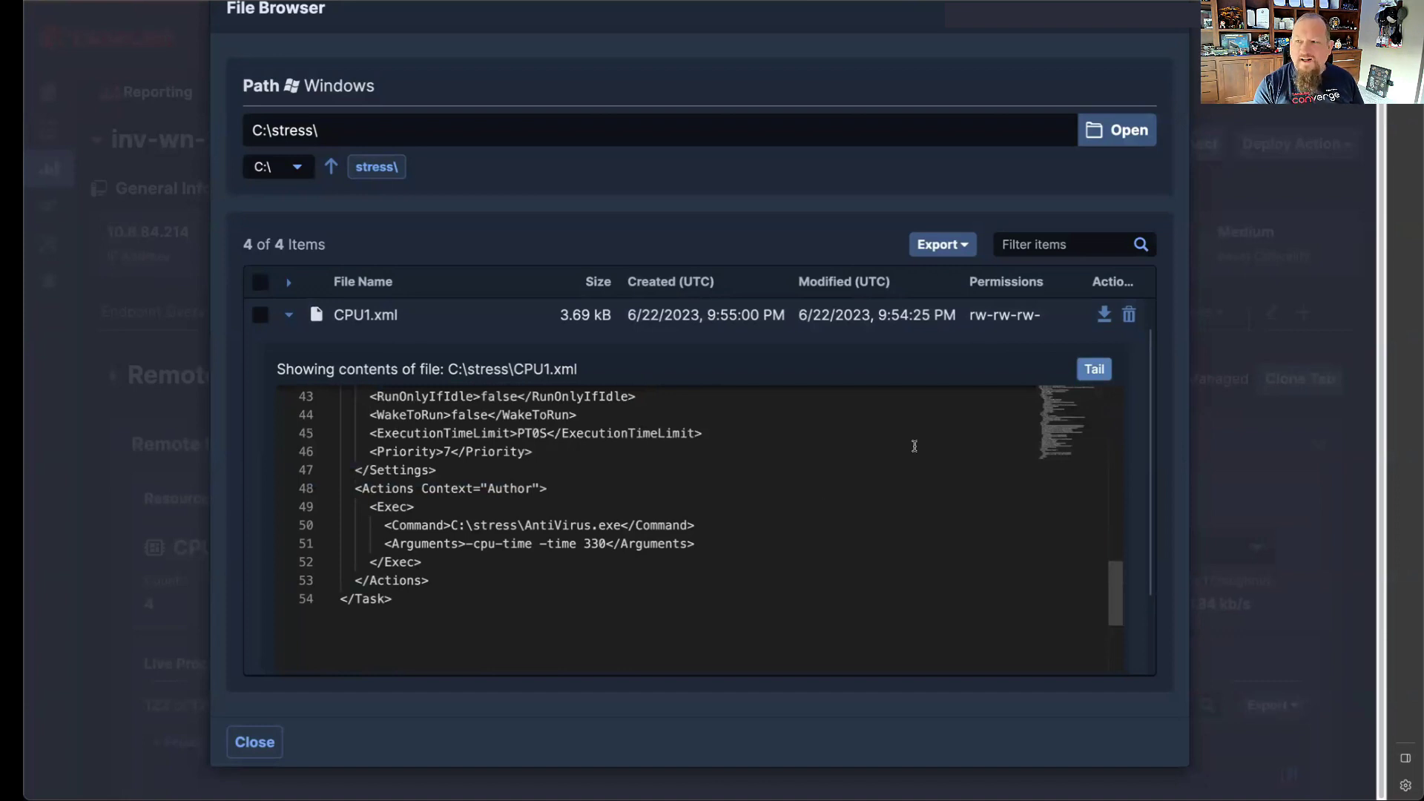
pyautogui.scroll(-2, 924, 446)
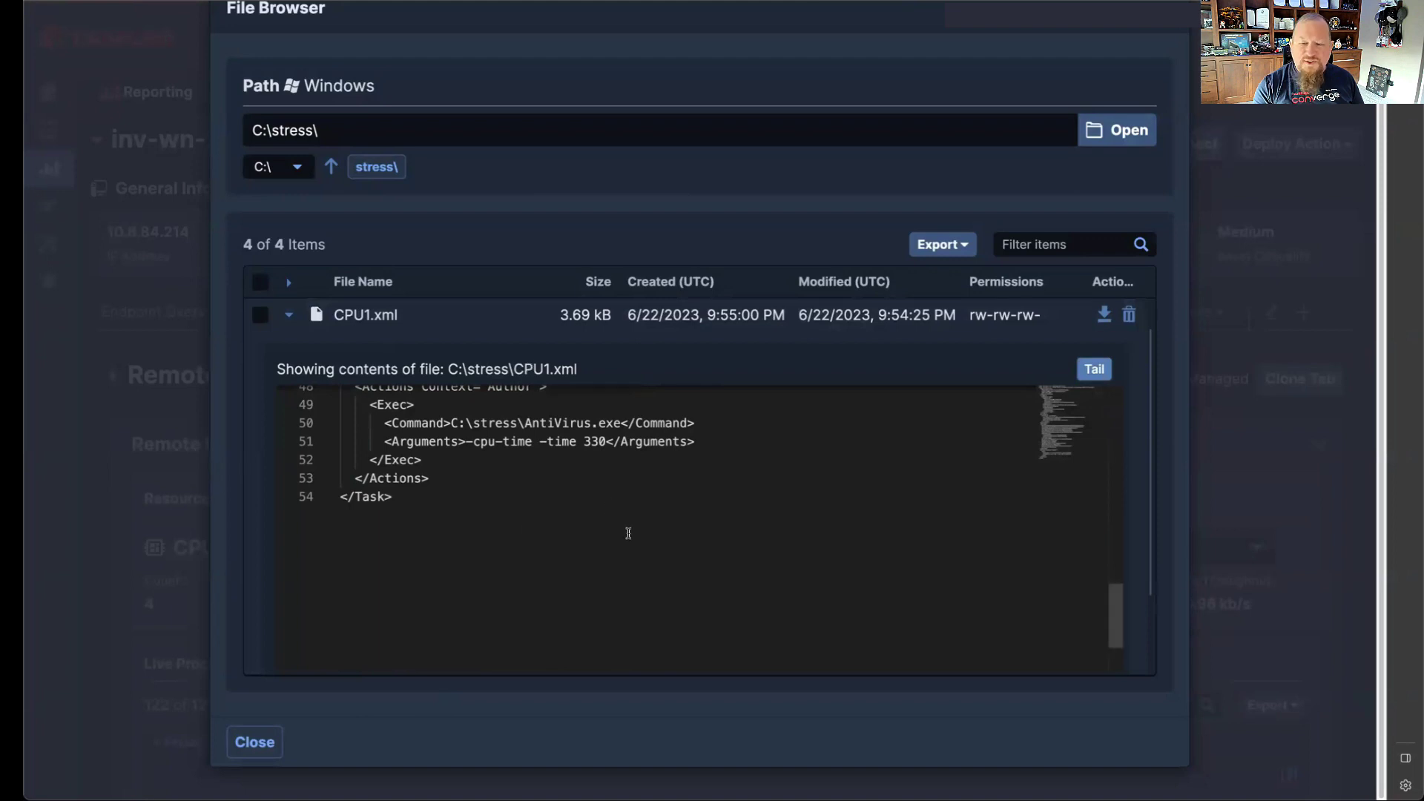
# Close the File Browser to return to inv-wn-2300's Remote Management tab
pyautogui.click(261, 744)
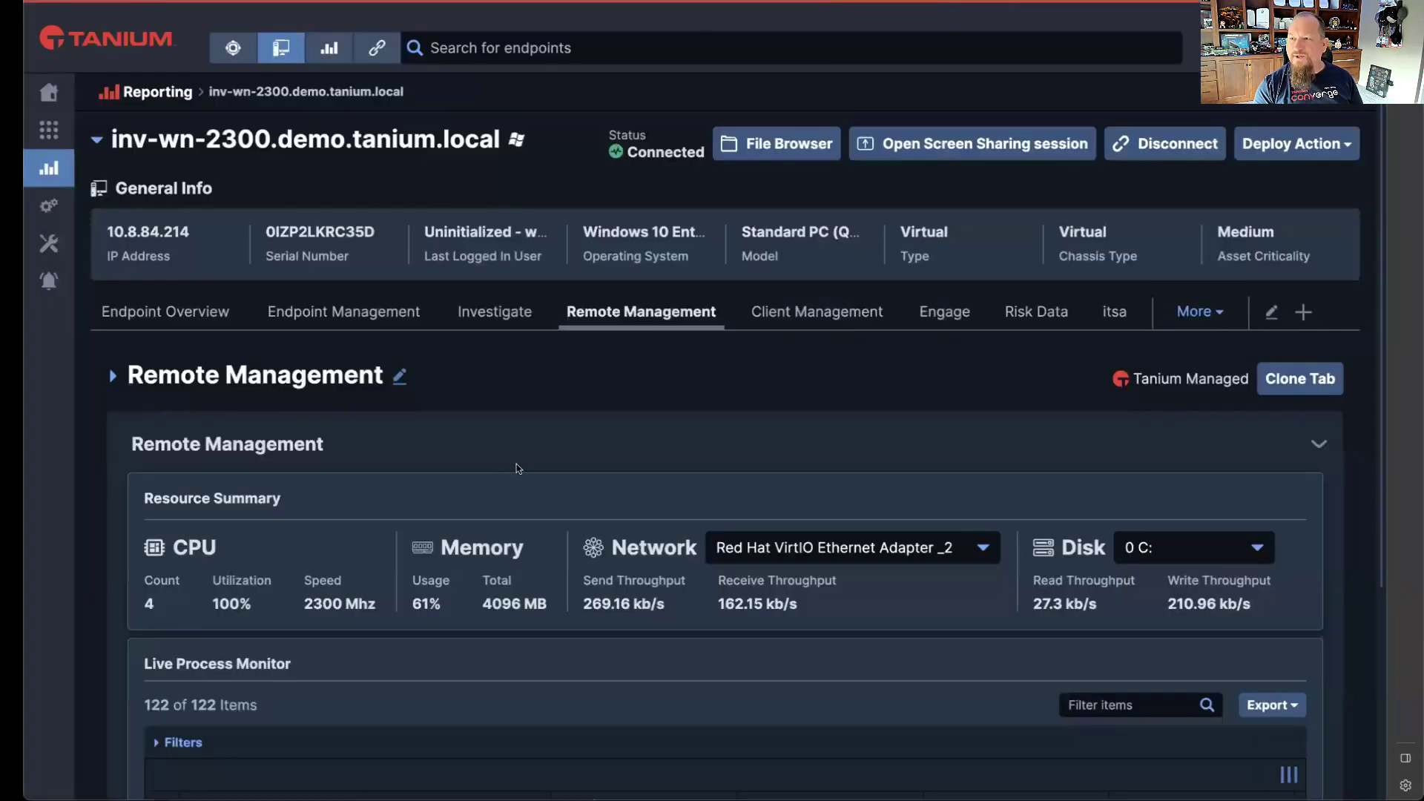